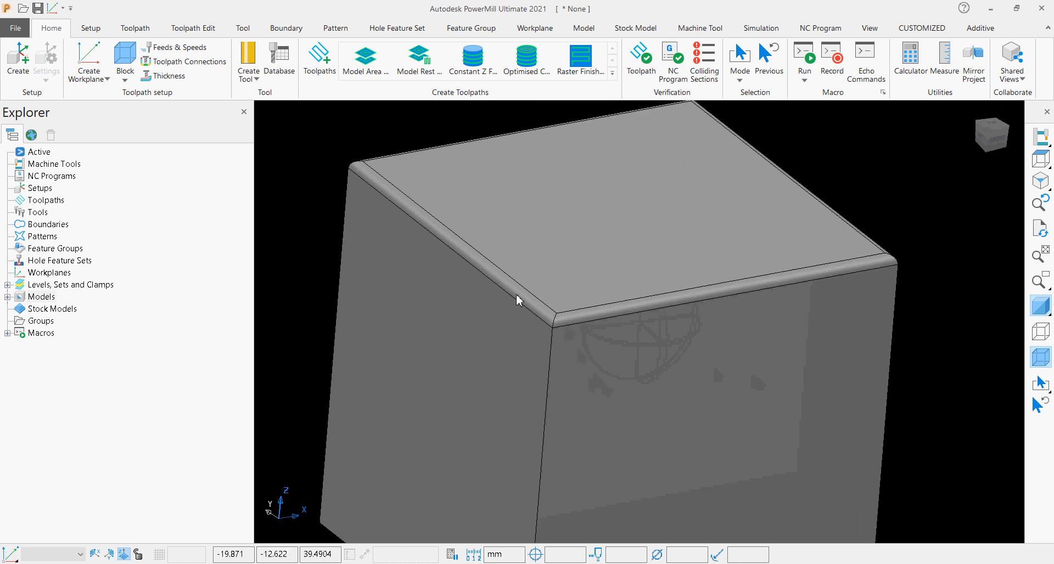
Examine the rounded fillets along the top edges of the block from several angles.
left_click(519, 297)
left_click(572, 321)
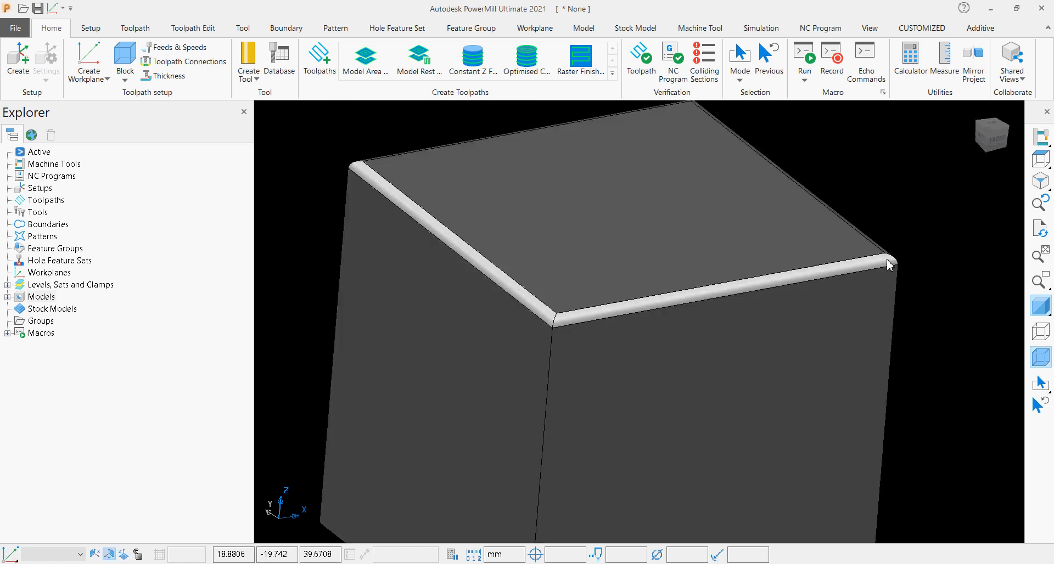
middle_click_drag(884, 395, 689, 384)
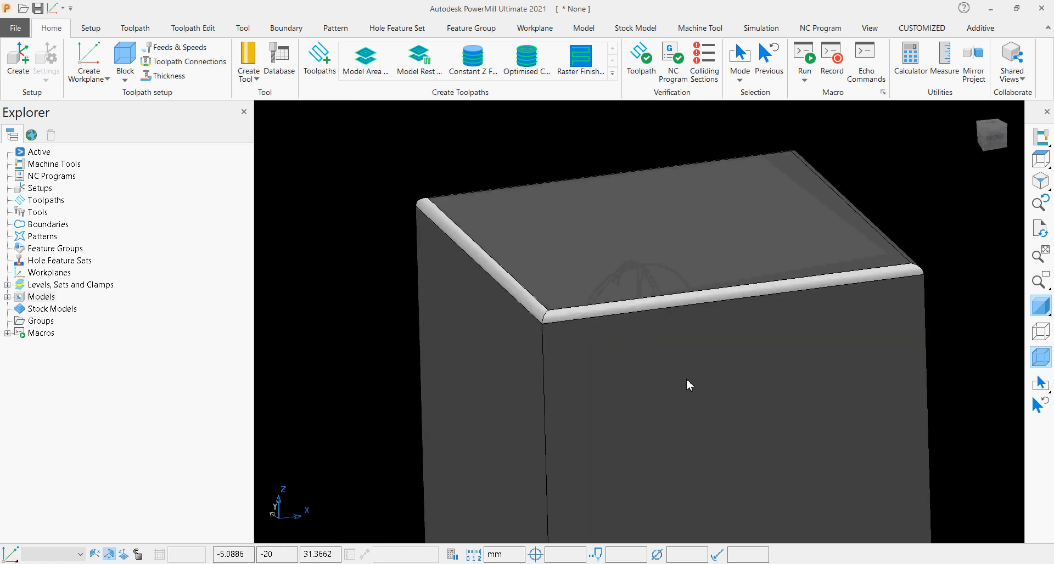
scroll(922, 267, "up", 3)
left_click(911, 269)
scroll(908, 270, "down", 5)
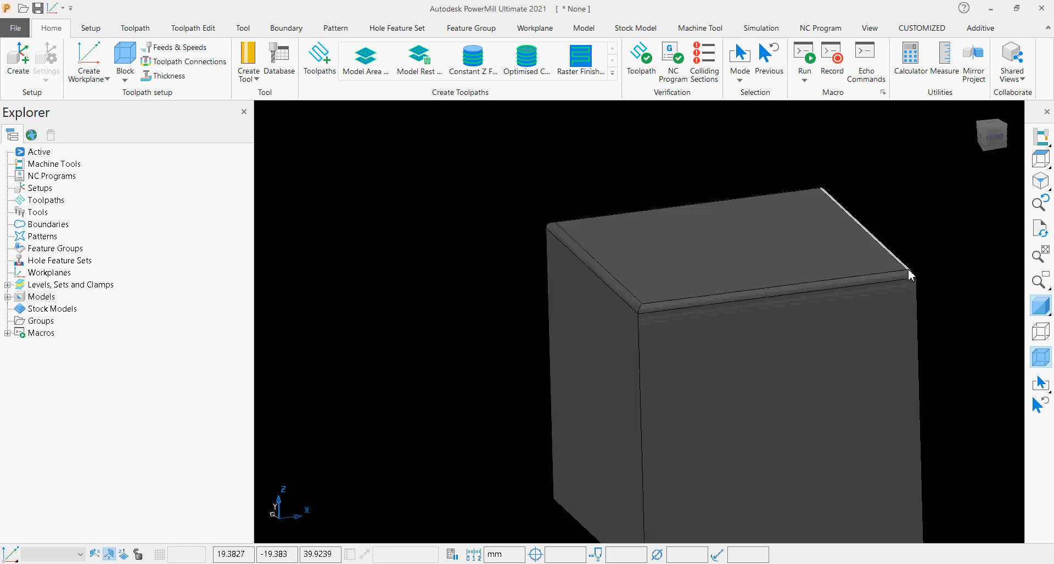
left_click(981, 137)
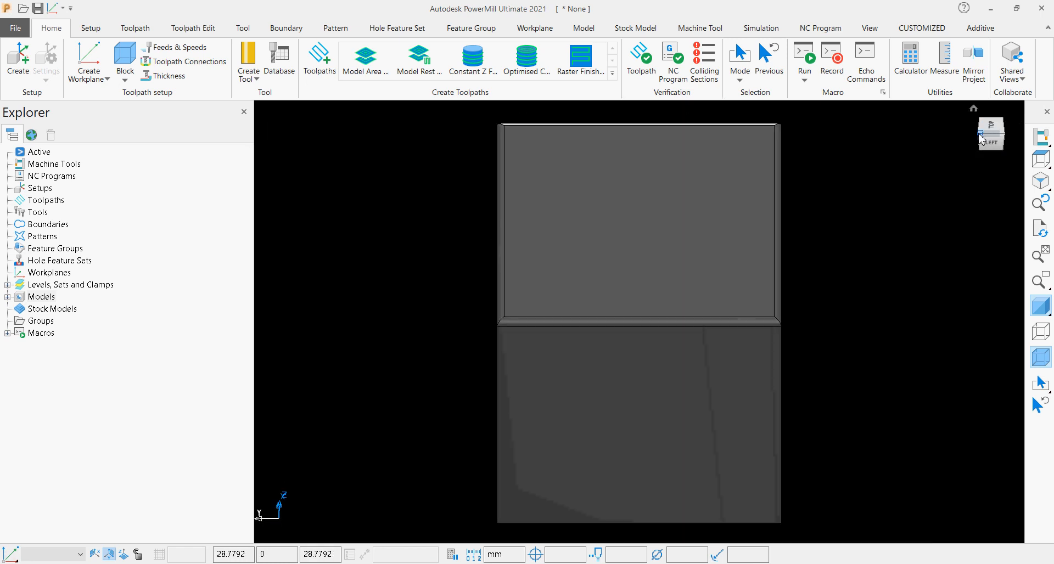
left_click(981, 133)
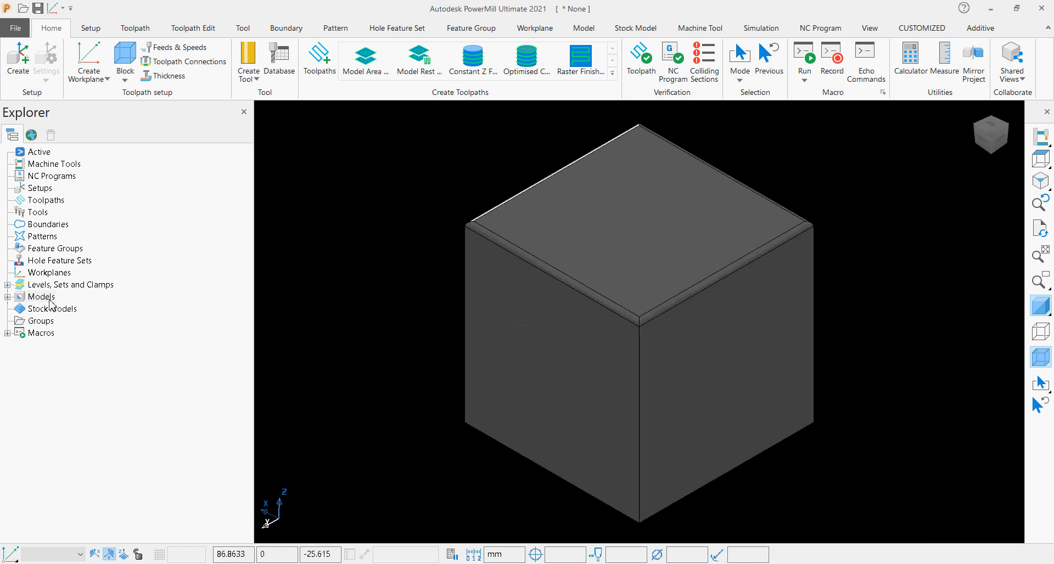
Create a new empty pattern and show it in the Explorer tree.
left_click(42, 236)
right_click(51, 240)
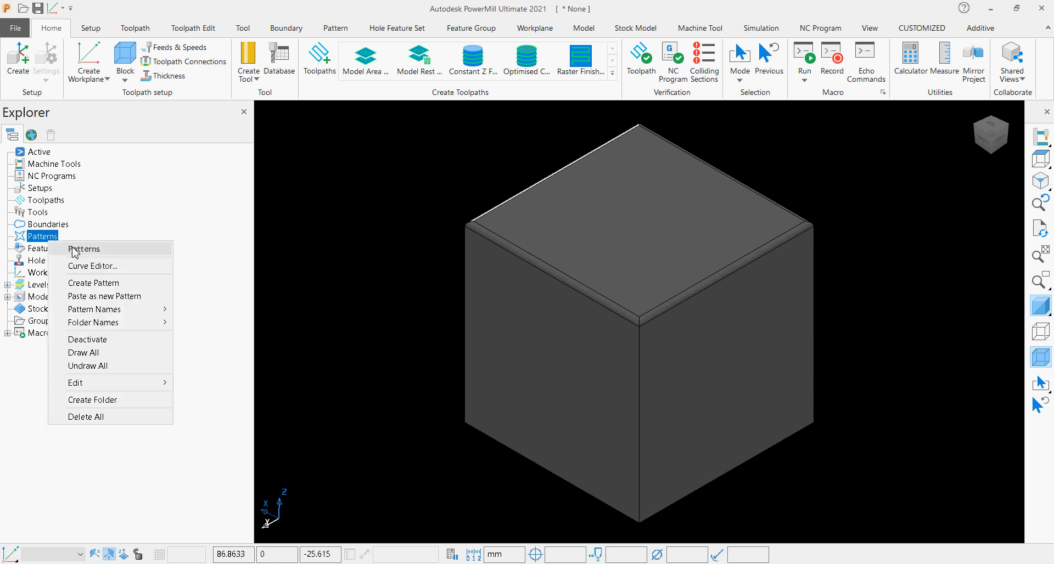
left_click(94, 283)
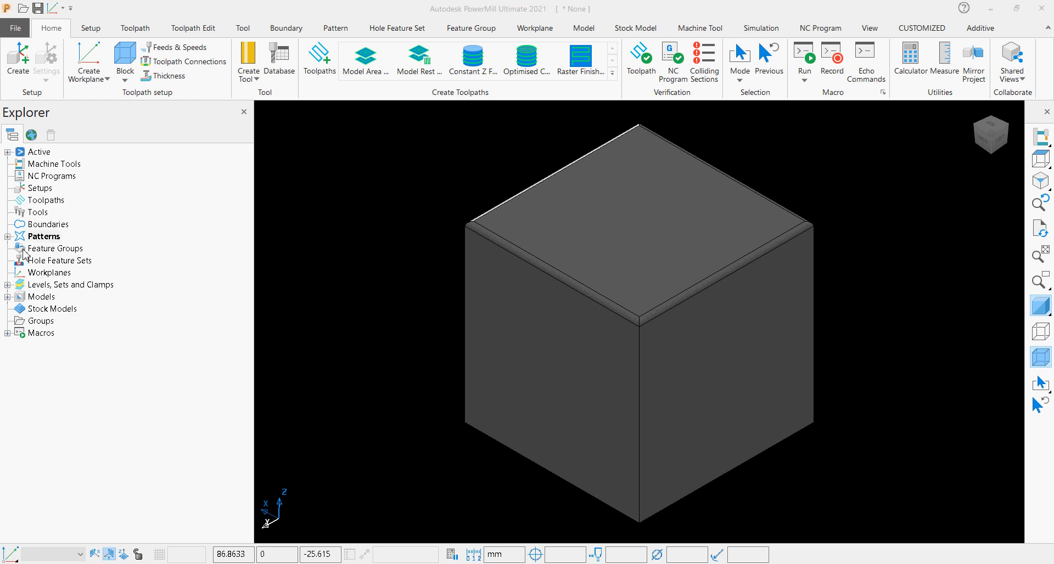
left_click(8, 236)
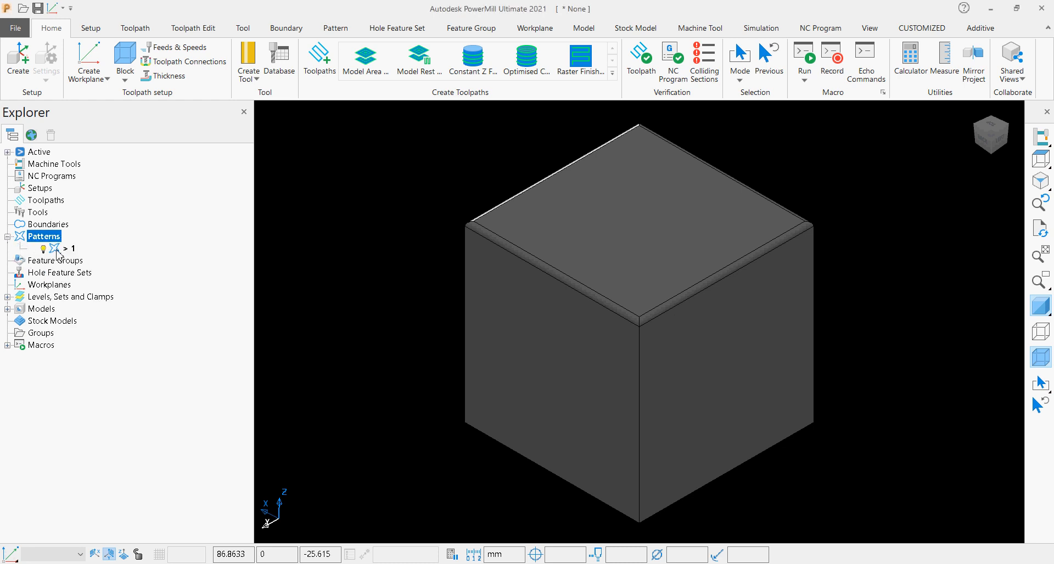
Rename the new pattern as Tools.
key("super+plus")
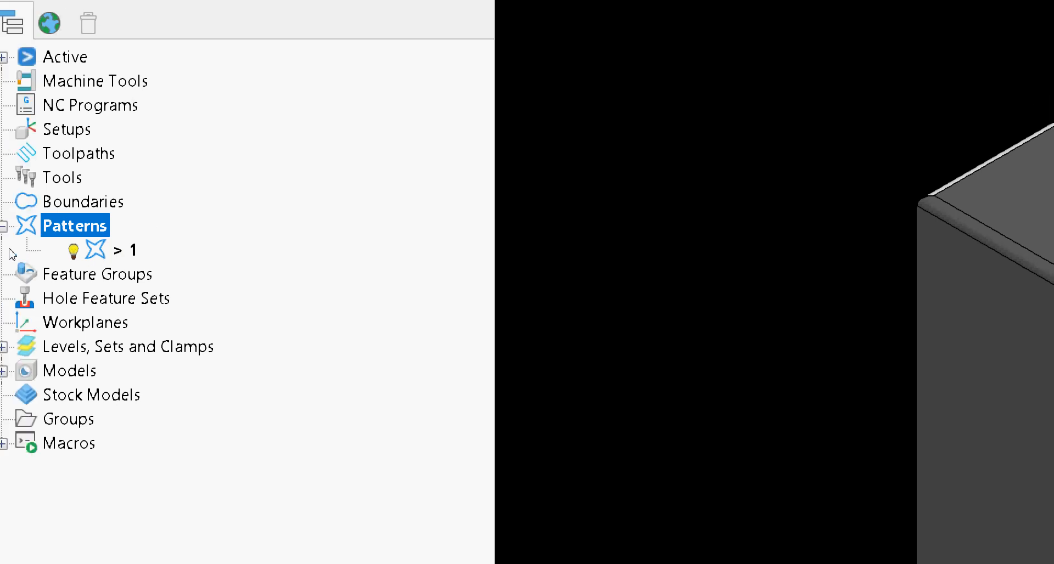
right_click(47, 236)
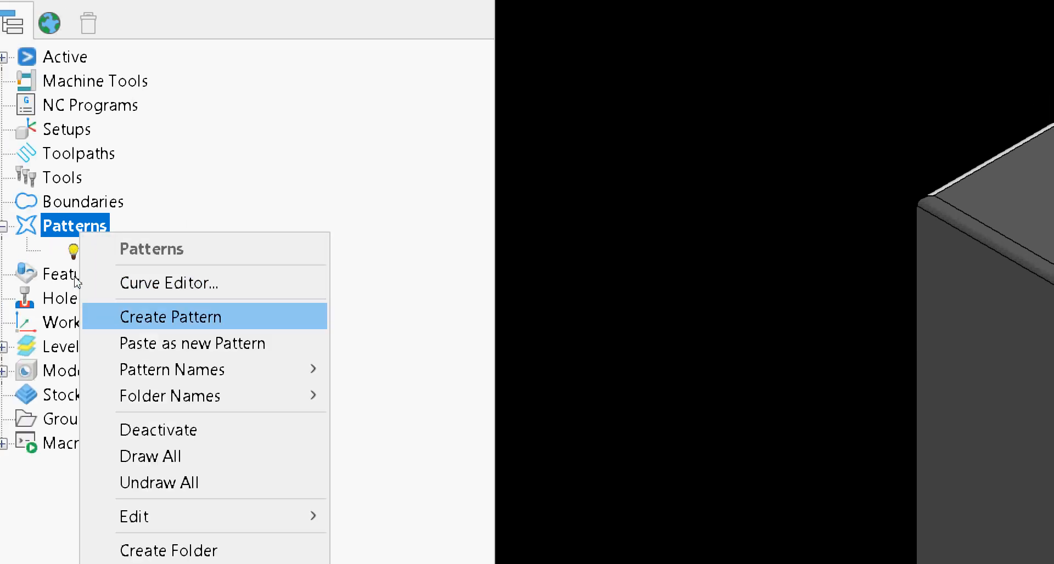
left_click(57, 232)
double_click(64, 251)
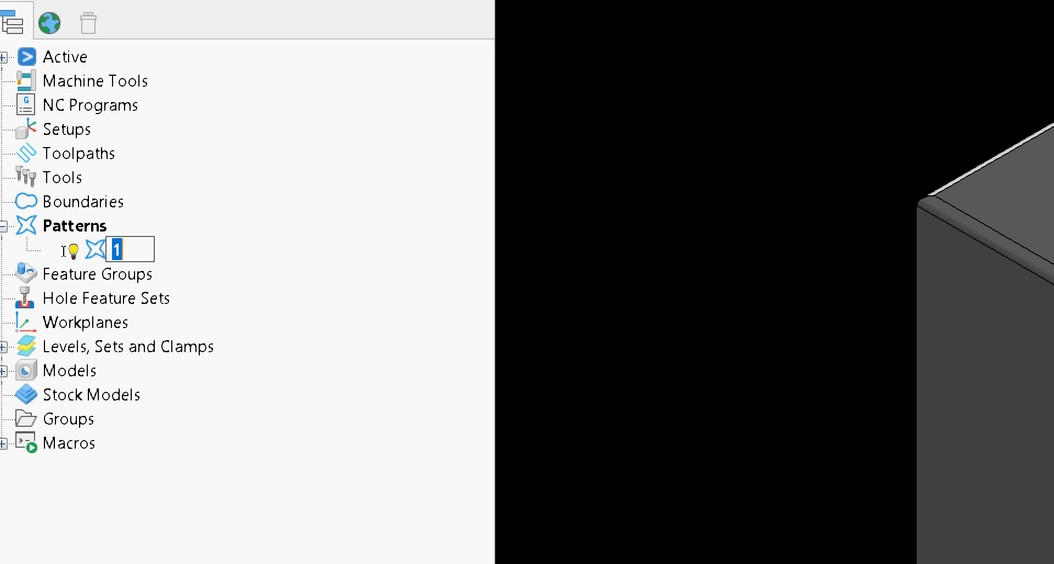
right_click(65, 250)
left_click_drag(71, 251, 61, 248)
type("Tools")
key("Return")
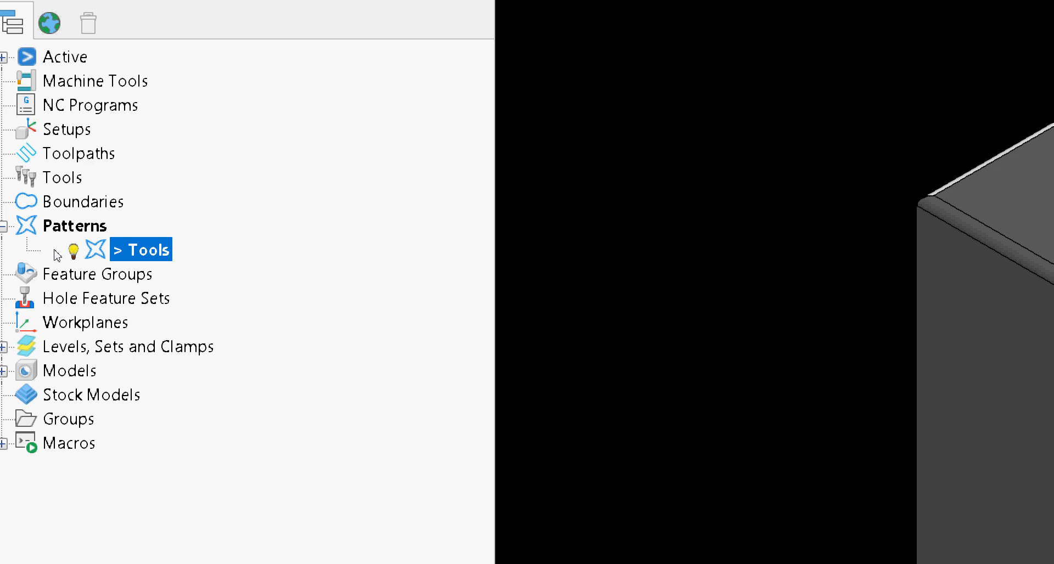
Open the Tools pattern in the Curve Editor, with the model hidden and the workplane seen from the front.
right_click(94, 251)
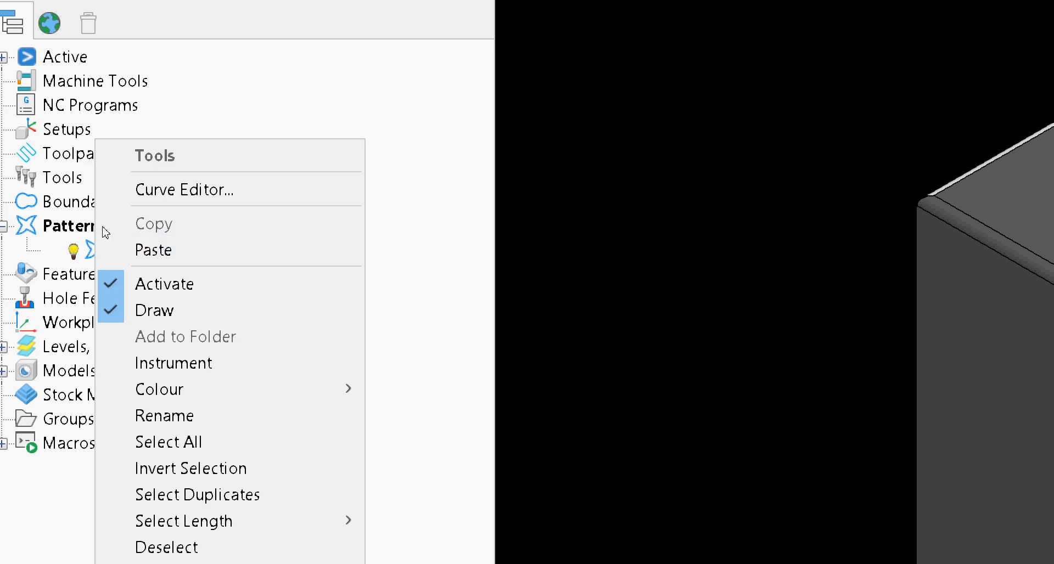
left_click(124, 190)
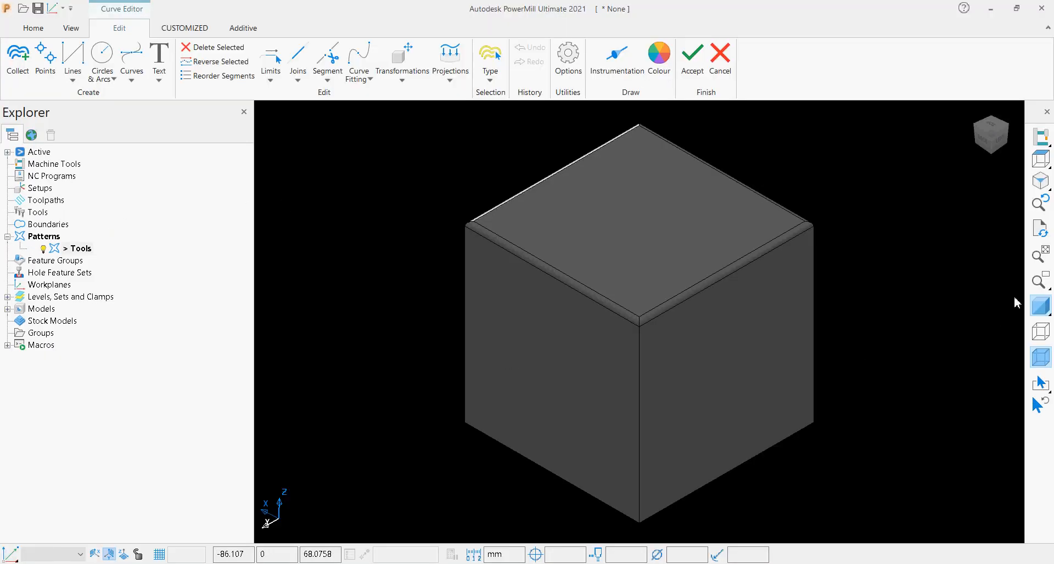
left_click(1037, 302)
left_click(1039, 359)
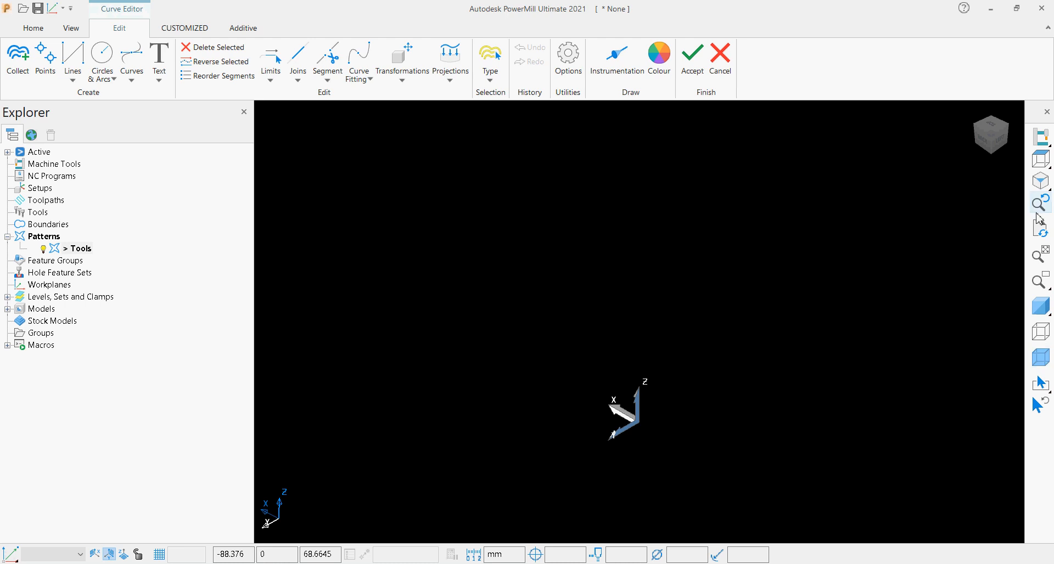
left_click(1001, 147)
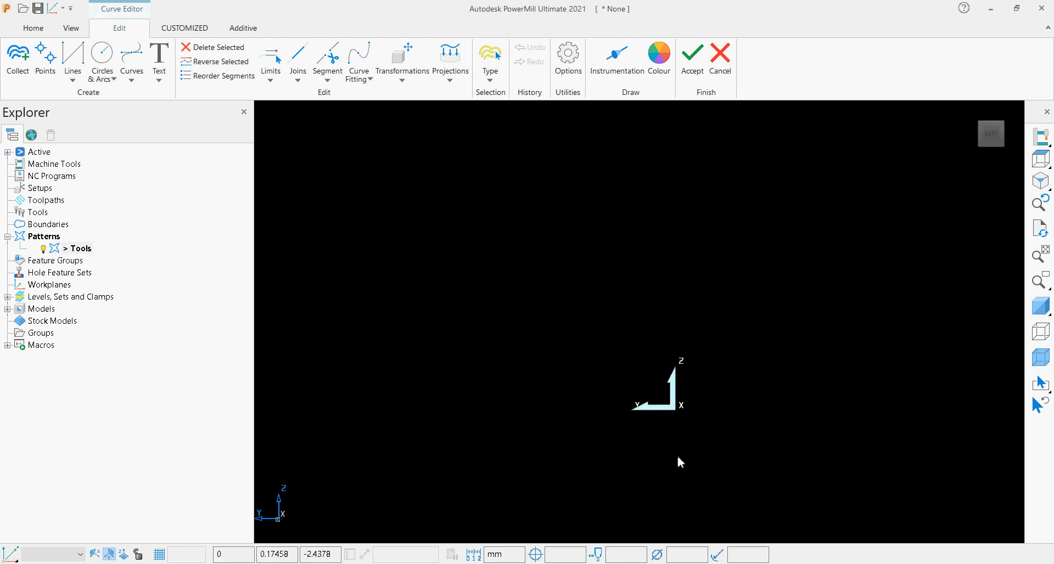
left_click(1015, 136)
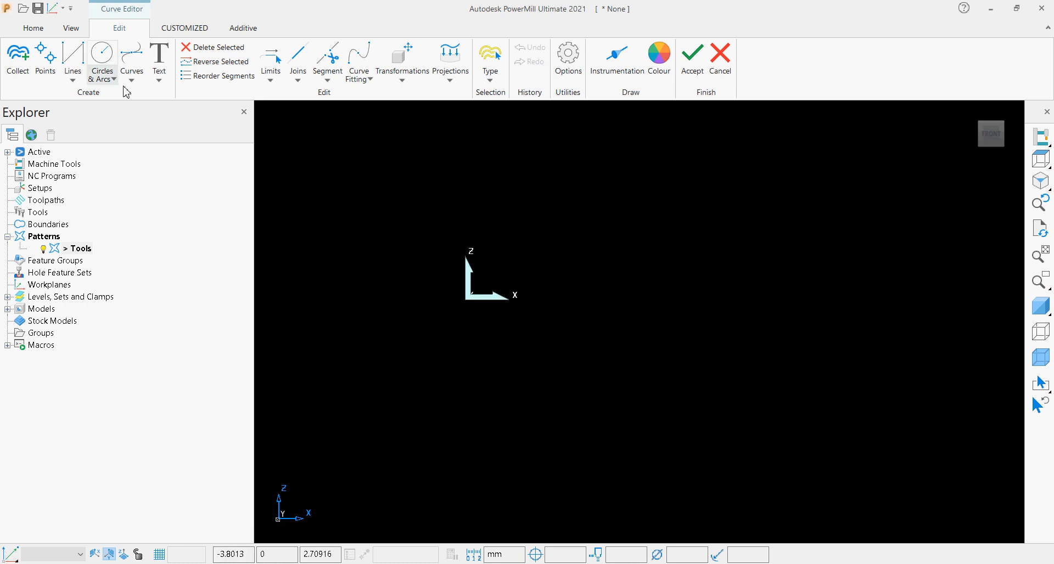
Draw a horizontal line about 3.75 mm long from the workplane origin along the X axis.
left_click(72, 77)
left_click(90, 128)
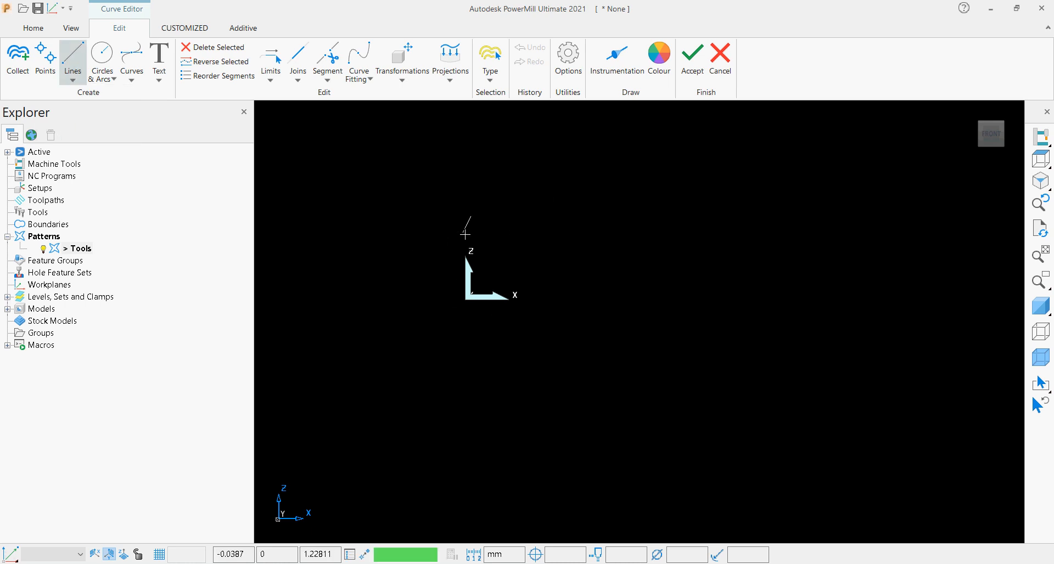
left_click(468, 299)
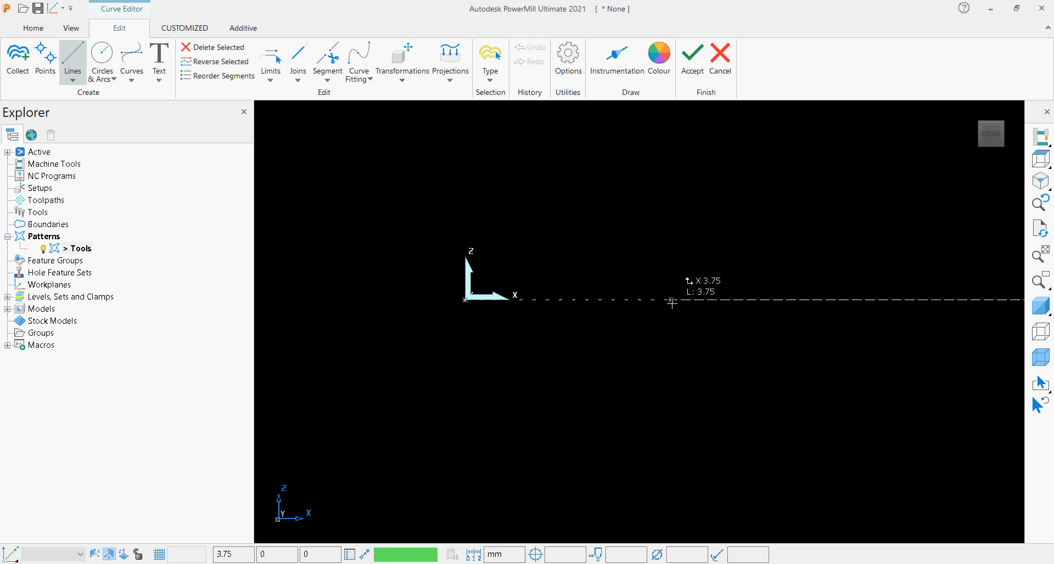
left_click(671, 299)
key("Escape")
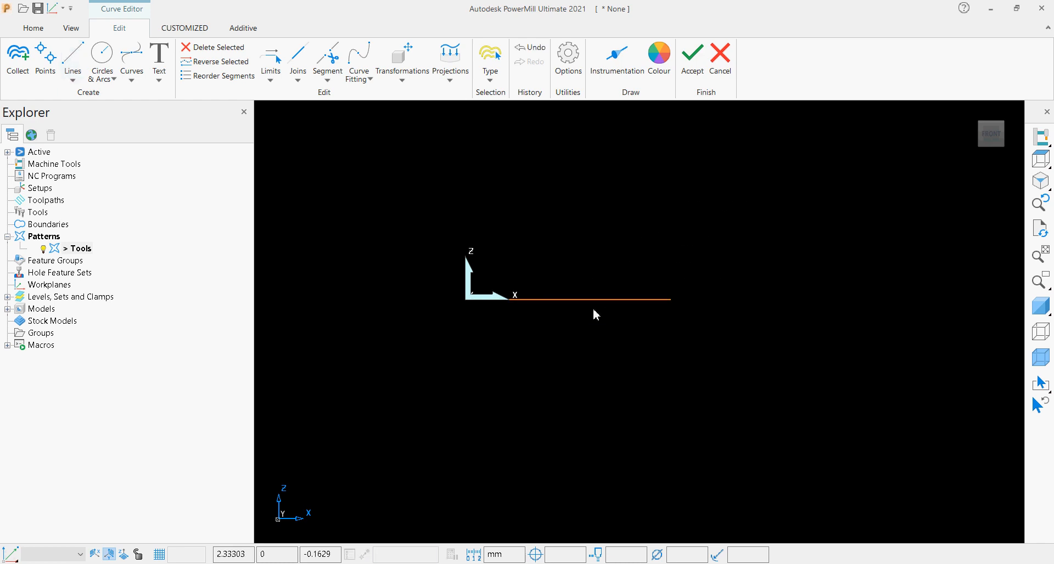
Set the horizontal line's length to 10 mm.
left_click(594, 300)
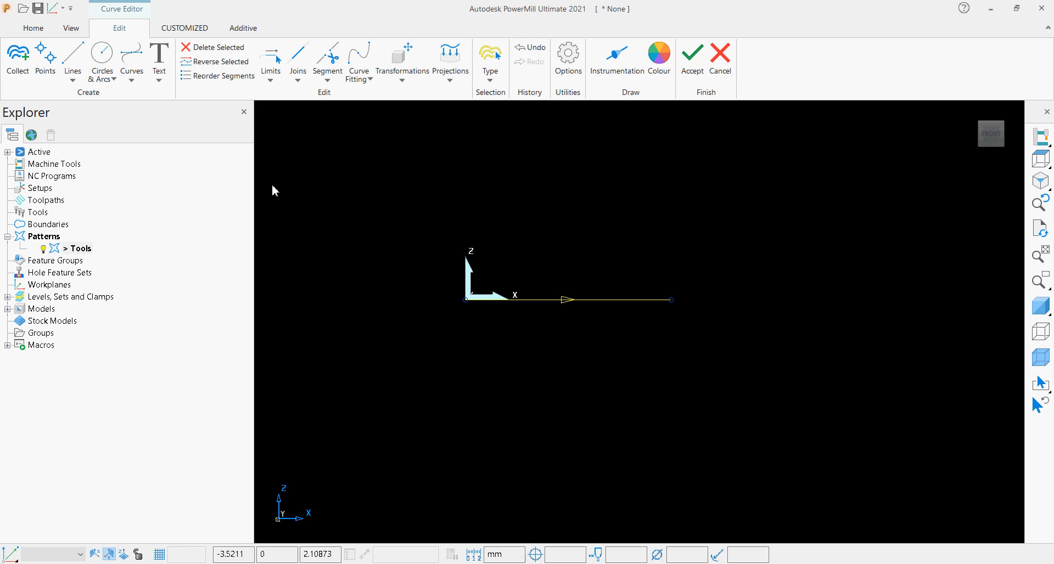
double_click(560, 302)
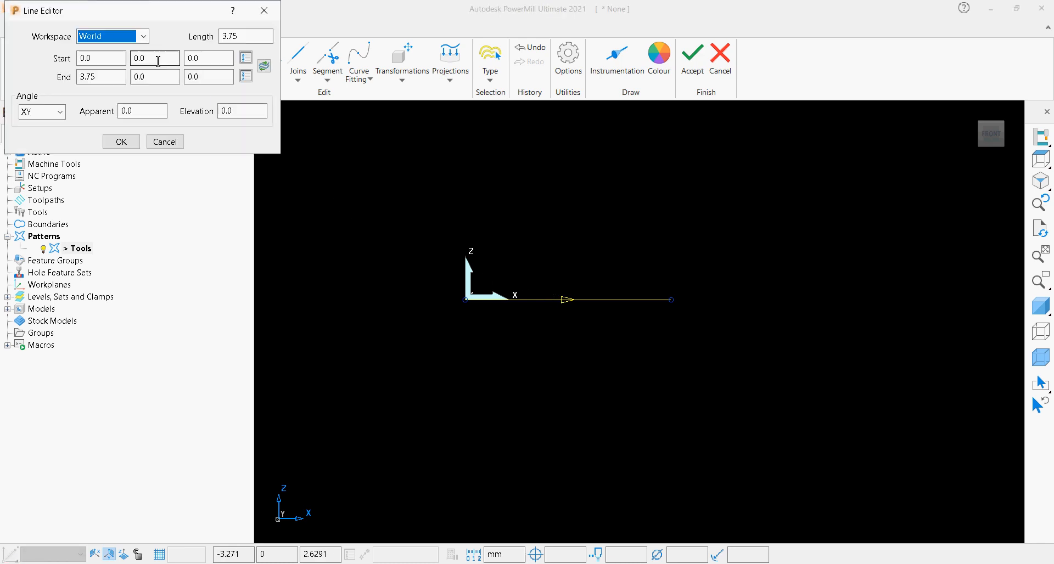
left_click_drag(242, 36, 203, 31)
type("10")
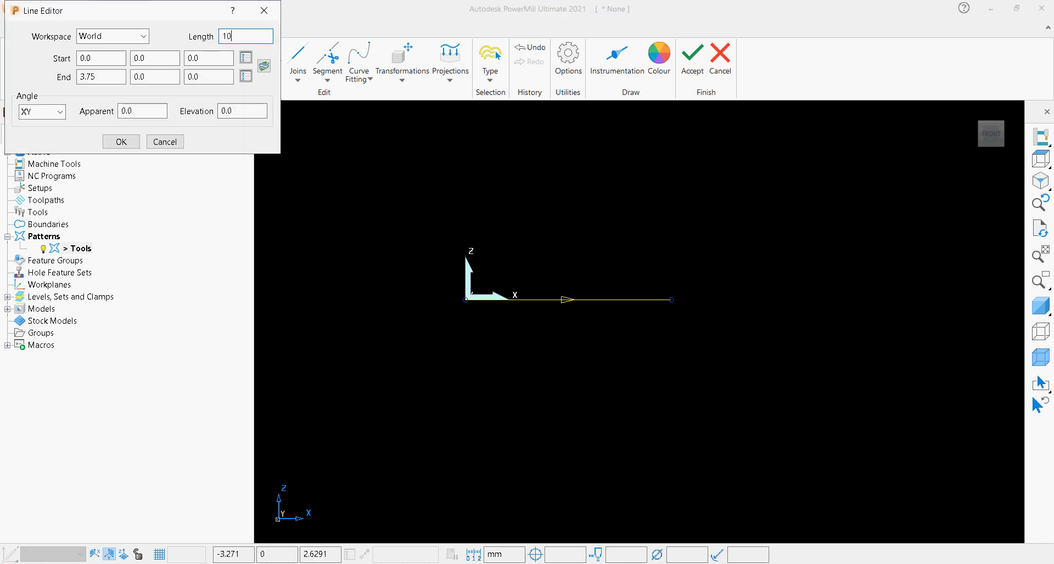
left_click(113, 143)
Draw a vertical line about 8.4 mm long upward in Z from the far end of the horizontal line.
scroll(494, 215, "down", 14)
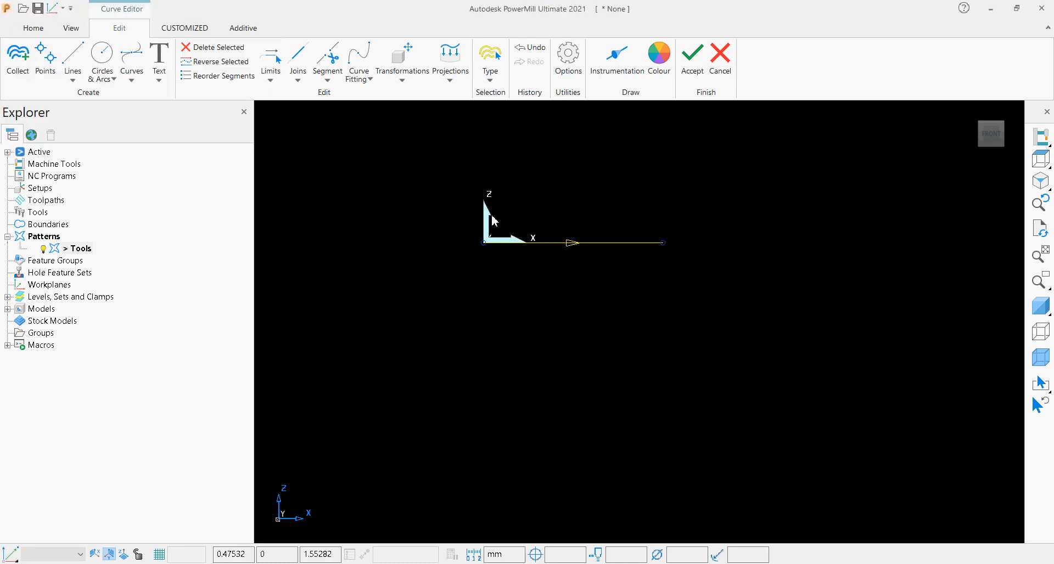
scroll(537, 133, "up", 9)
left_click(71, 81)
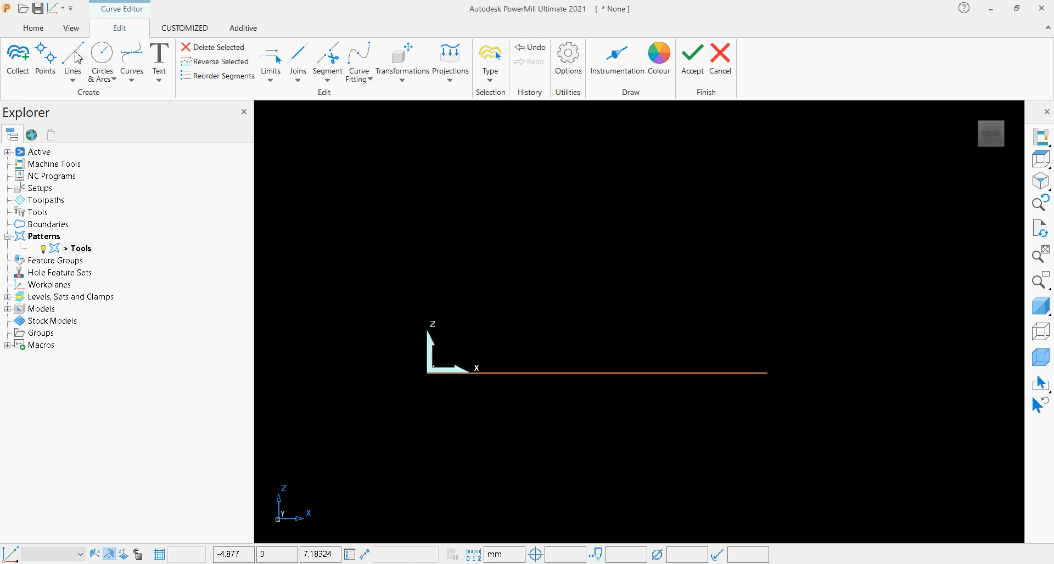
left_click(767, 373)
scroll(773, 286, "down", 5)
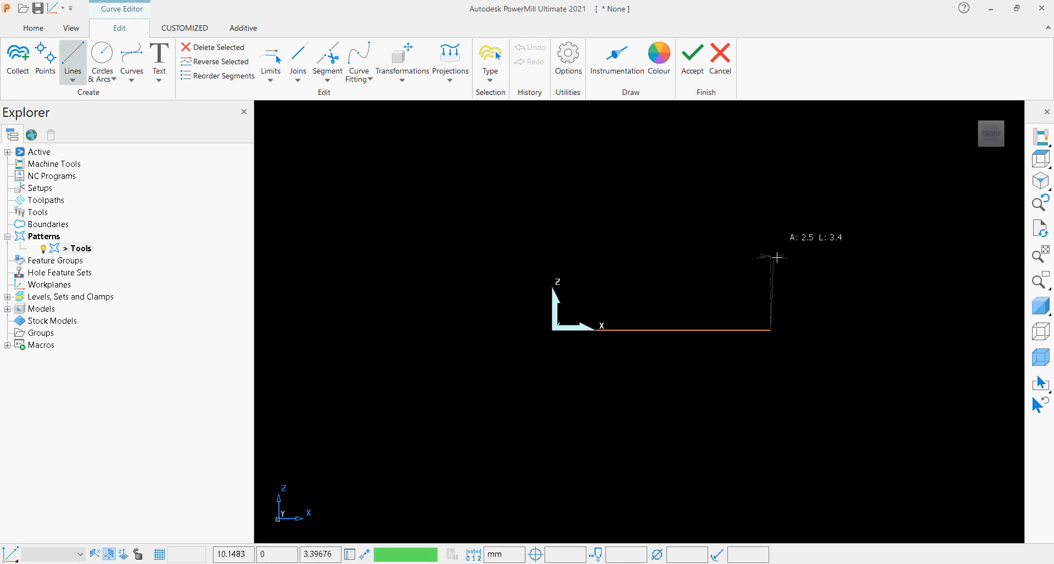
left_click(775, 187)
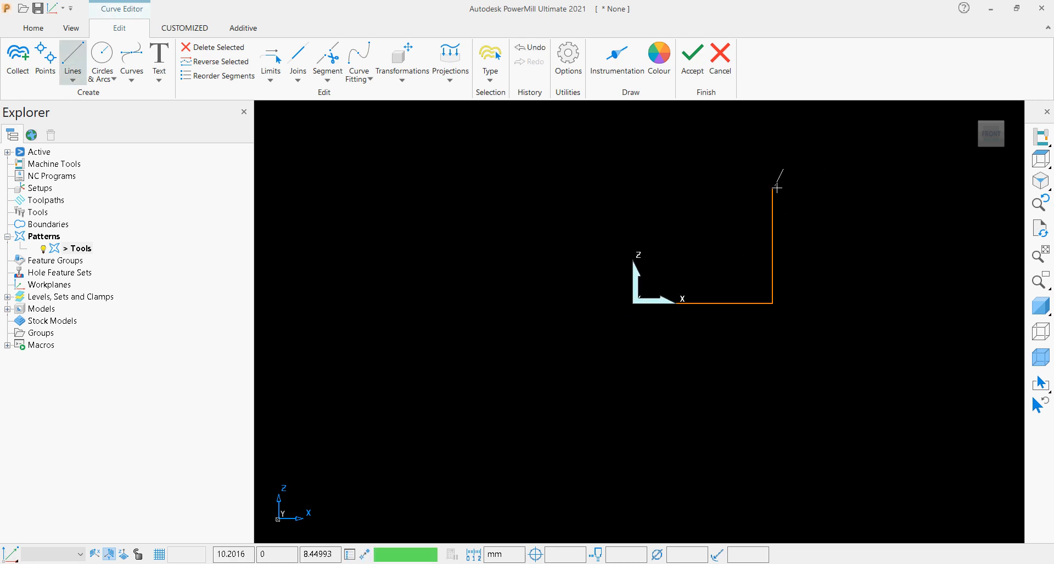
key("Escape")
Set the vertical line's length to 20 mm.
double_click(773, 204)
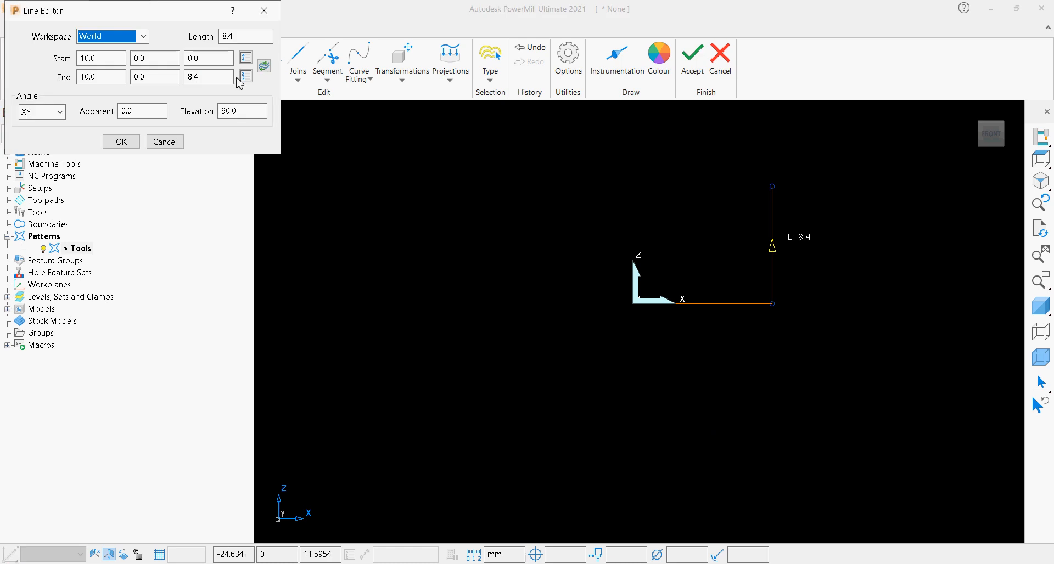
left_click(217, 35)
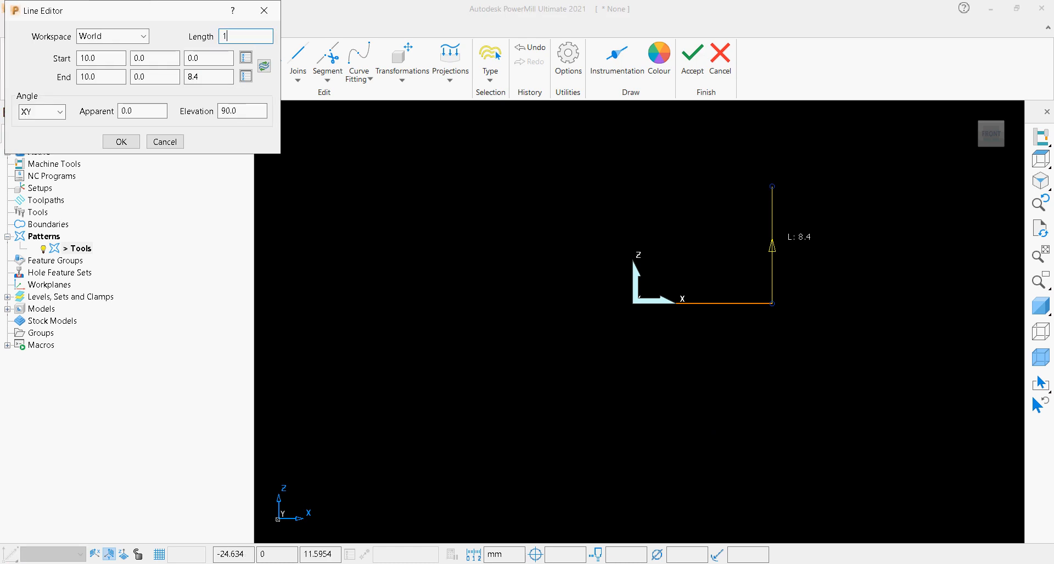
type("20")
left_click(126, 143)
Show the shaded model to examine its rounded top corner, and hide the shading again.
scroll(697, 220, "up", 5)
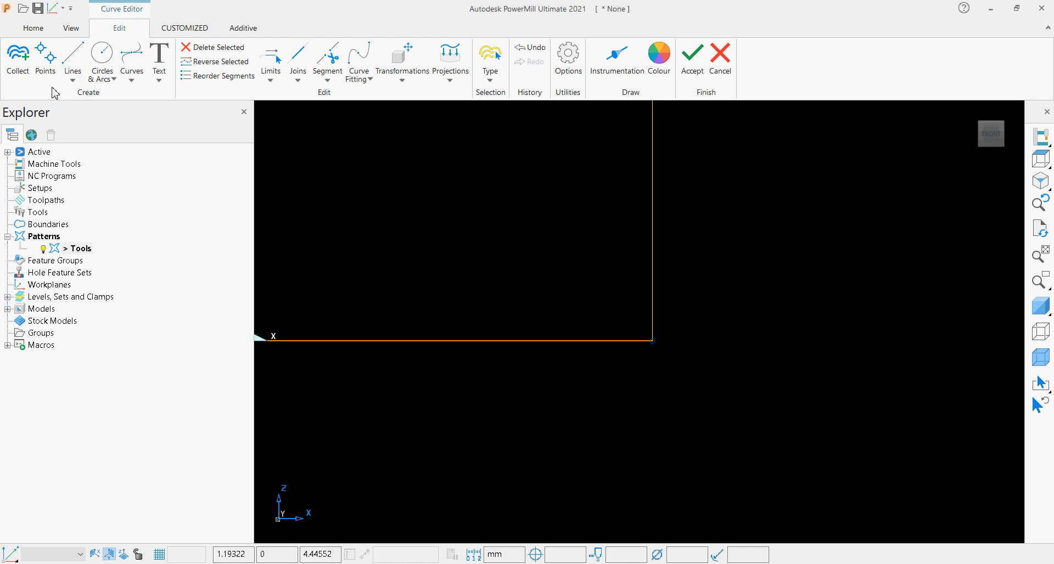
scroll(766, 302, "down", 5)
left_click(1040, 306)
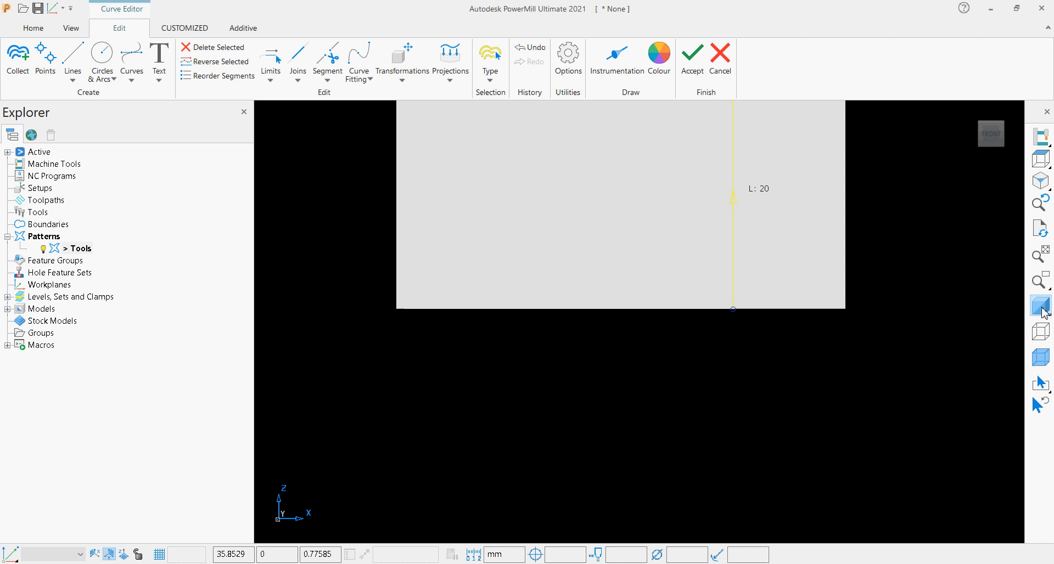
scroll(757, 188, "up", 5)
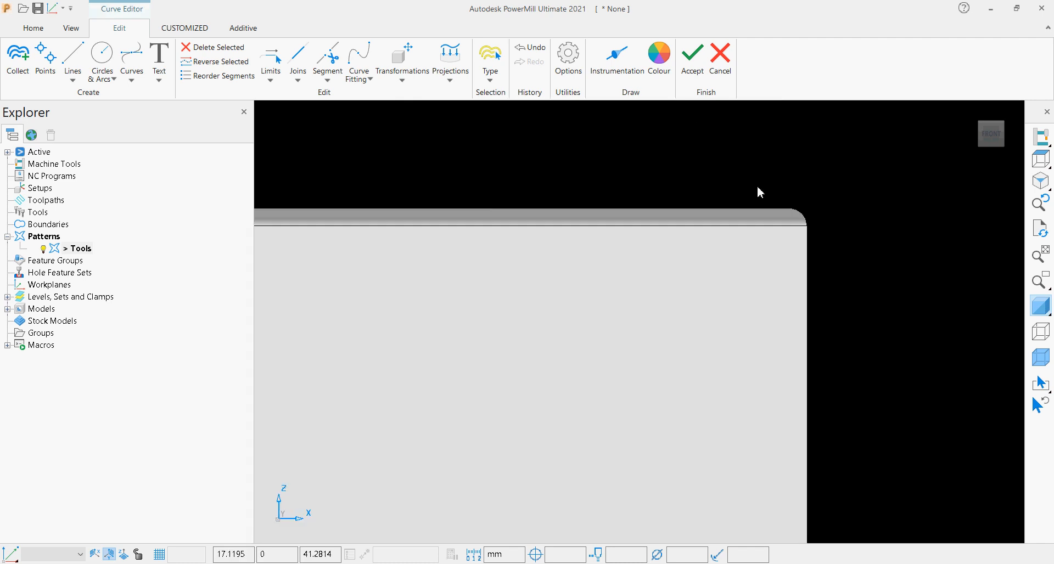
scroll(782, 231, "down", 3)
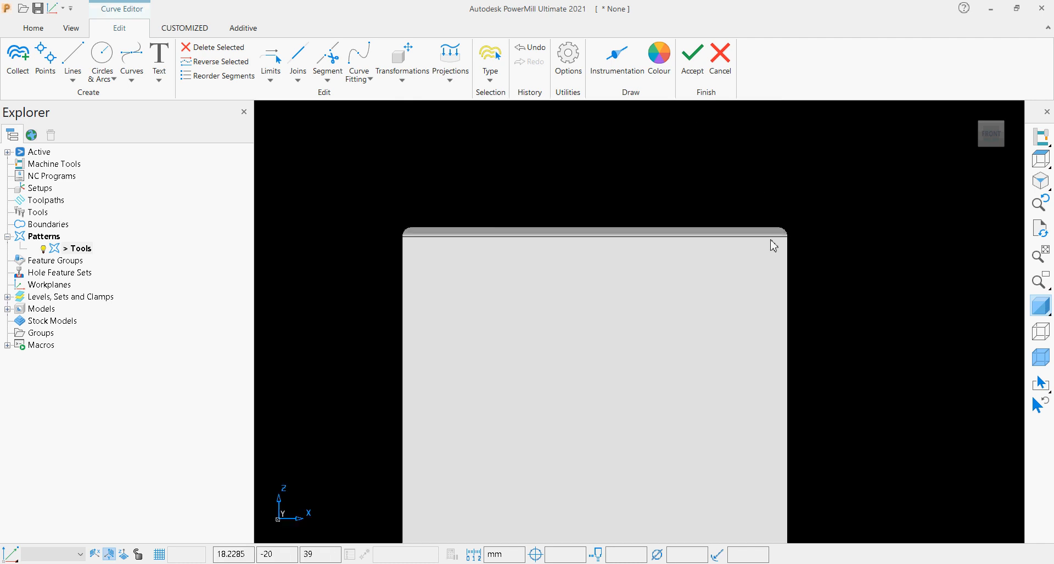
left_click(1041, 306)
scroll(648, 434, "down", 6)
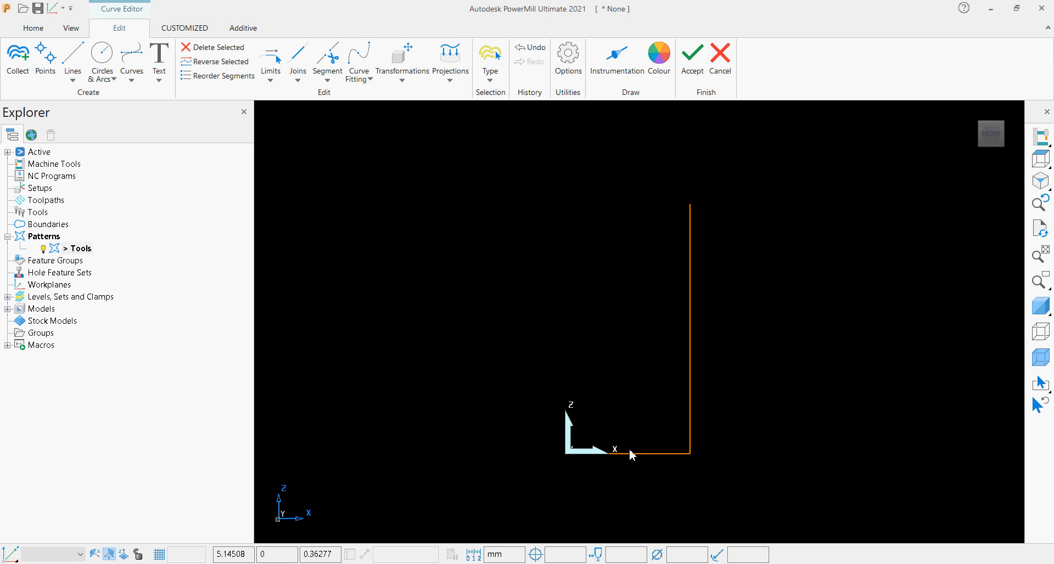
Draw a full circle of radius 1 mm centred on the corner where the horizontal and vertical lines meet.
left_click(102, 71)
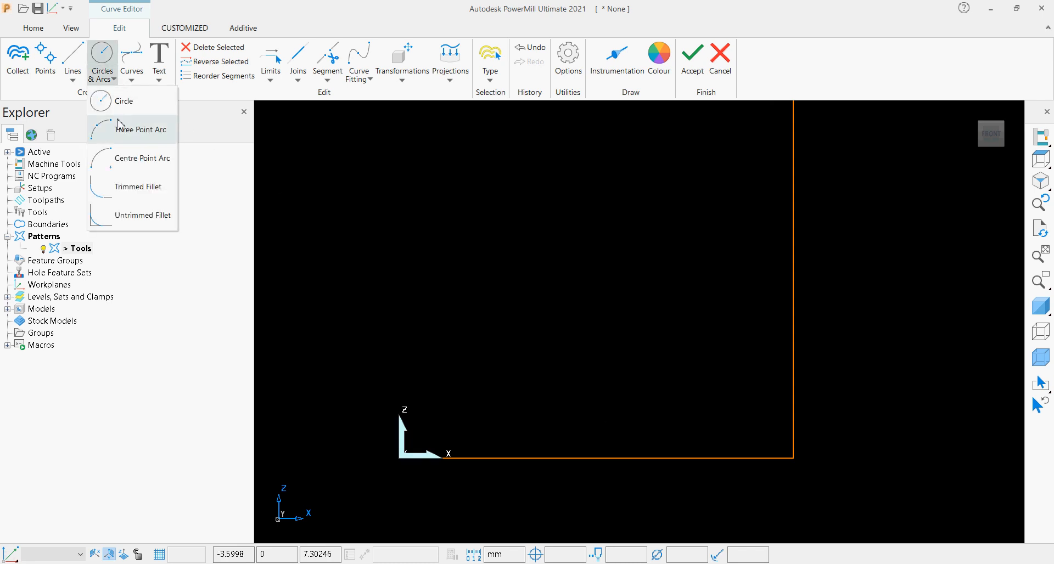
left_click(122, 97)
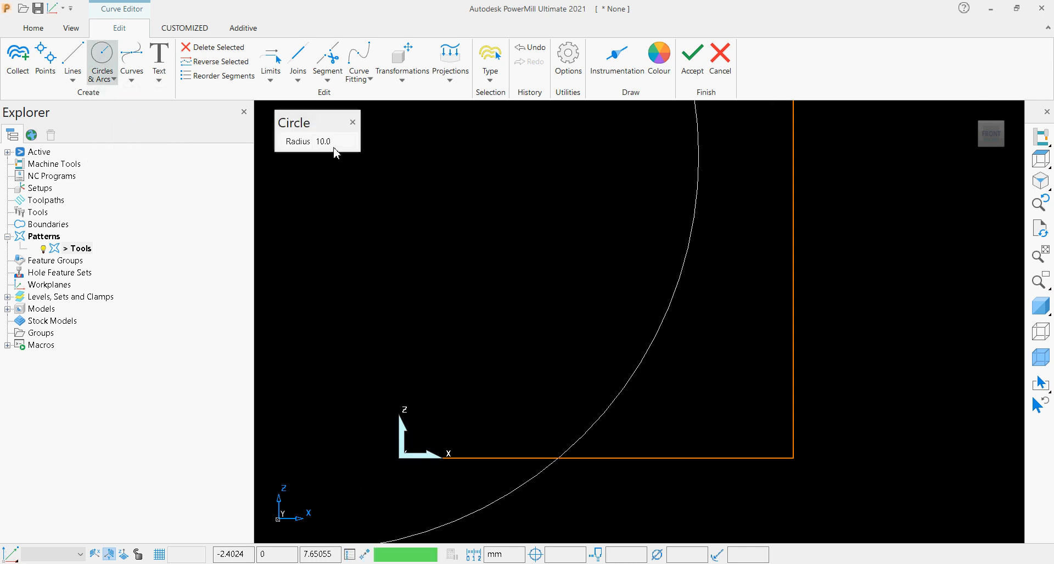
left_click_drag(333, 144, 300, 137)
type("1")
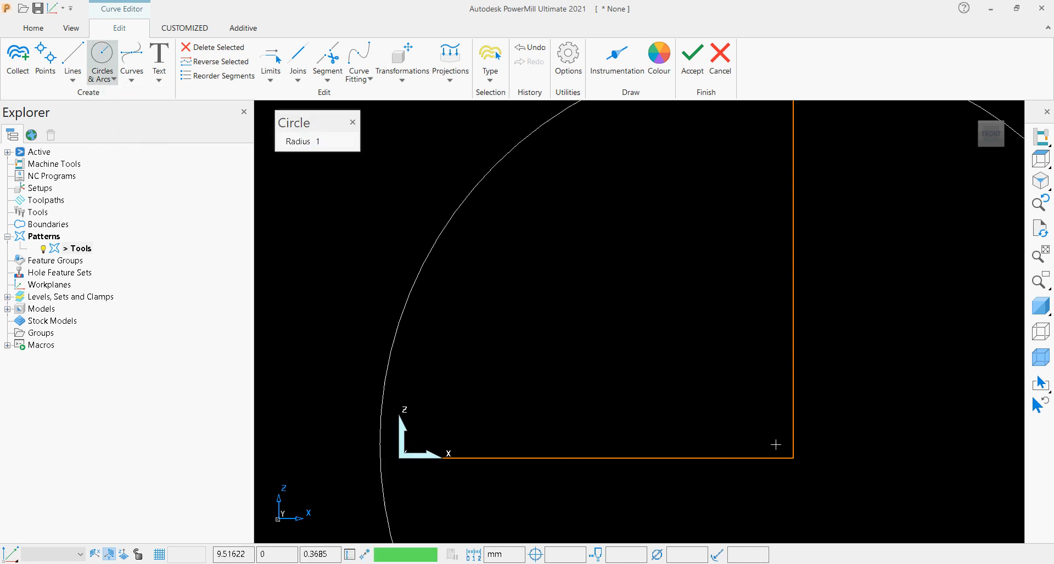
left_click(796, 459)
scroll(713, 376, "down", 3)
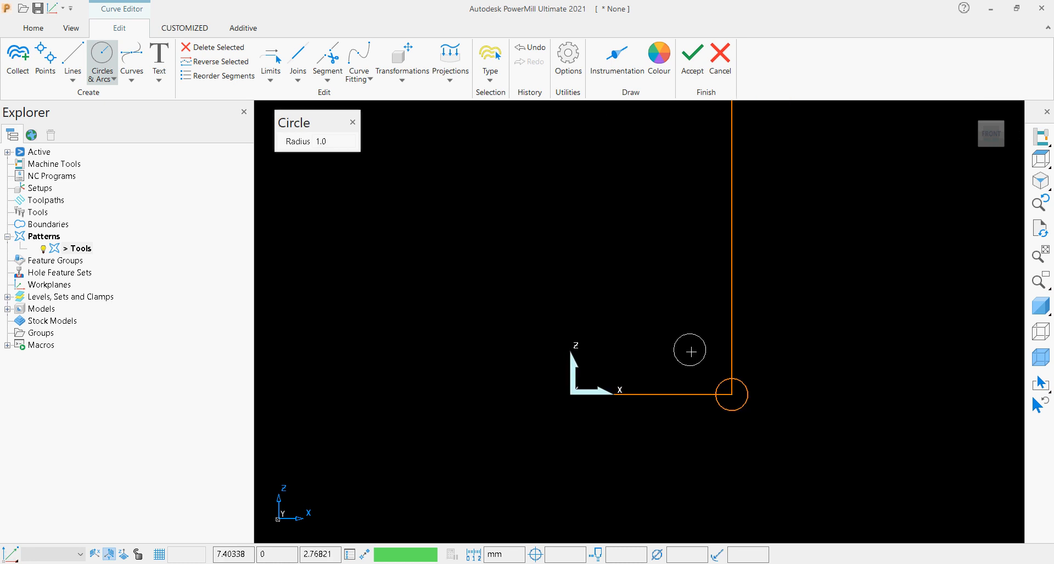
Trim the circle to its inner quarter arc and cut off both line ends beyond it, leaving a concave corner.
scroll(769, 438, "up", 4)
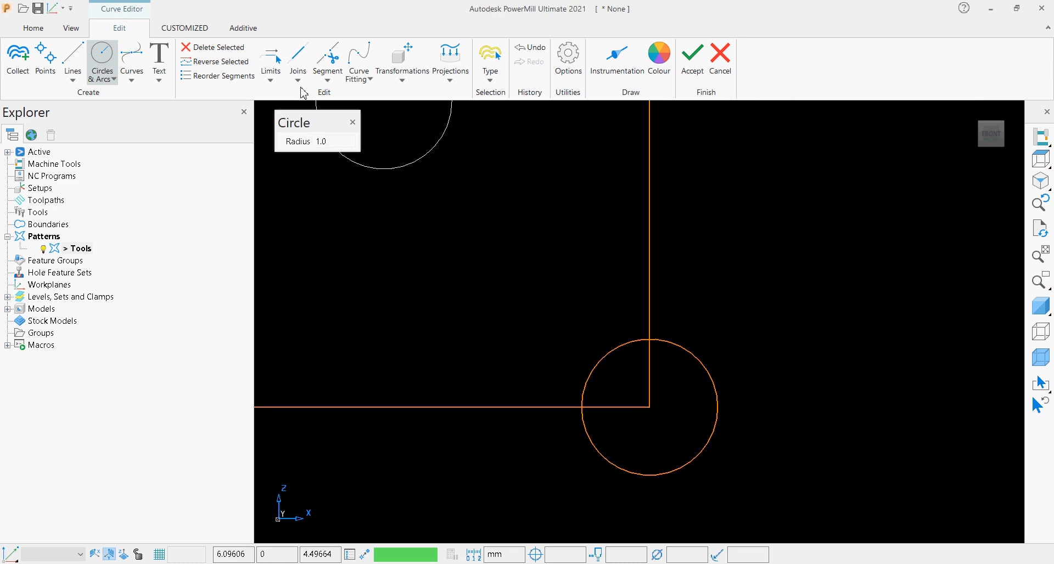
left_click(273, 76)
left_click(289, 131)
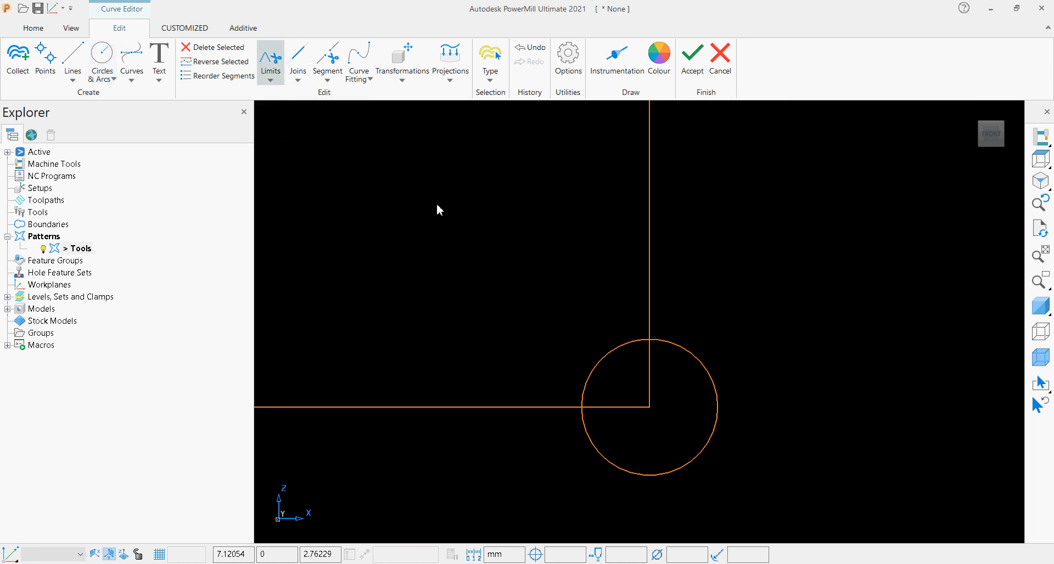
left_click(630, 470)
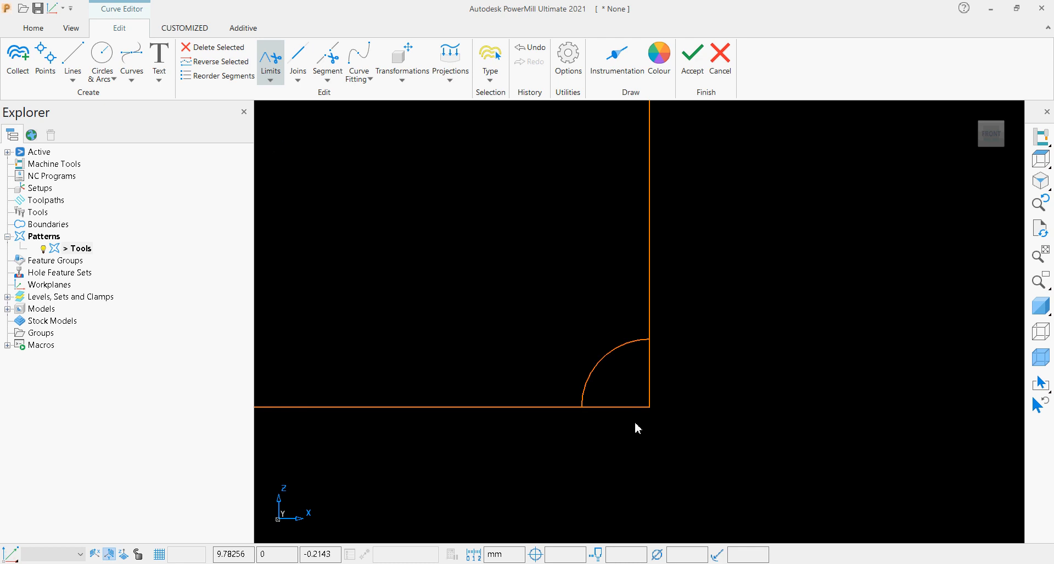
left_click(640, 407)
left_click(650, 398)
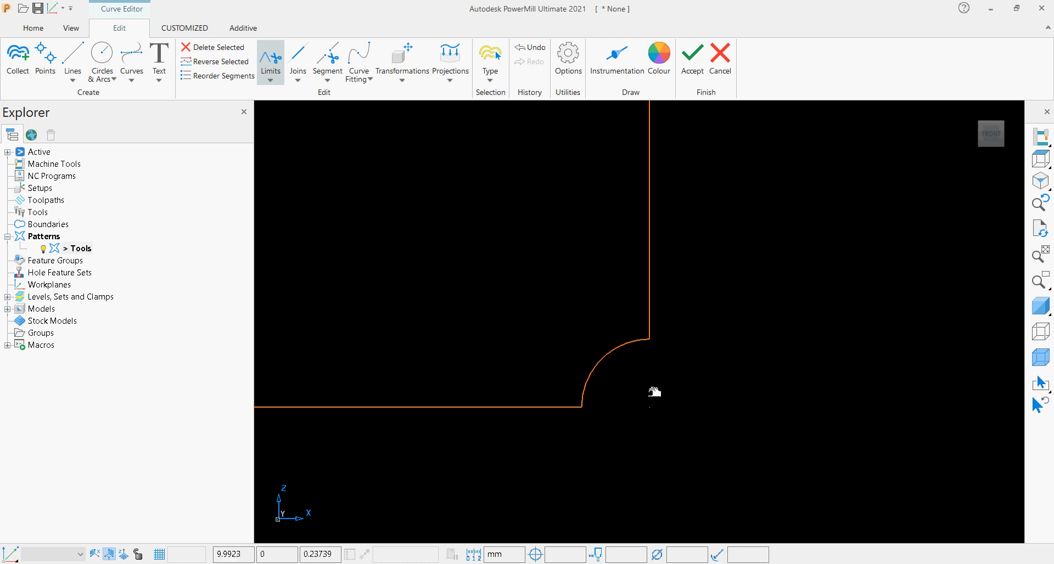
Merge the two lines and the arc into one profile curve and accept the pattern edits.
scroll(637, 417, "down", 8)
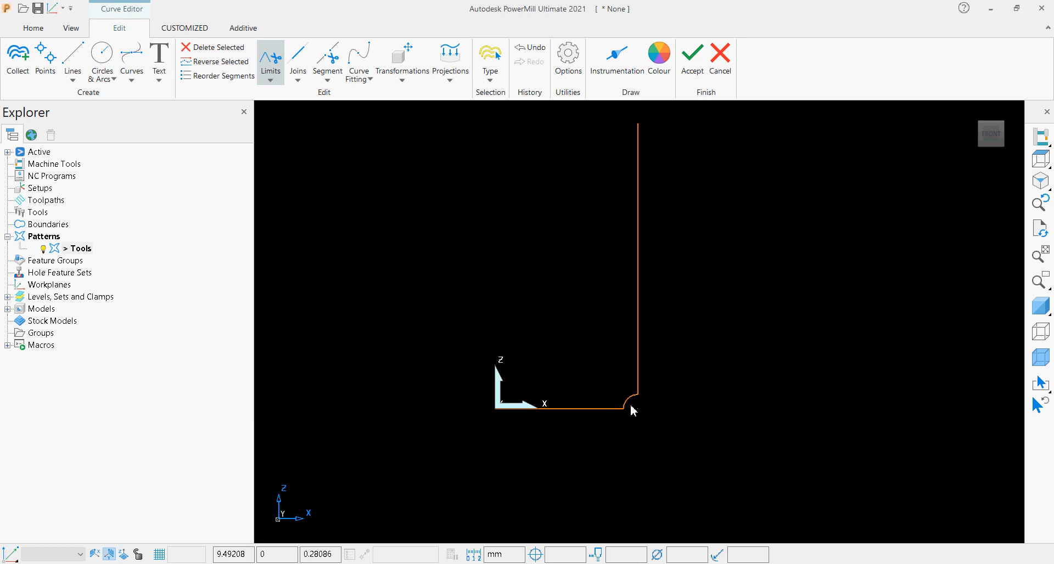
left_click_drag(485, 196, 705, 461)
left_click(327, 78)
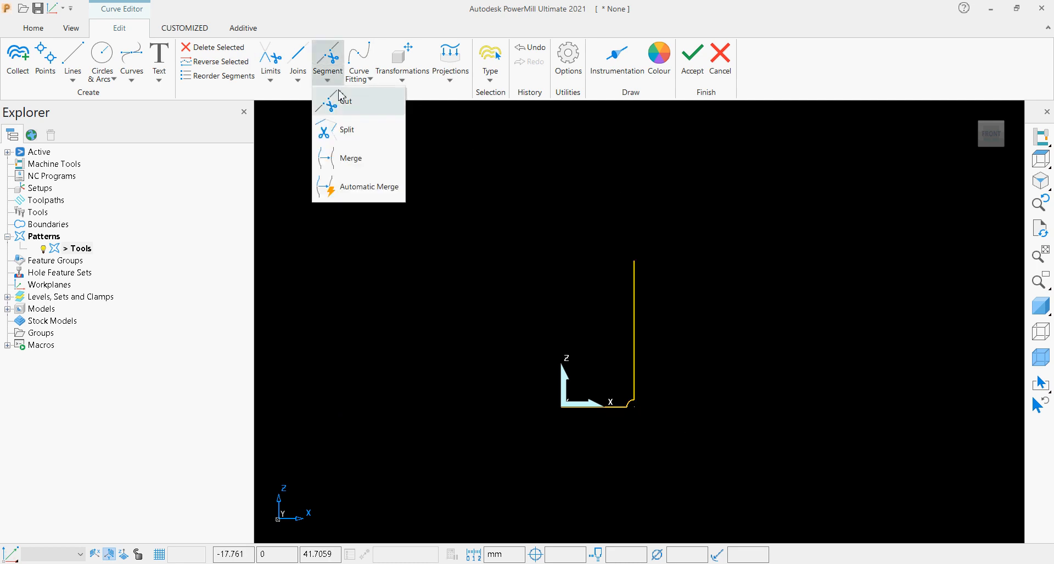
left_click(350, 155)
left_click(442, 190)
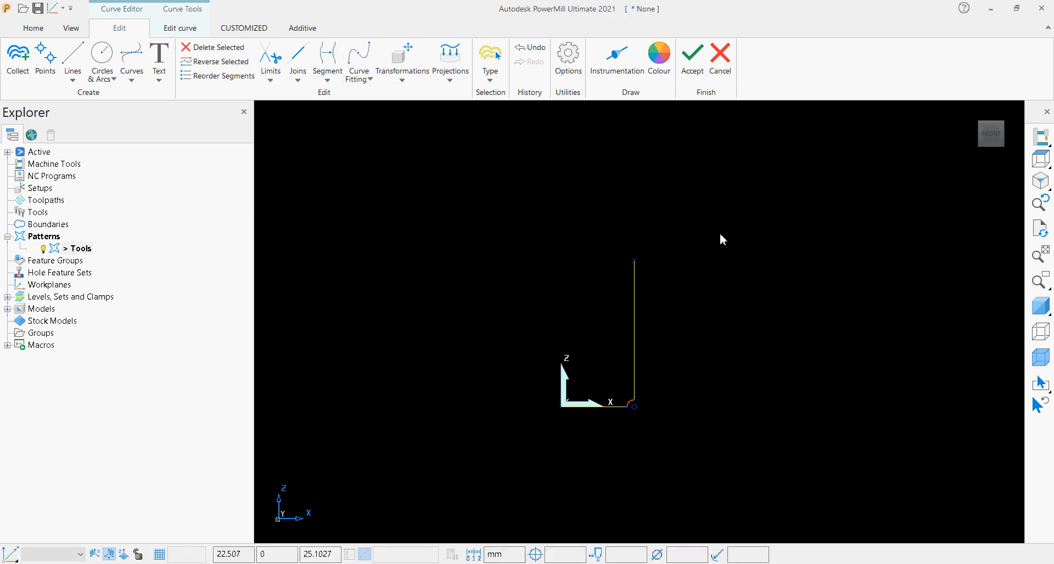
left_click(692, 57)
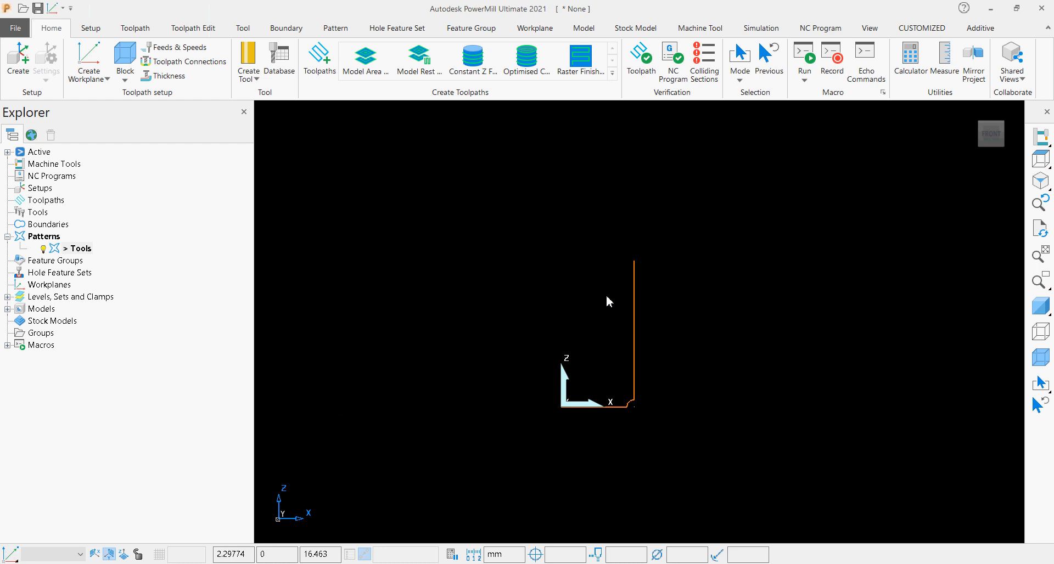
Create a routing tool, with the working plane switched to XY, and build its tip geometry from the Tools pattern.
left_click(253, 80)
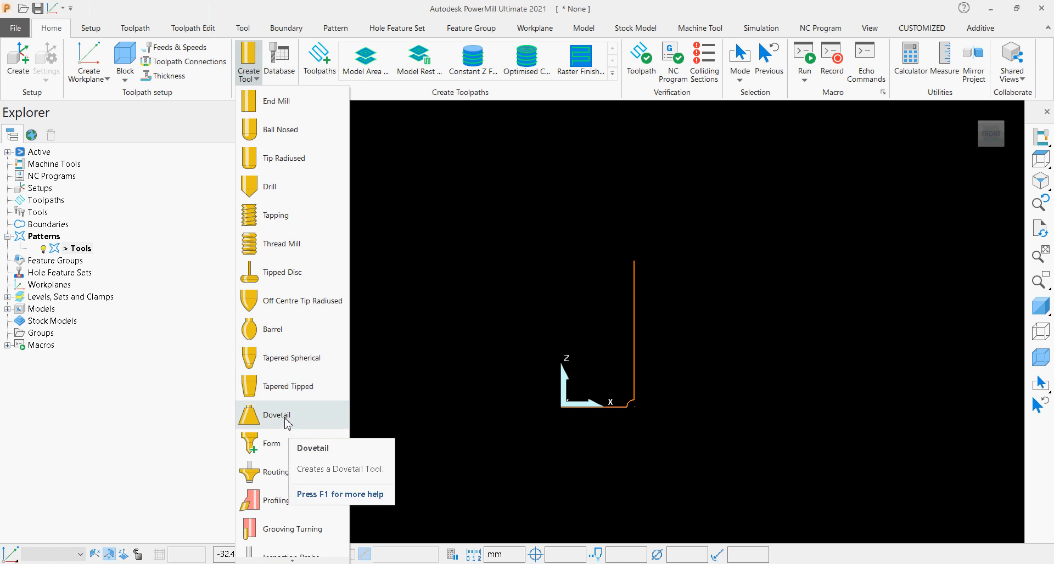
left_click(258, 473)
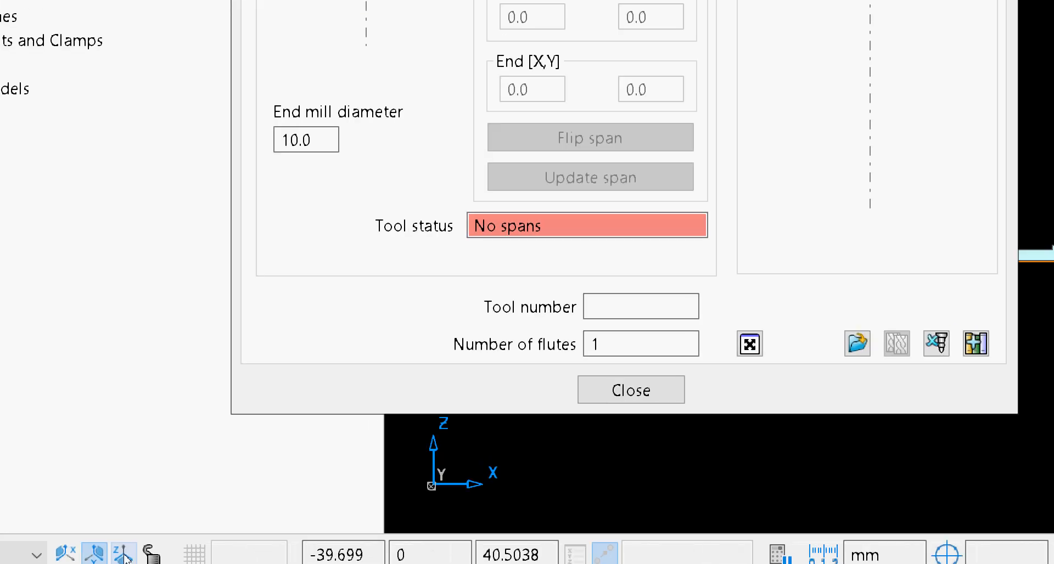
left_click(123, 554)
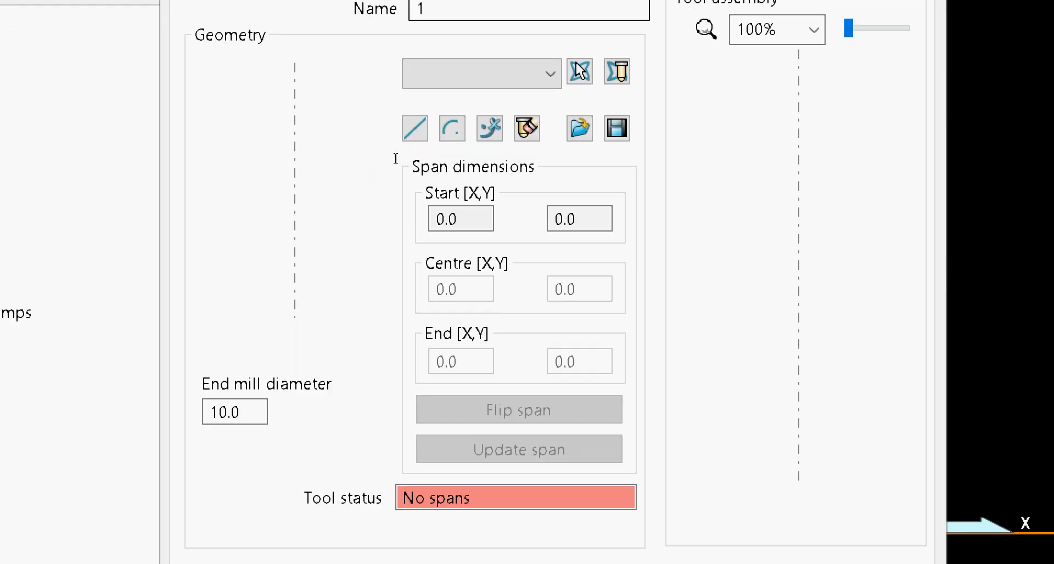
left_click(477, 108)
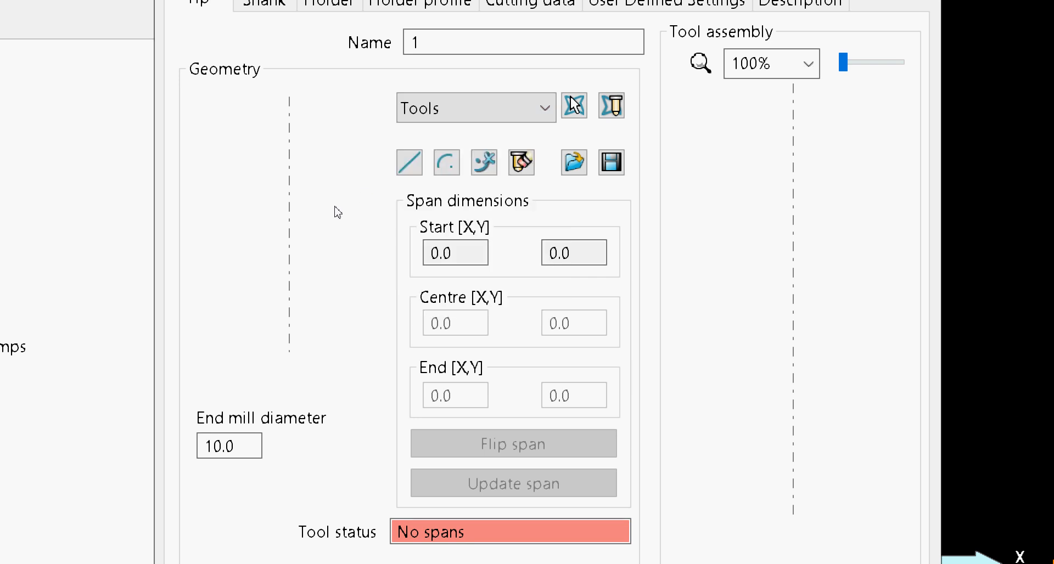
left_click(611, 105)
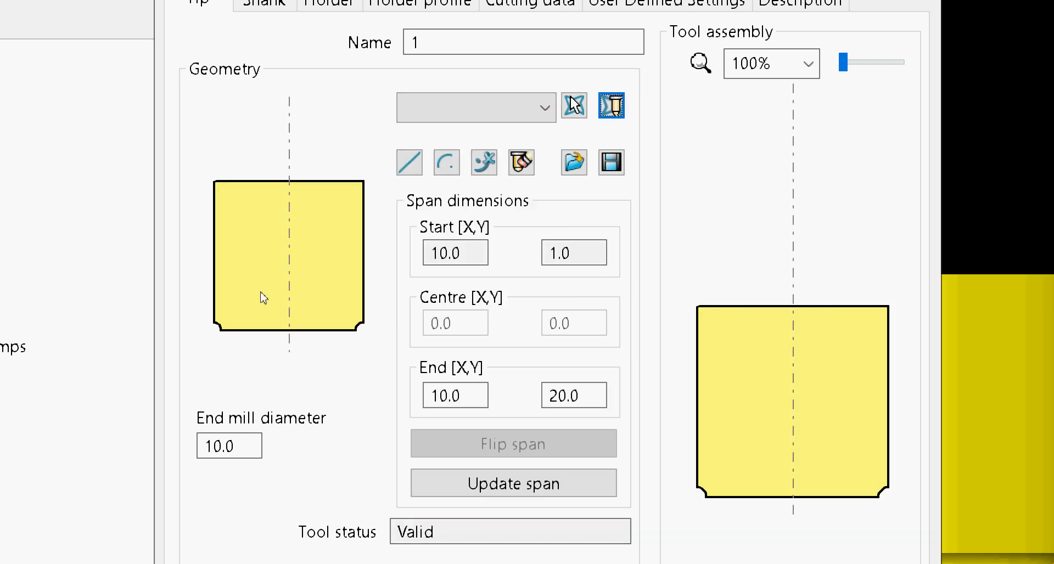
Set the routing tool's end mill diameter to 8 and add a shank component.
key("Tab")
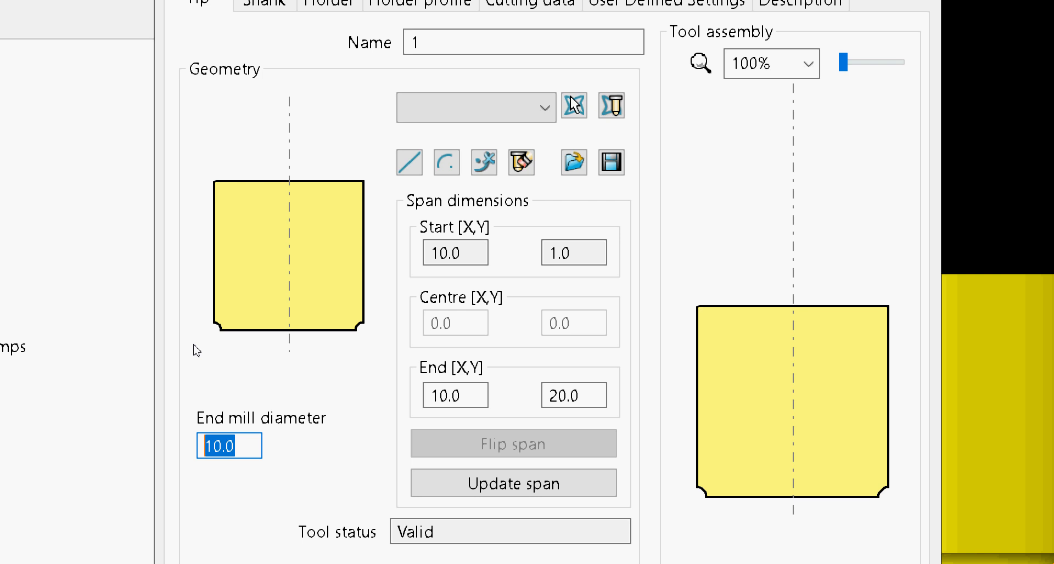
type("8")
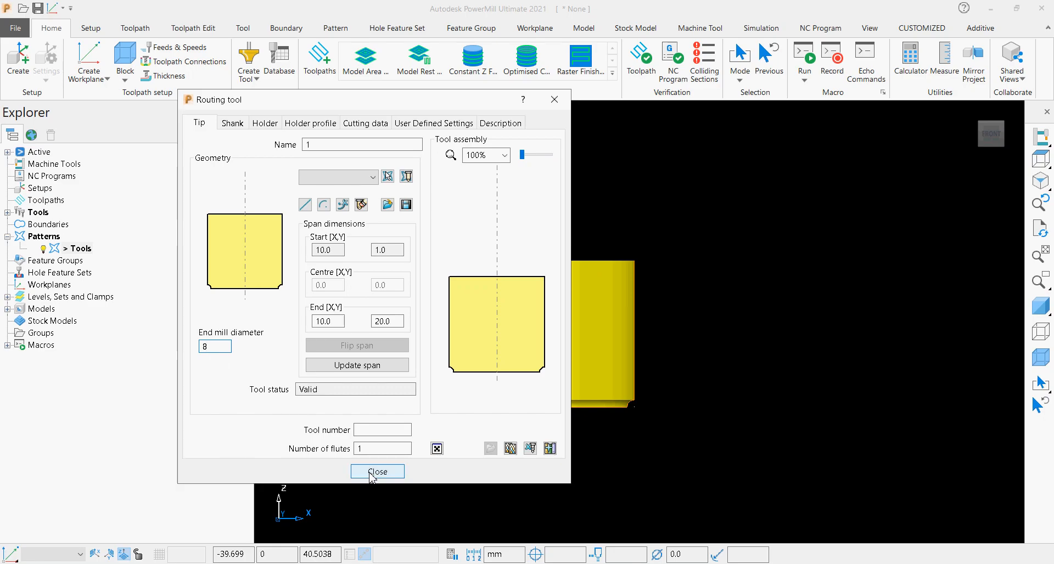
left_click(233, 123)
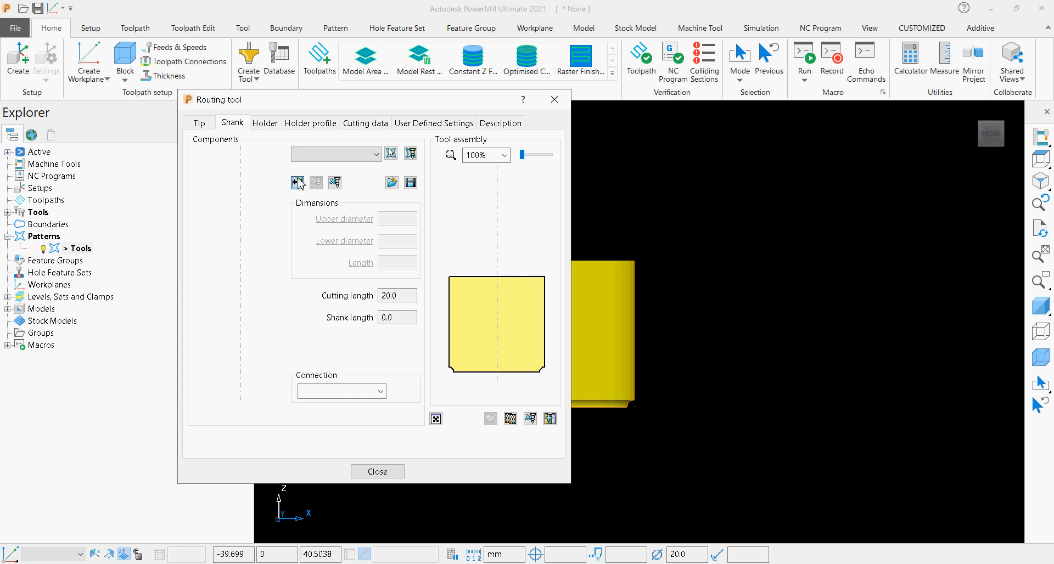
left_click(297, 183)
Find the HDR12 holder in the tool database, apply it to the routing tool, and close the holder search.
left_click(265, 123)
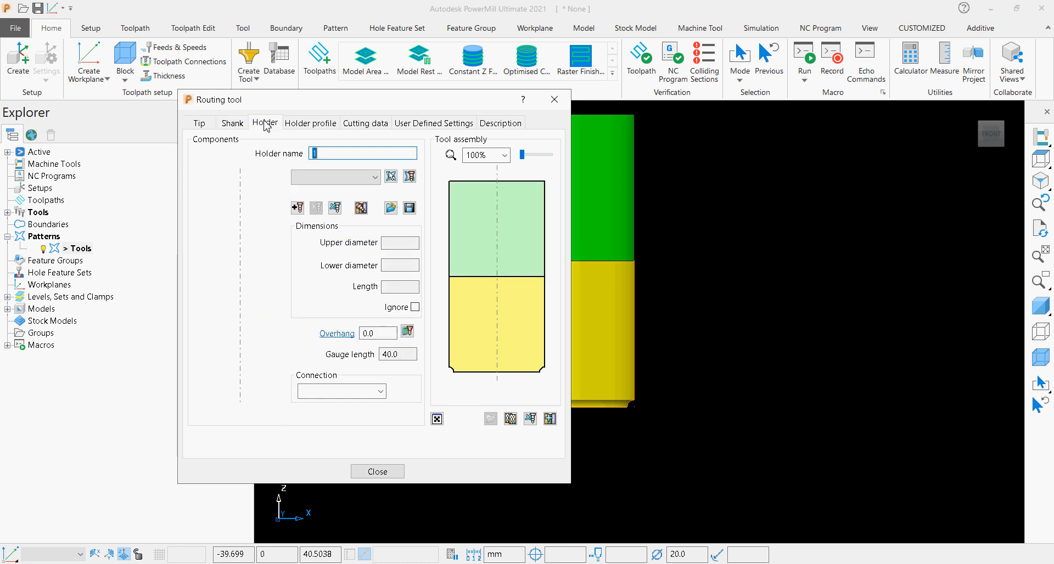
left_click(360, 212)
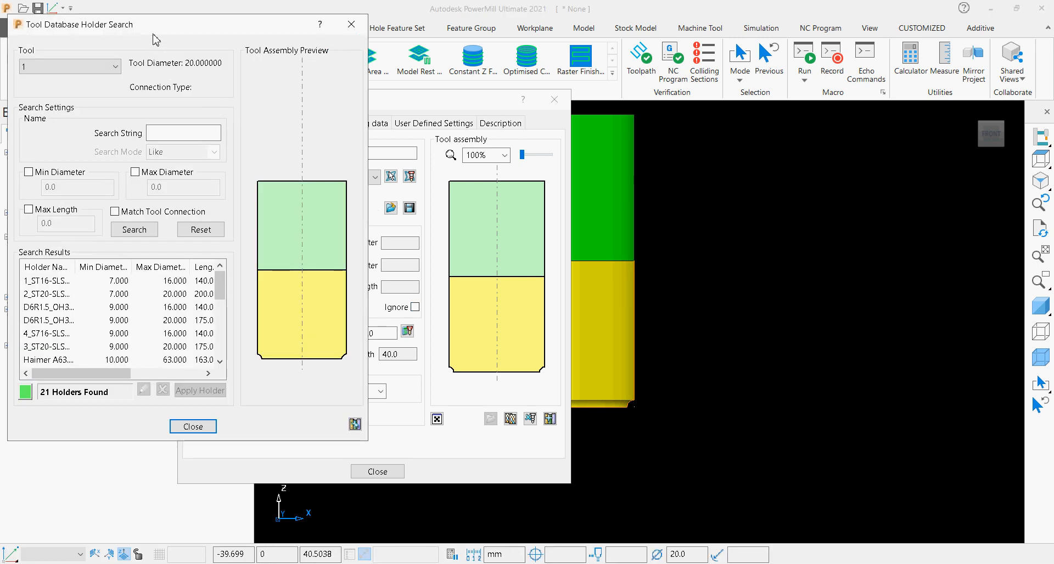
left_click_drag(153, 31, 271, 52)
left_click(240, 340)
scroll(239, 346, "down", 3)
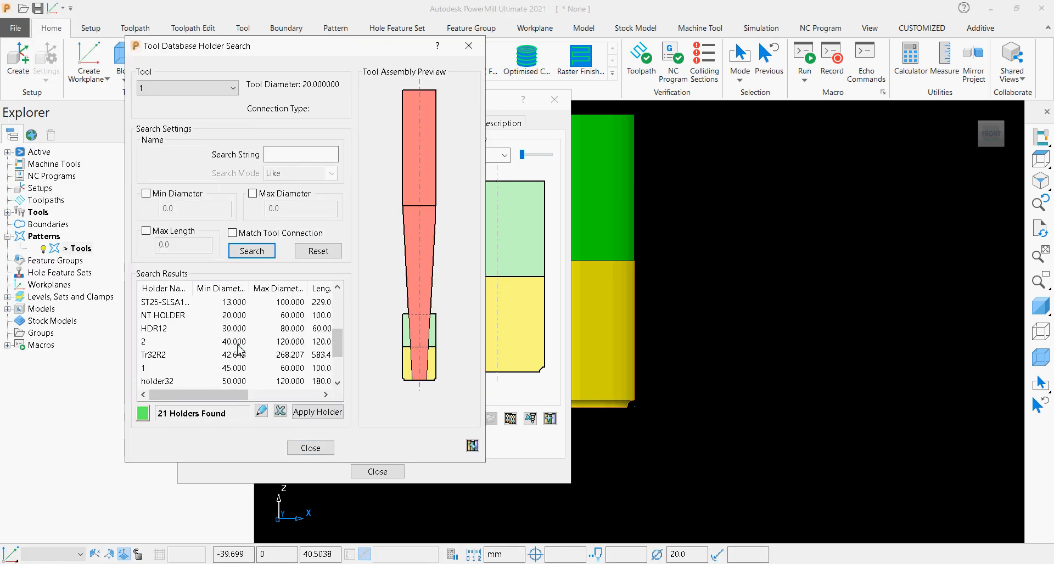
left_click(242, 316)
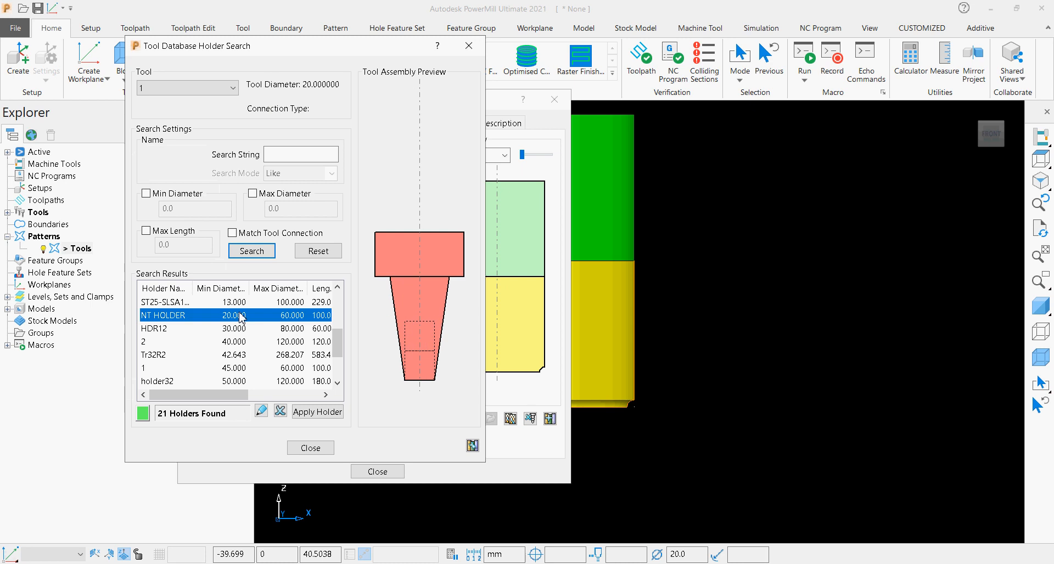
left_click(240, 333)
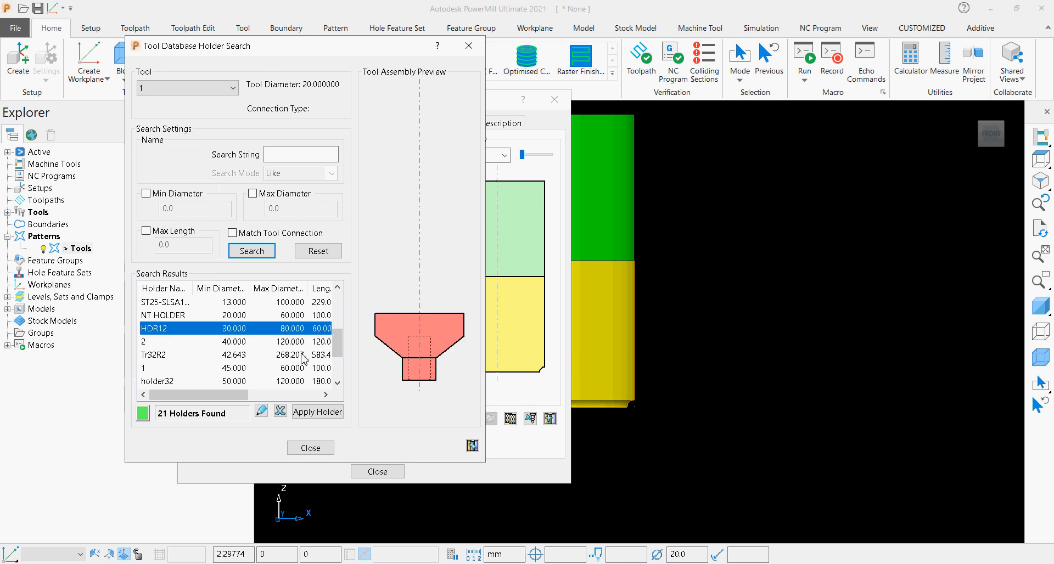
left_click(245, 315)
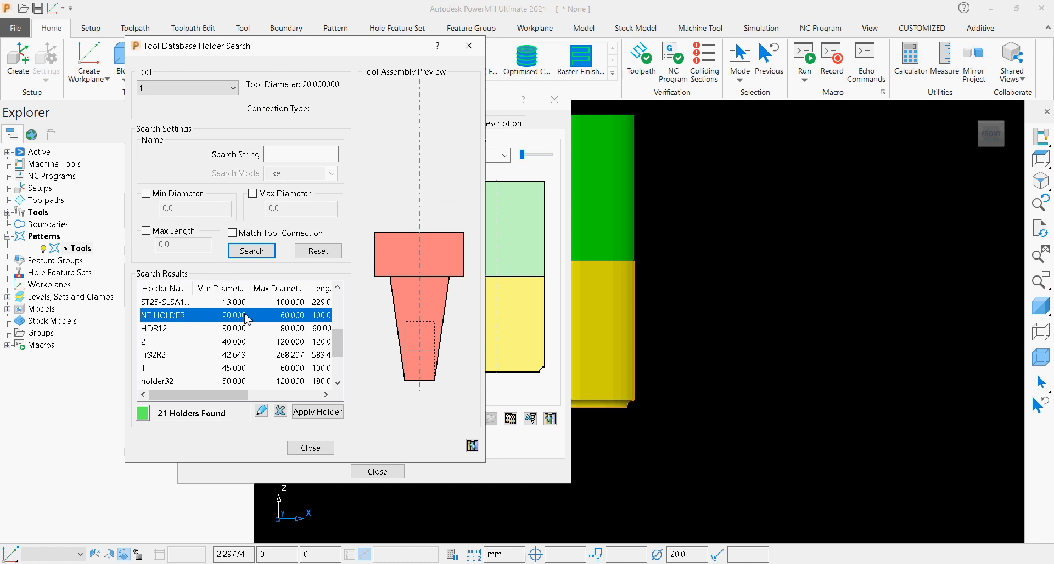
left_click(238, 330)
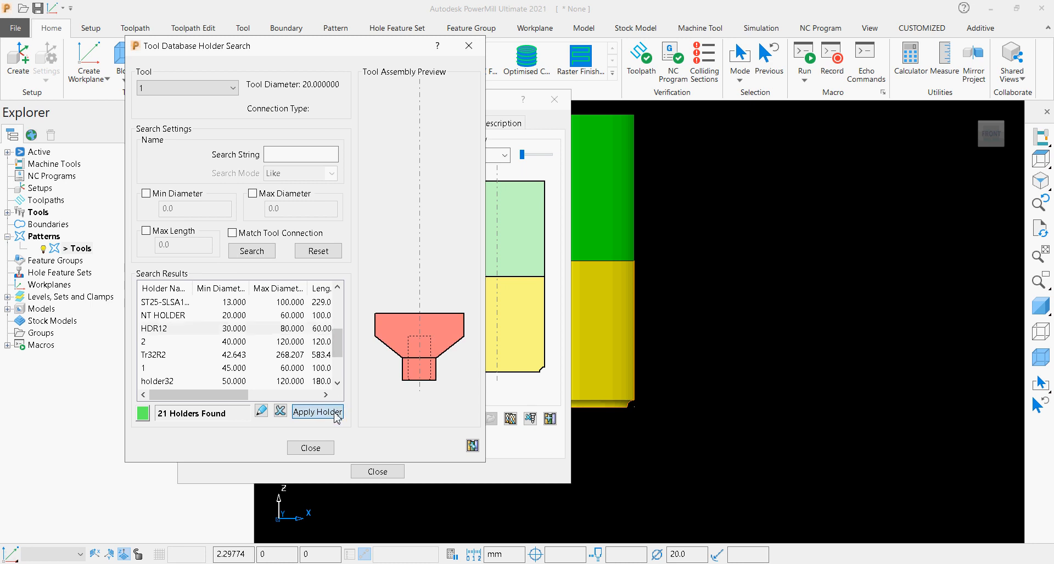
left_click(317, 412)
left_click(310, 448)
Set the holder overhang to 45 mm.
left_click(369, 333)
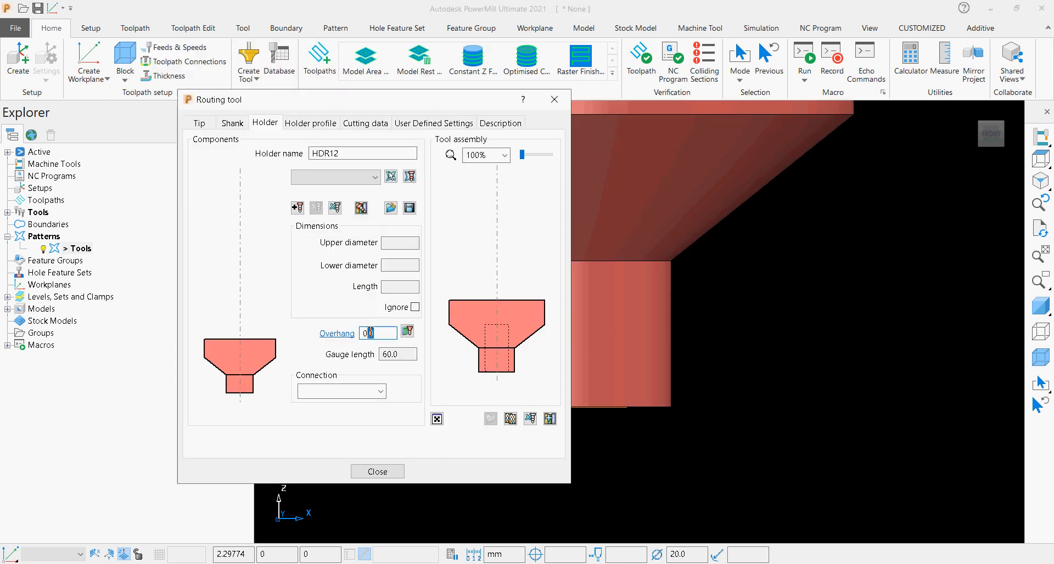
left_click_drag(362, 332, 363, 324)
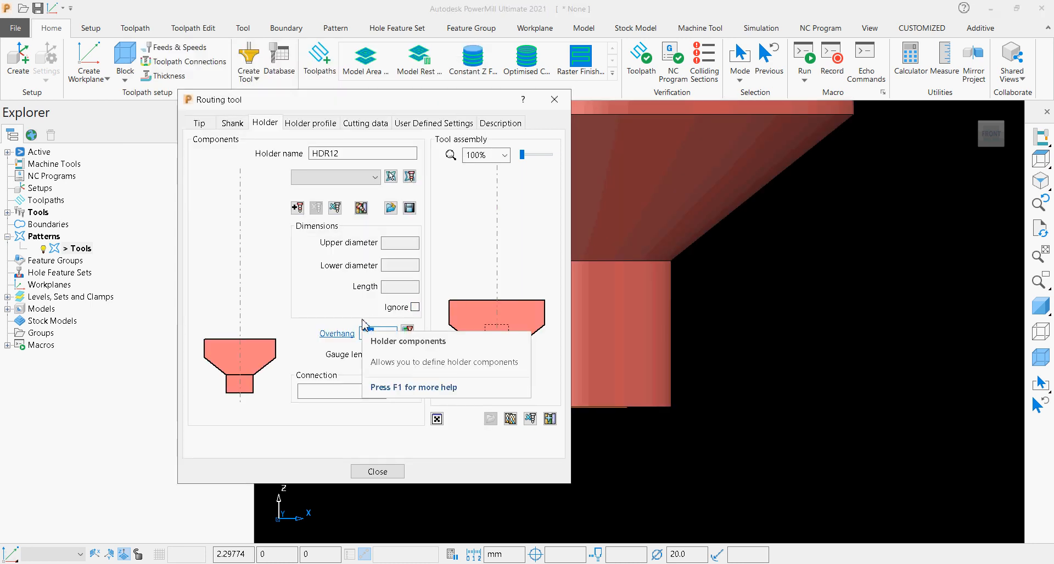
type("45")
key("Return")
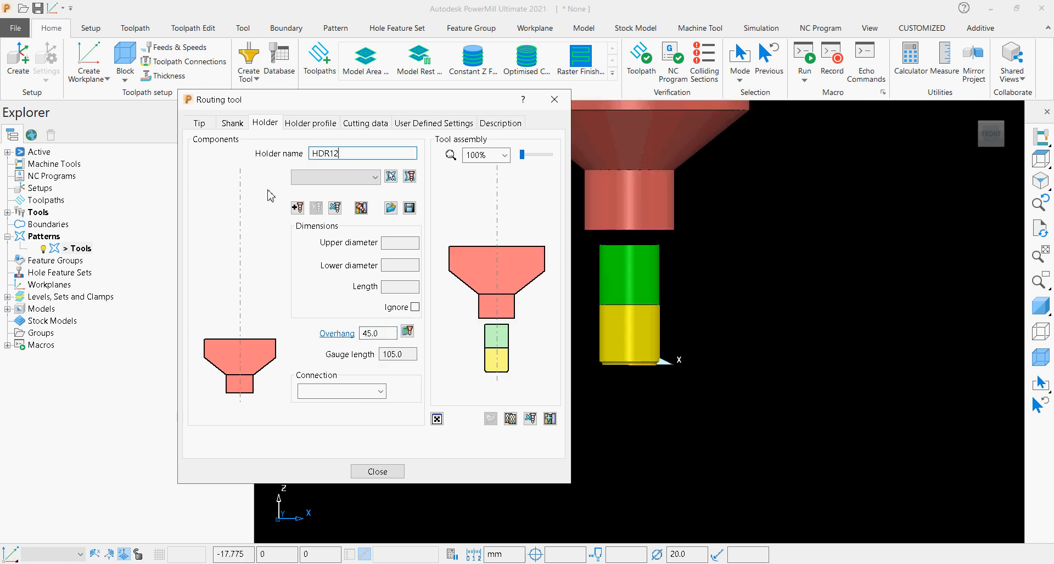
Set the shank component's length to 40 mm and close the routing tool definition.
left_click(230, 125)
left_click_drag(399, 262, 367, 255)
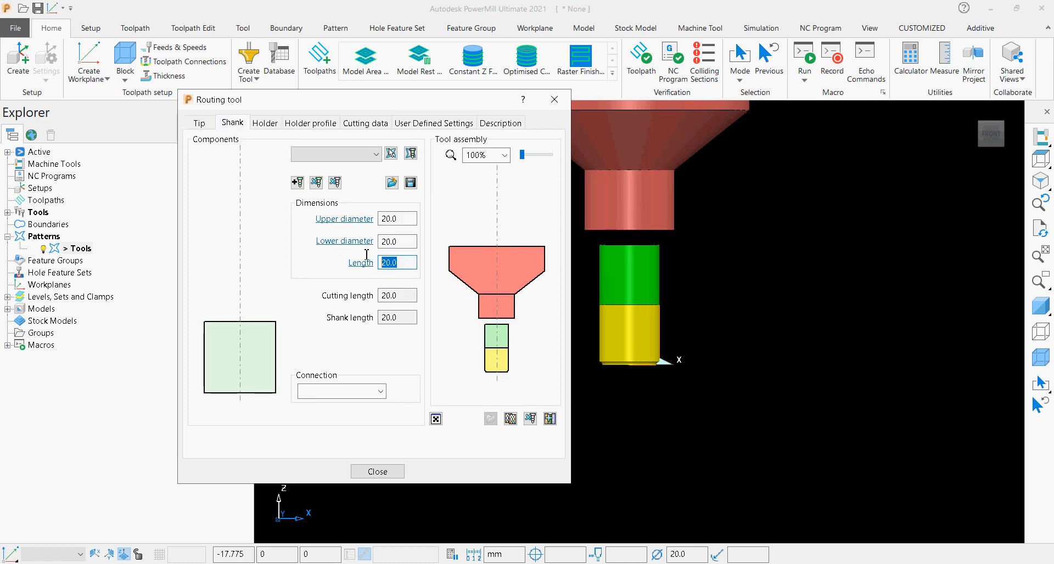
type("40")
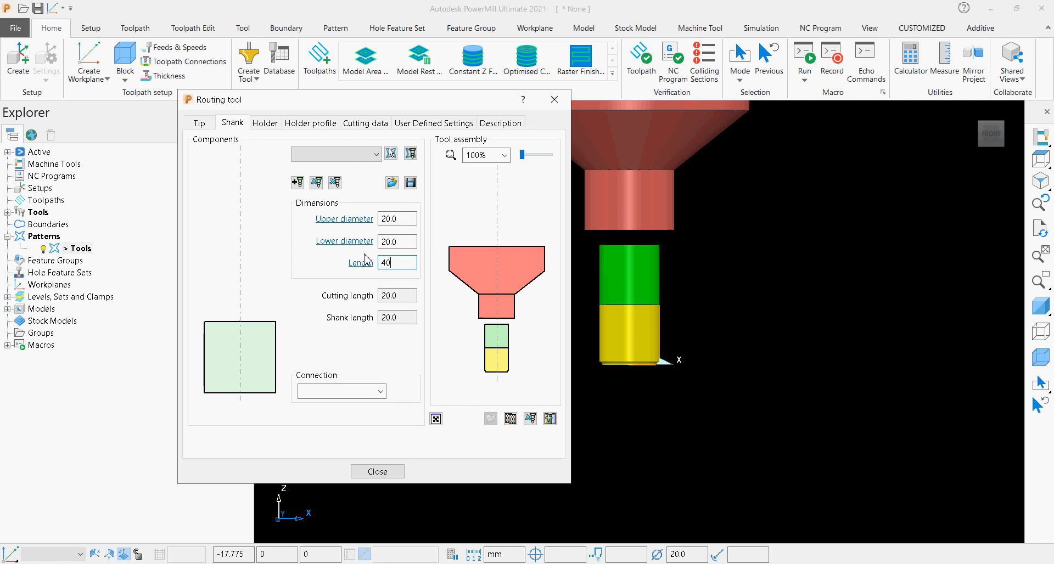
left_click(386, 473)
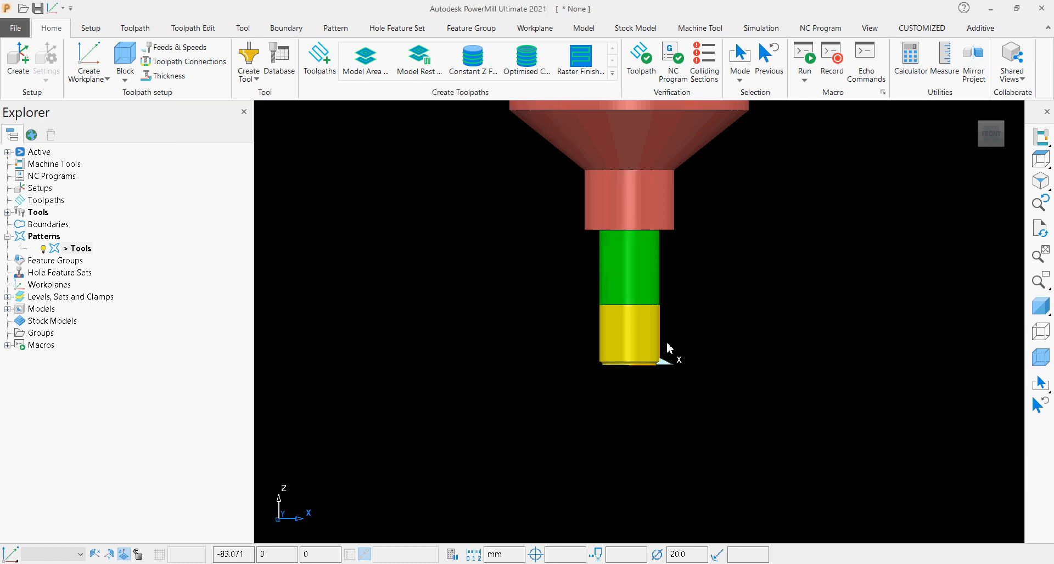
Toggle the model shading and examine the concave corner at the bottom edge of the tool tip.
left_click(1041, 311)
left_click(1040, 311)
scroll(683, 340, "up", 10)
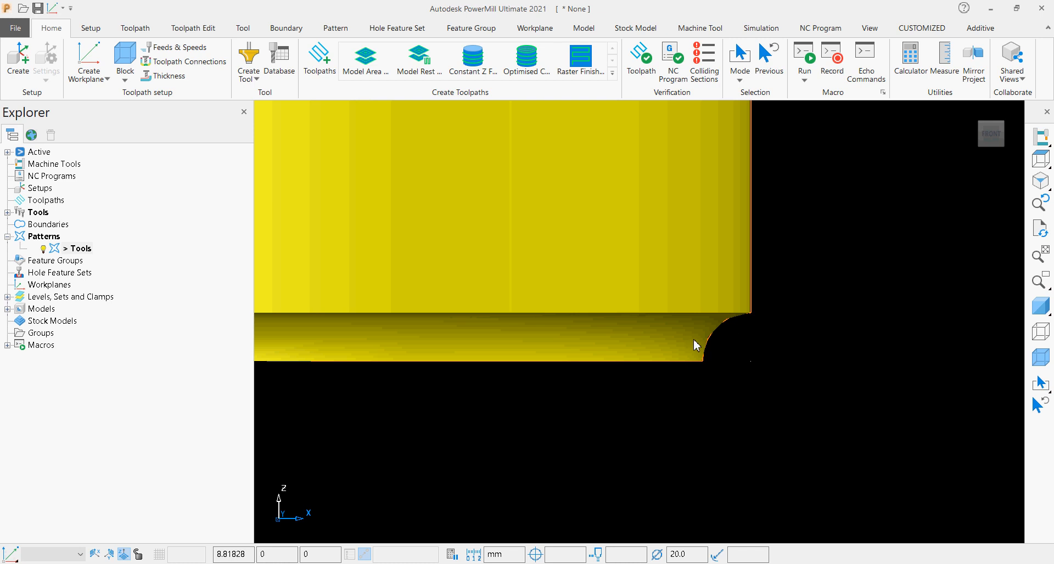
scroll(696, 345, "down", 6)
scroll(698, 340, "up", 4)
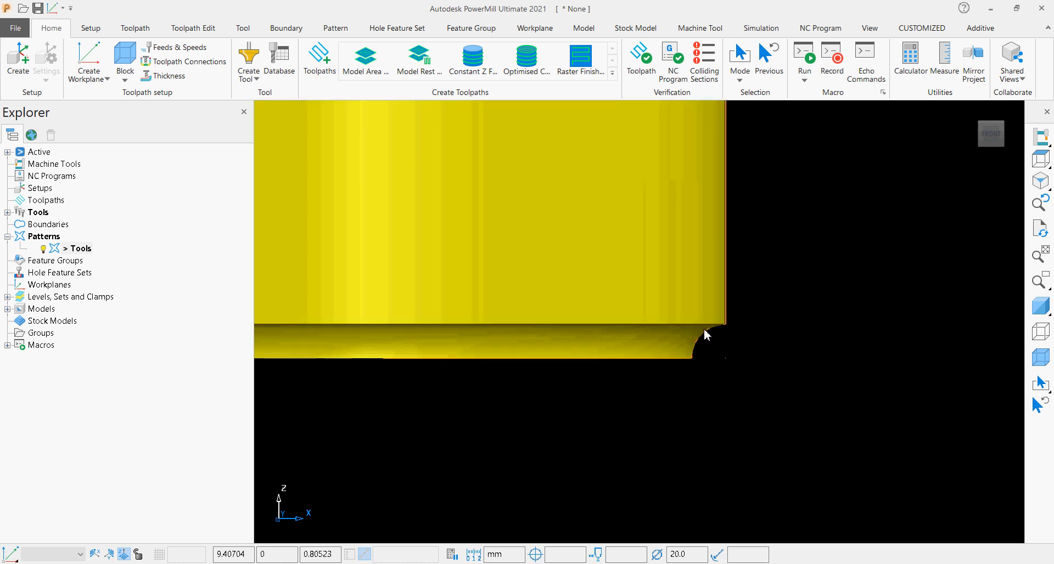
Calculate the safe area's rapid and plunge heights from the block and model, and accept the toolpath connections.
scroll(675, 357, "down", 2)
scroll(664, 360, "down", 3)
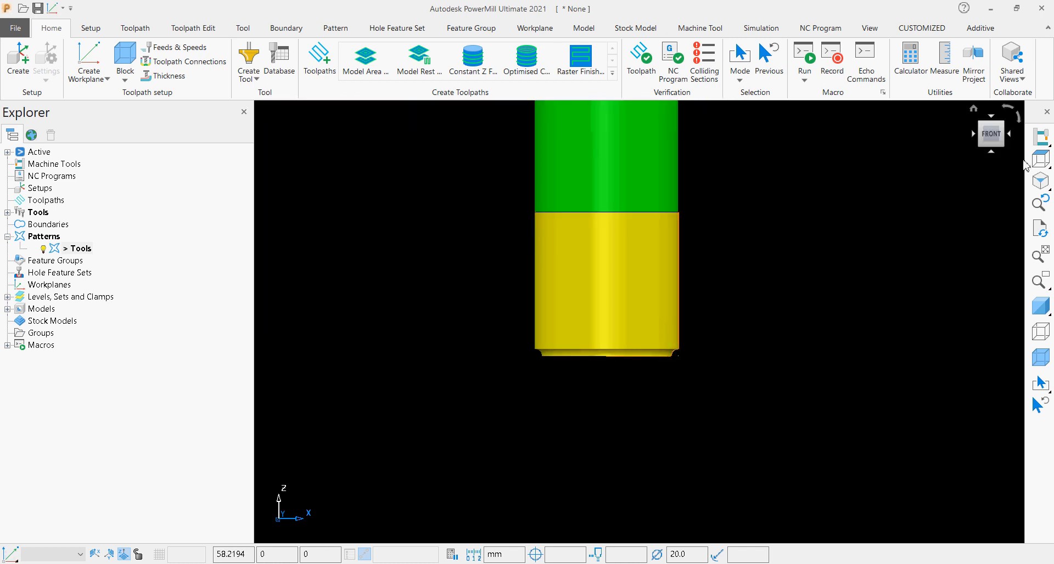
left_click(981, 125)
scroll(807, 400, "down", 3)
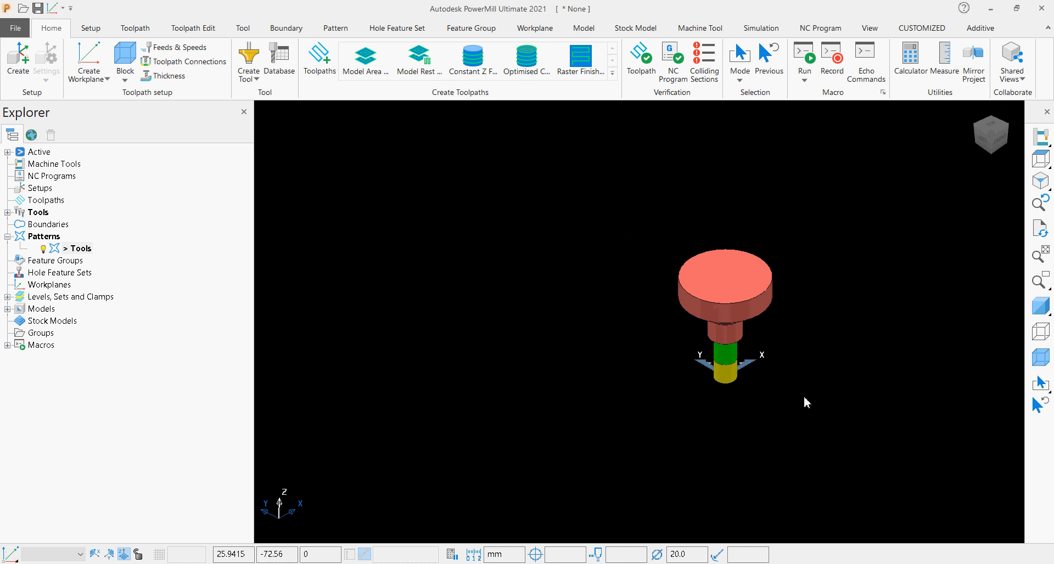
scroll(741, 418, "up", 4)
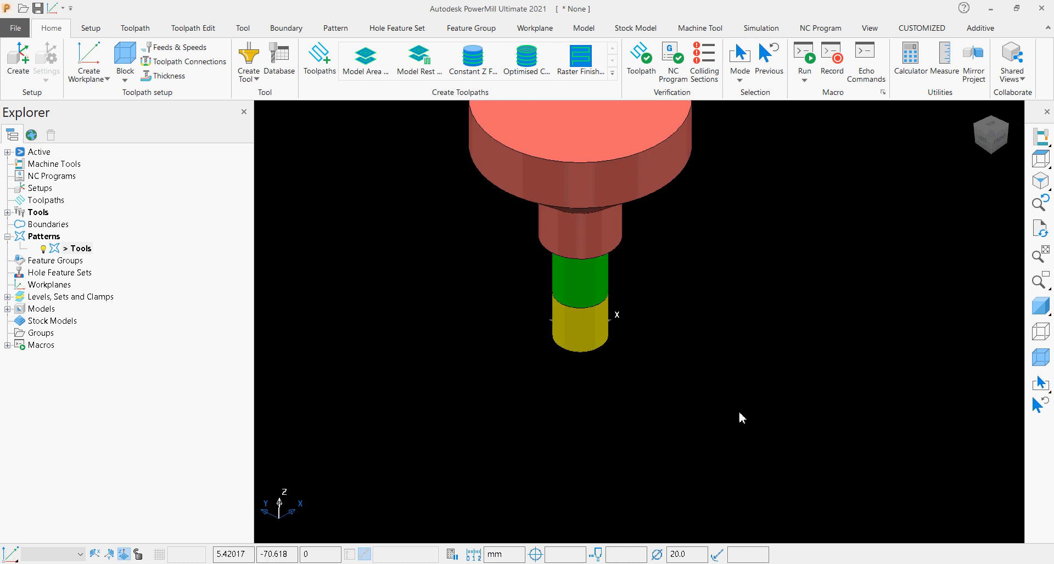
left_click(91, 31)
left_click(55, 30)
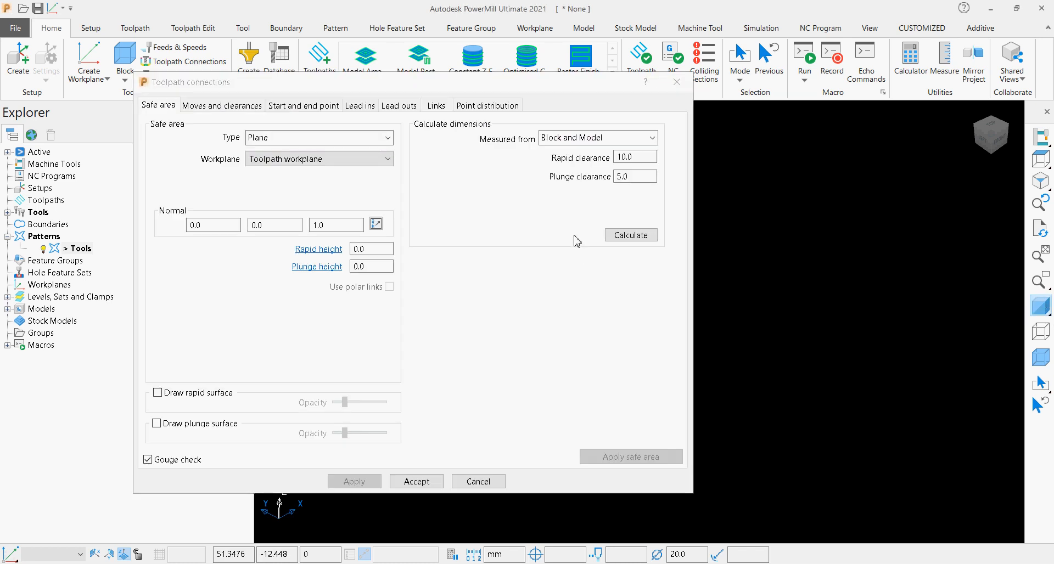
left_click(630, 237)
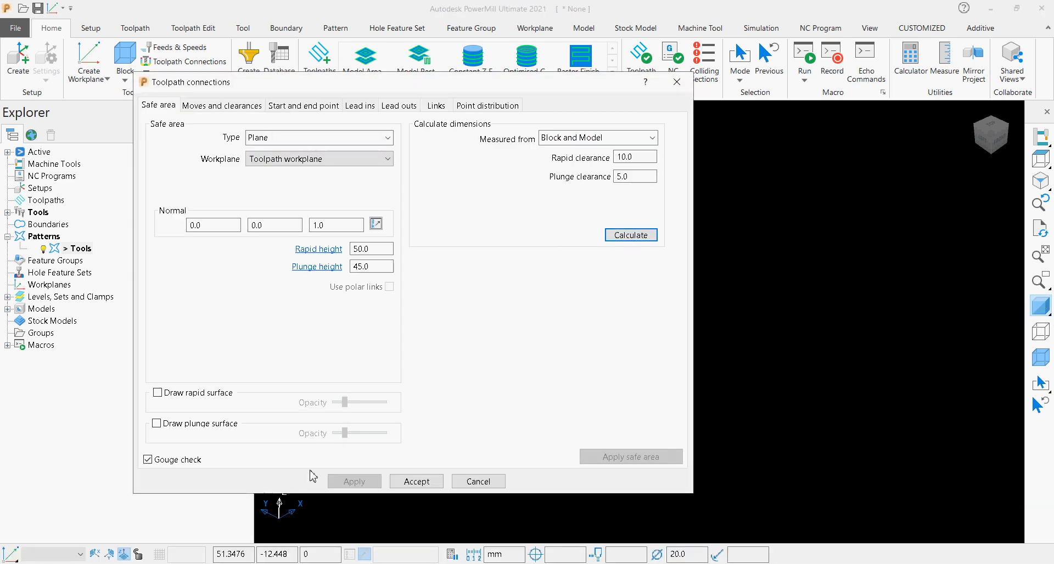
left_click(392, 486)
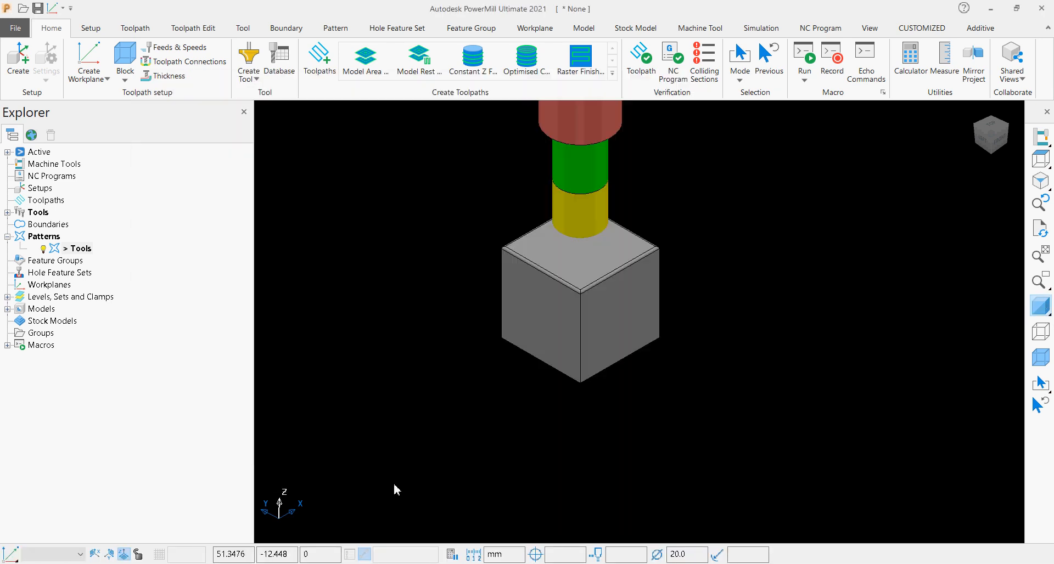
Examine the routing tool assembly above the block from the front and isometric directions, comparing the tool's size with the rounded top edges.
left_click(997, 143)
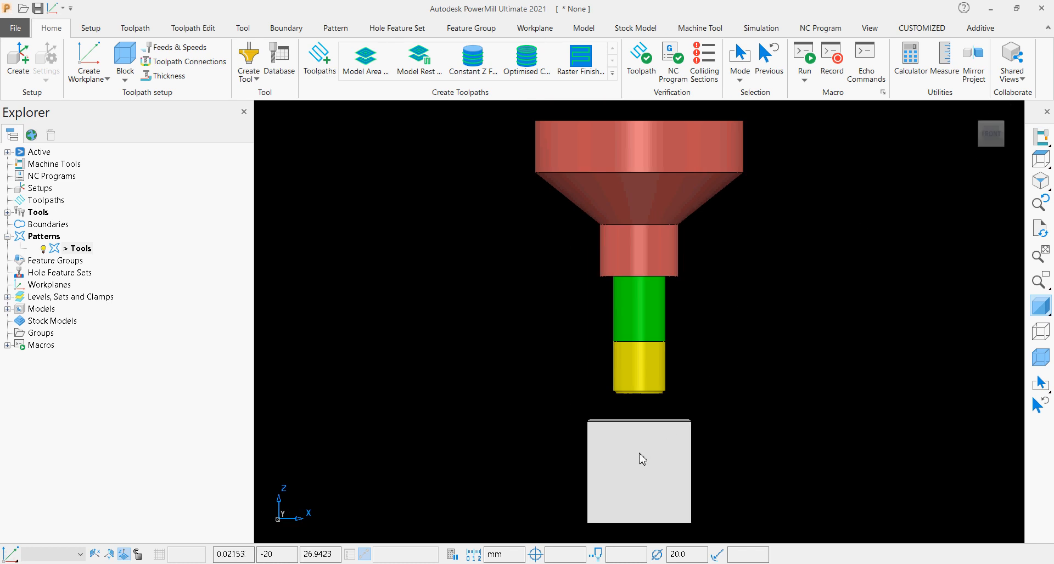
scroll(639, 451, "down", 1)
scroll(639, 451, "down", 3)
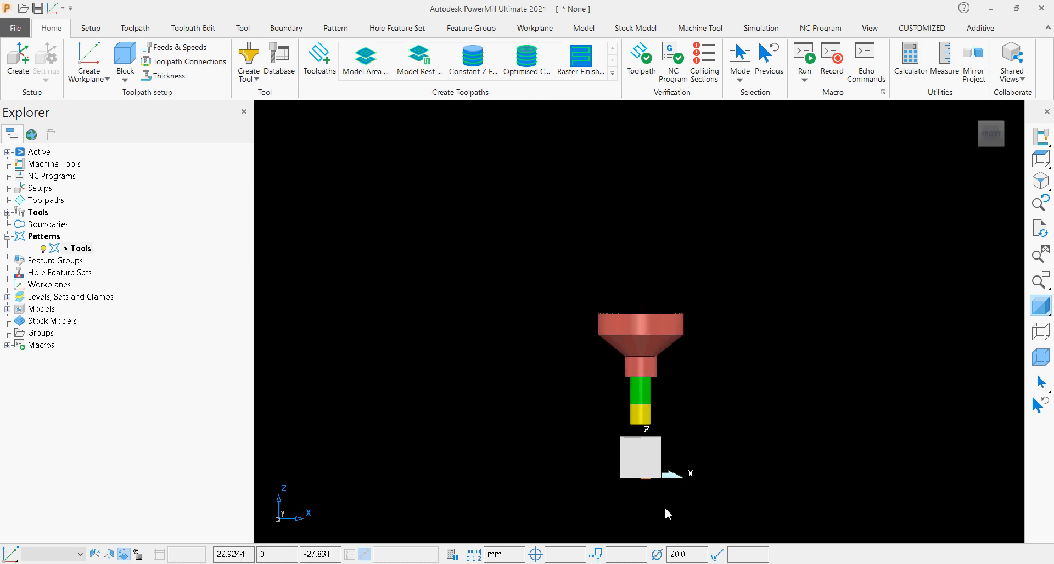
scroll(664, 508, "up", 4)
middle_click_drag(613, 391, 675, 383, "shift")
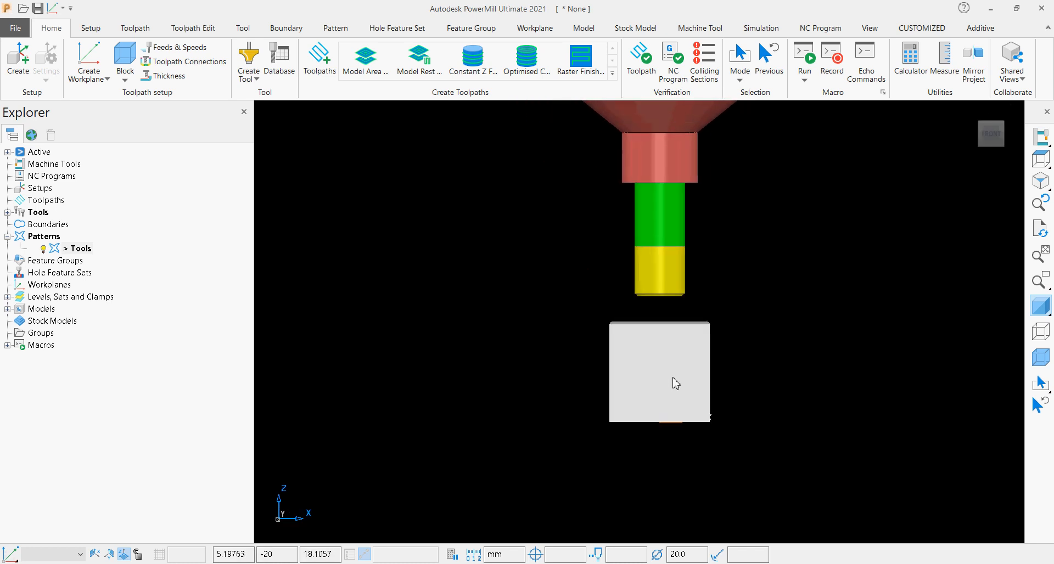
scroll(673, 381, "down", 3)
scroll(687, 390, "up", 2)
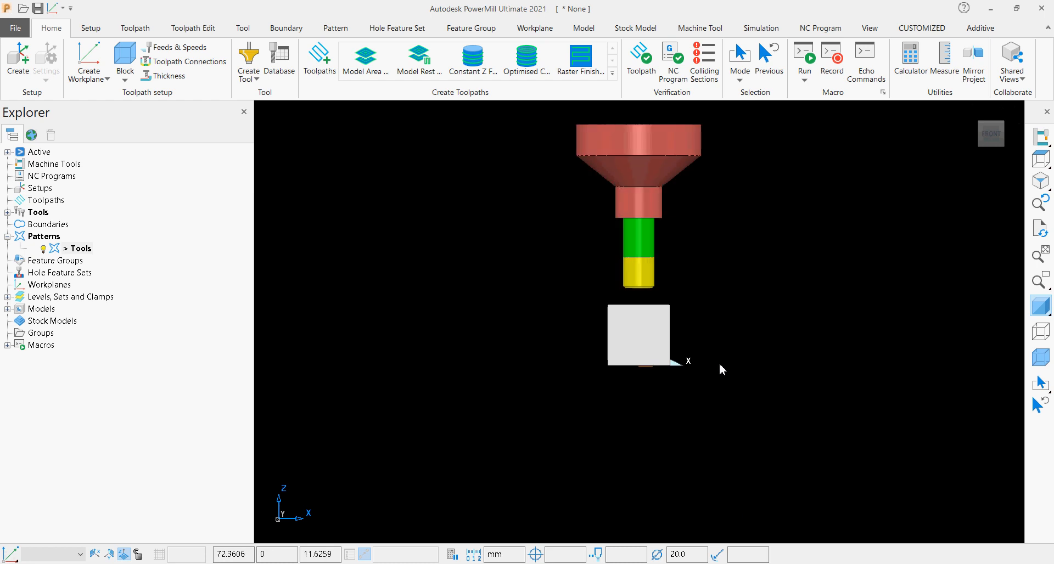
left_click(979, 125)
scroll(655, 473, "up", 4)
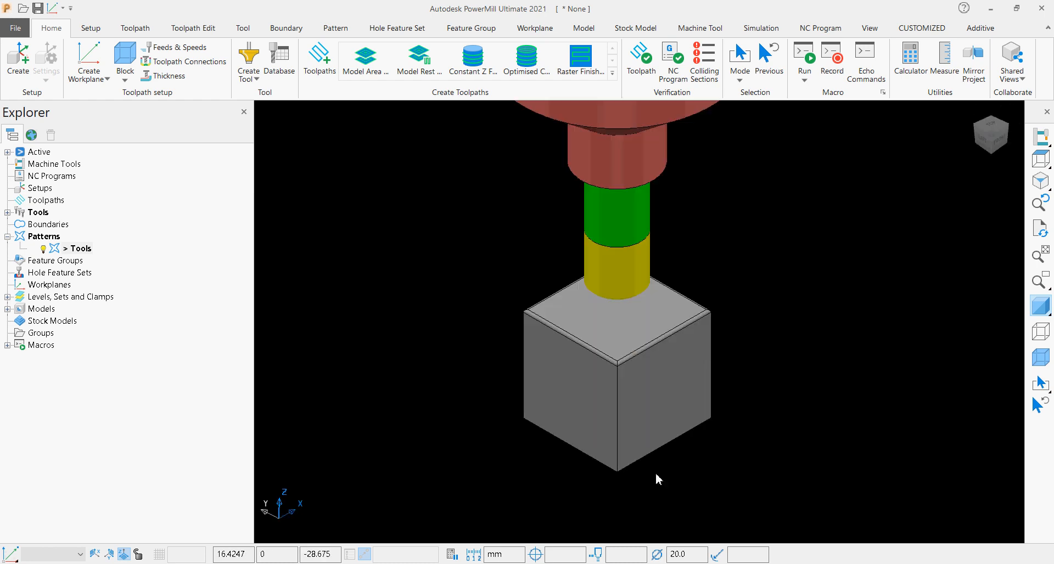
scroll(649, 479, "up", 2)
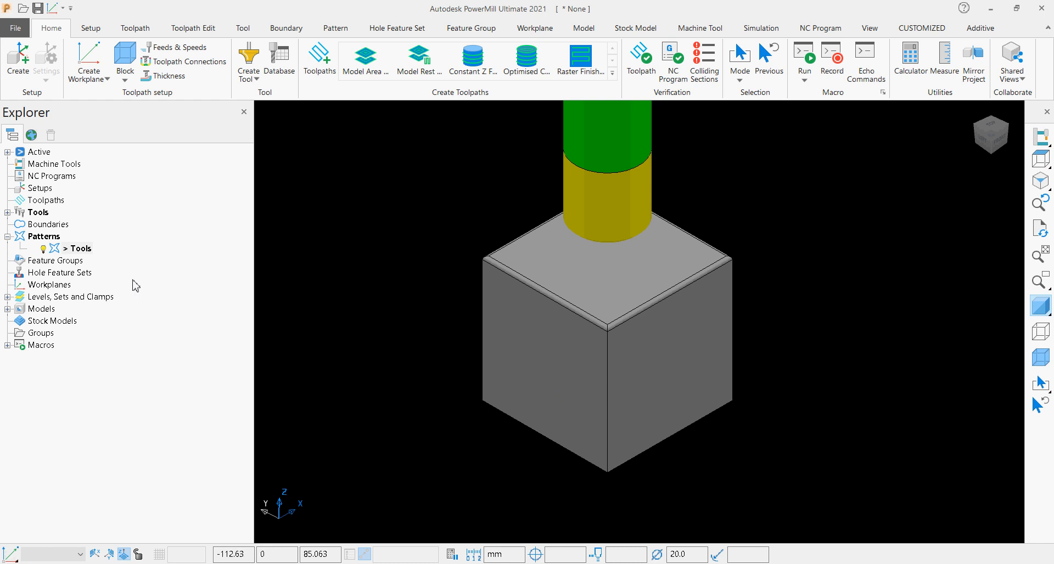
Duplicate the Tools pattern, activate the copy and open it in the Curve Editor.
left_click(7, 213)
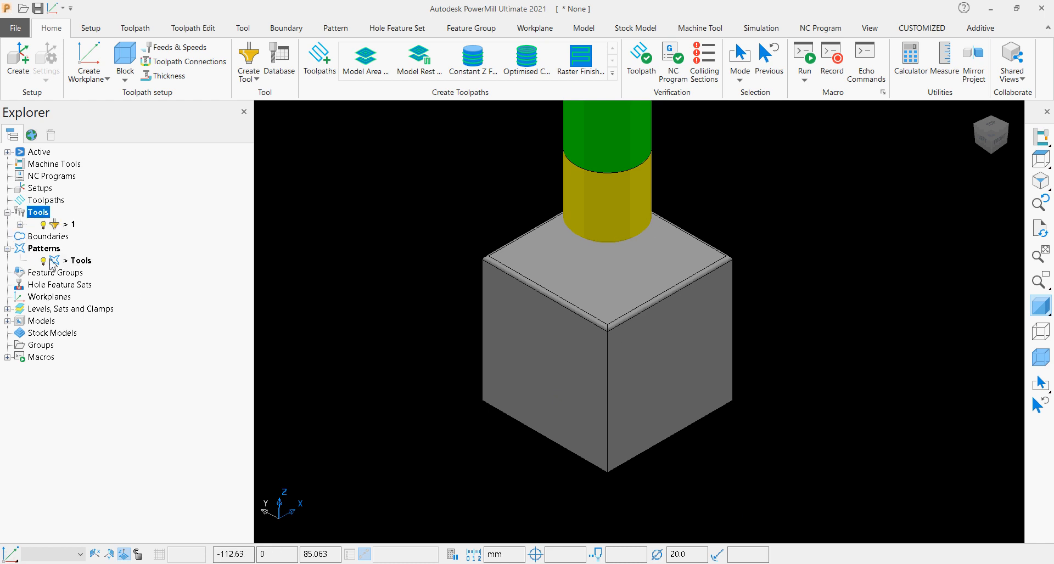
left_click_drag(56, 264, 51, 253)
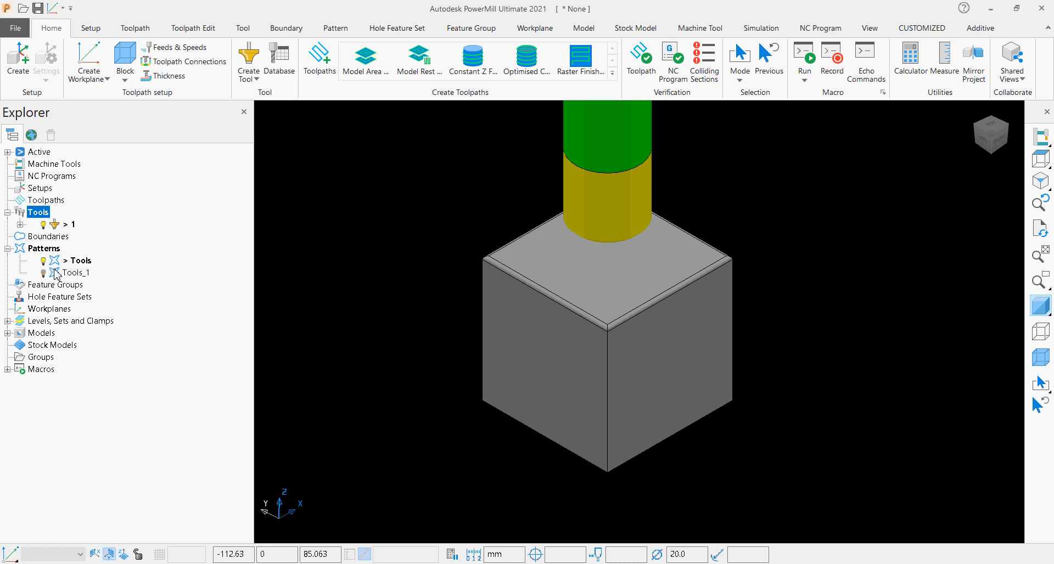
double_click(56, 272)
right_click(55, 274)
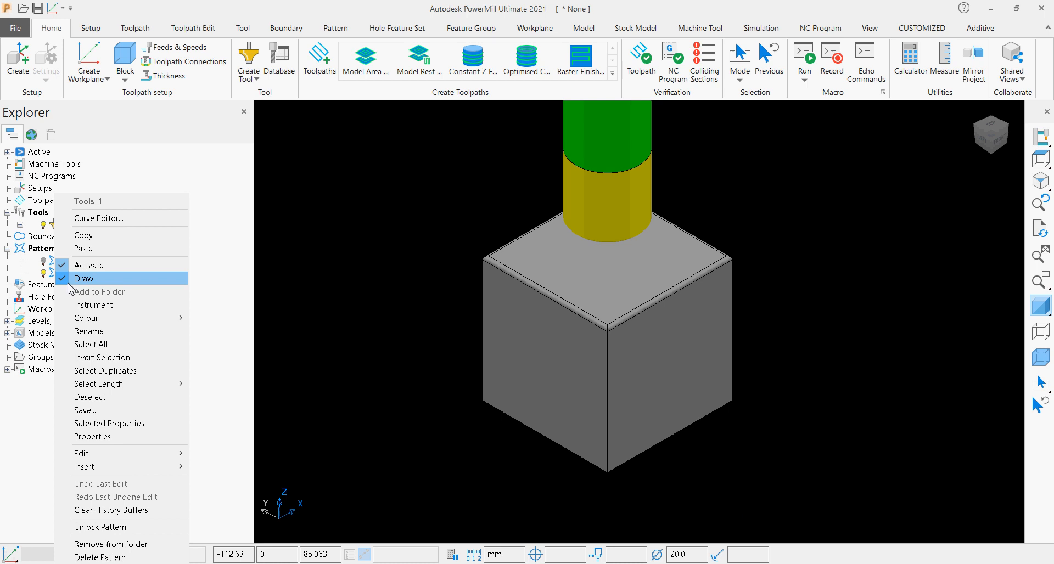
left_click(132, 219)
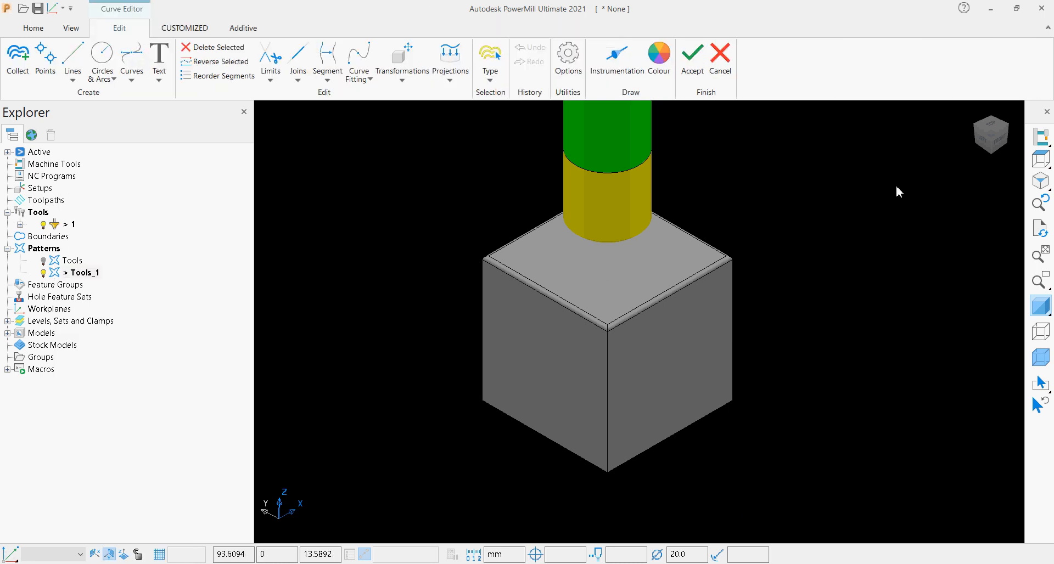
Hide the shaded model and draw a vertical line about 6.25 mm long upward from the workplane origin at the profile's start.
left_click(1043, 309)
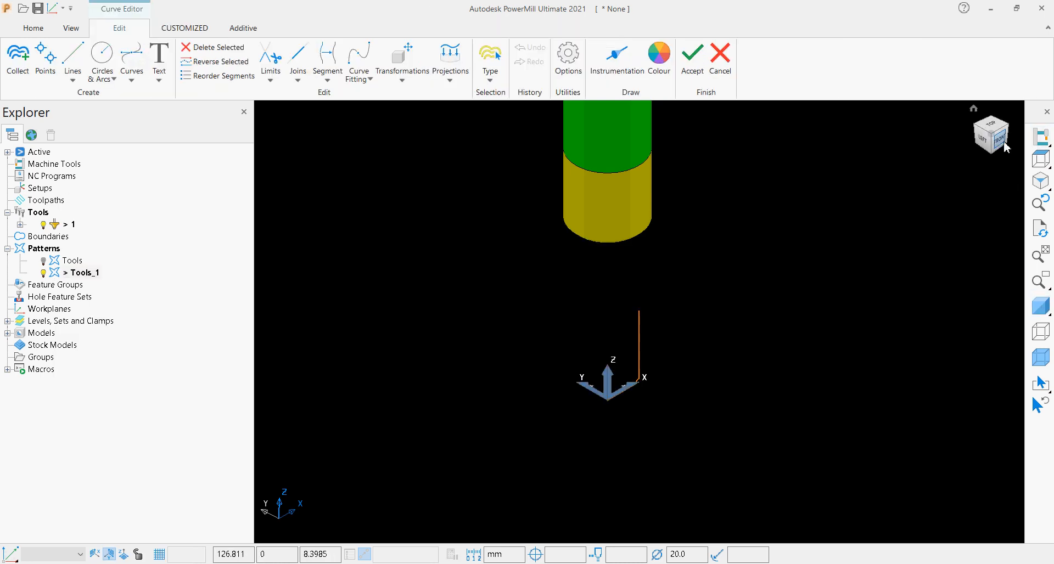
left_click(1003, 142)
scroll(760, 408, "down", 3)
scroll(671, 446, "up", 5)
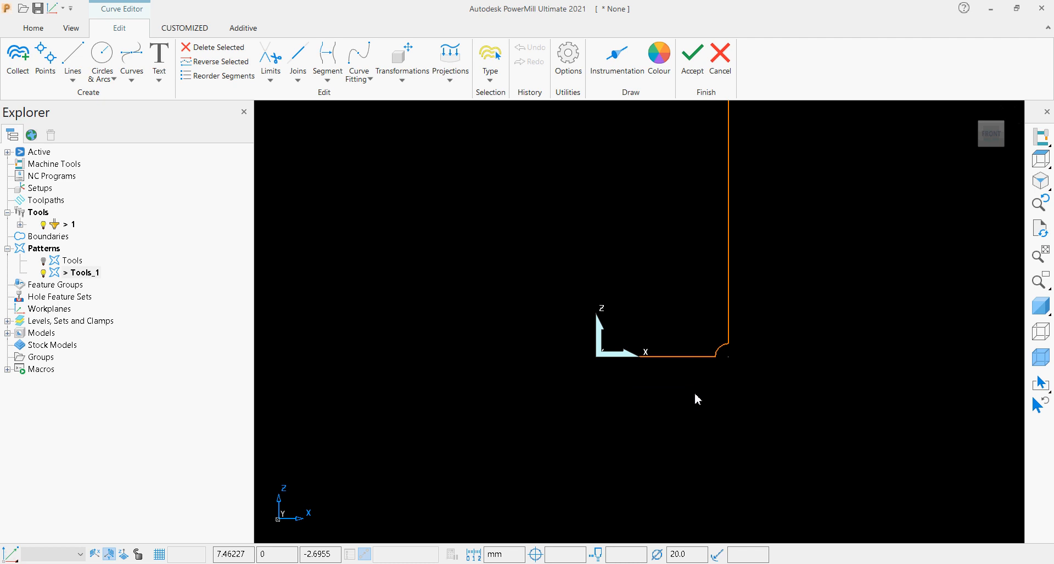
left_click(691, 358)
scroll(692, 360, "up", 4)
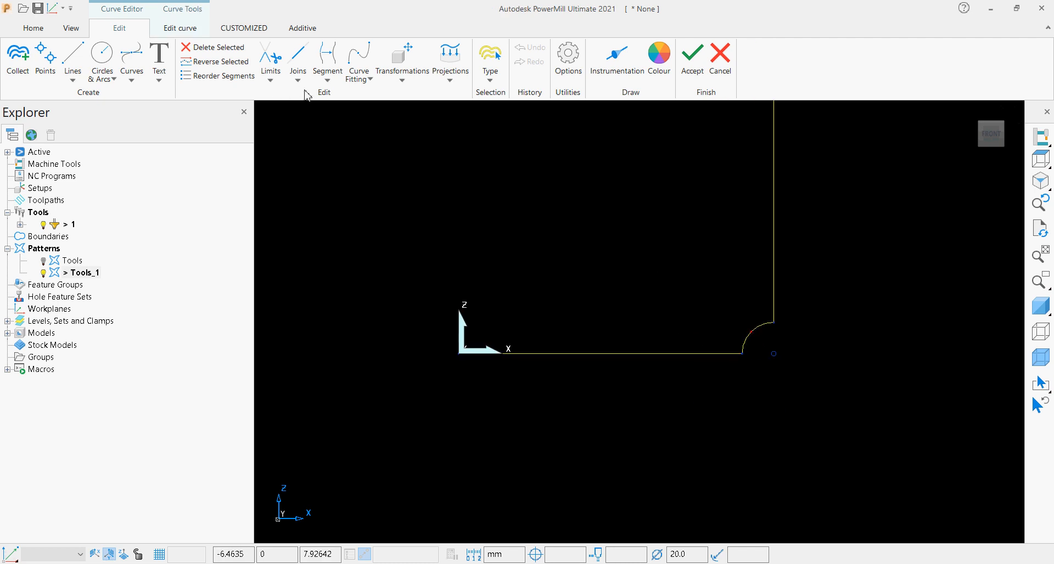
left_click(73, 79)
left_click(80, 140)
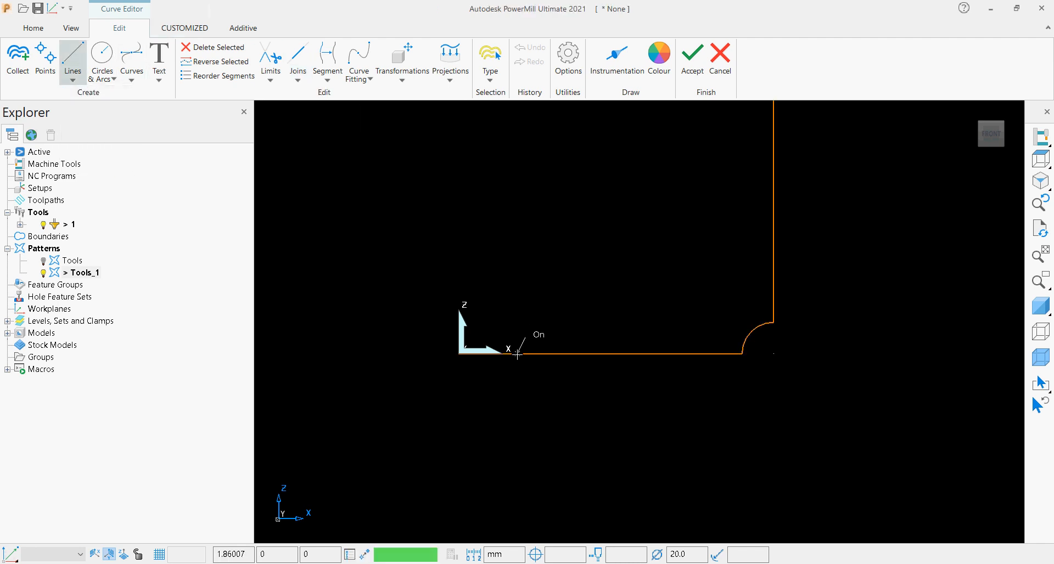
left_click(461, 354)
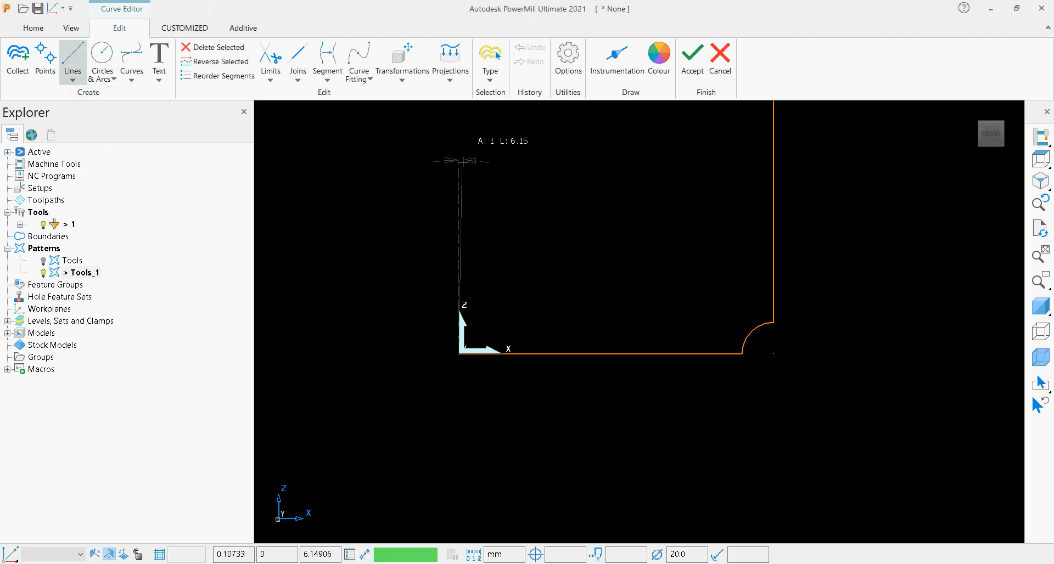
left_click(461, 159)
key("Escape")
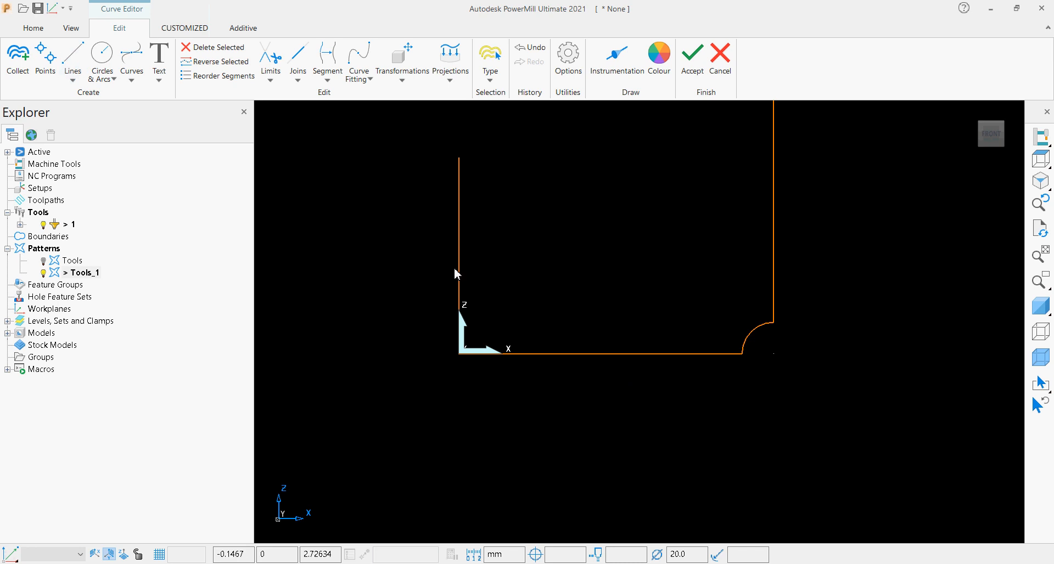
Move the vertical line 5 mm along X onto the profile's bottom edge.
left_click(458, 254)
left_click_drag(539, 273, 636, 354)
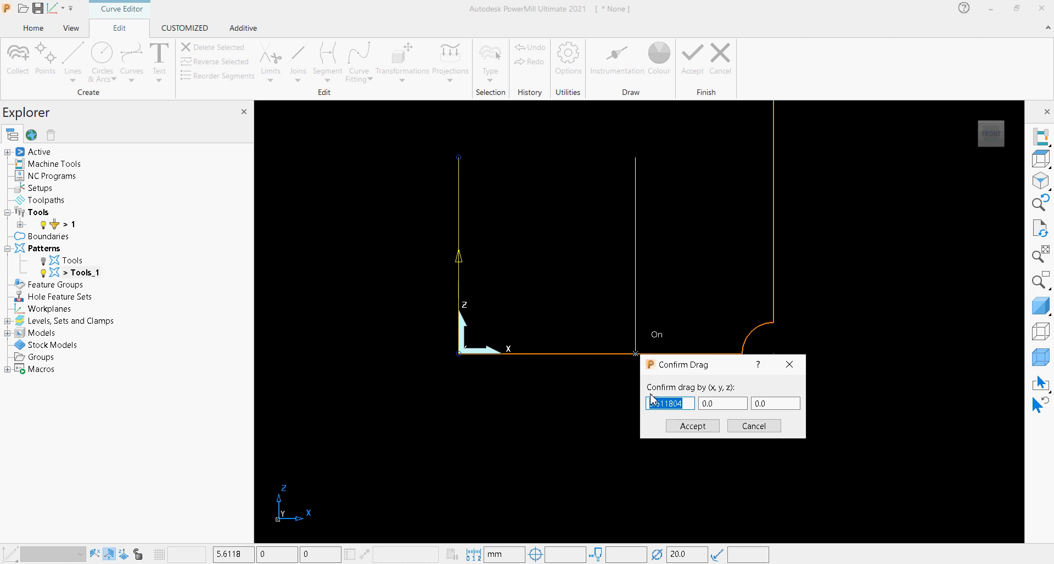
type("5")
left_click(736, 405)
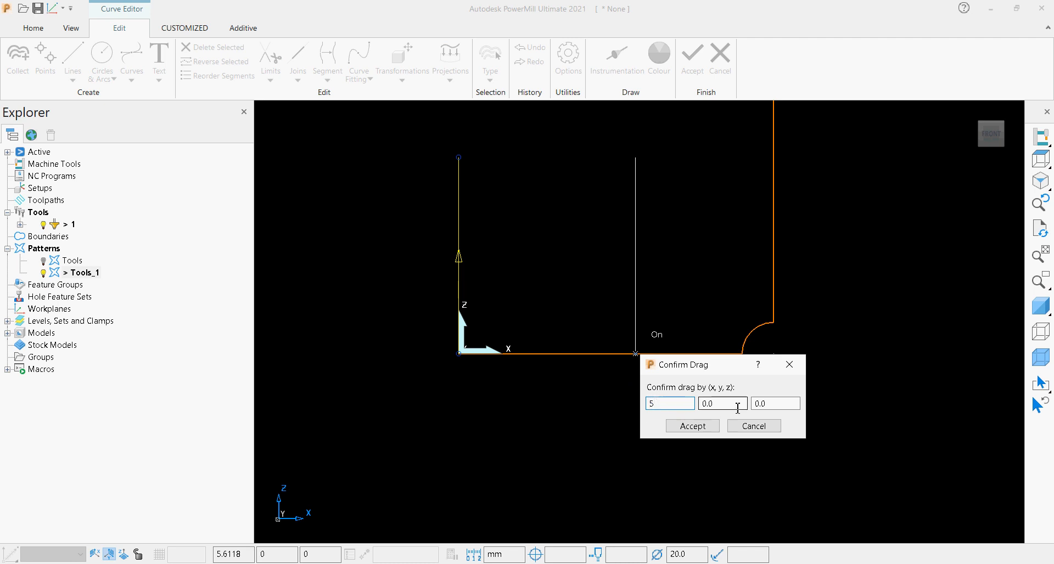
left_click(705, 427)
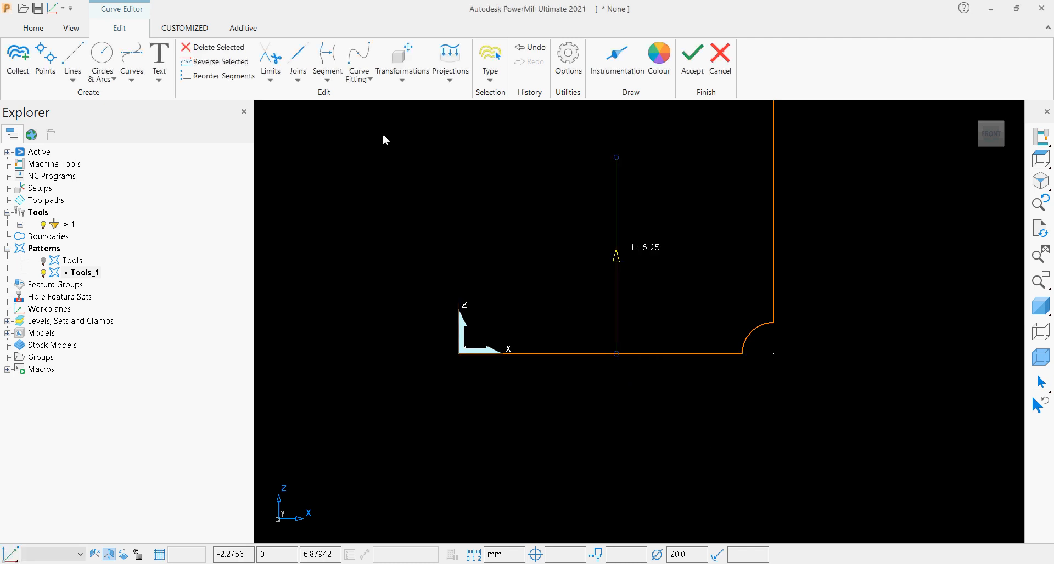
Cut the profile's bottom edge where the vertical line meets it, using Limit cut.
left_click(301, 87)
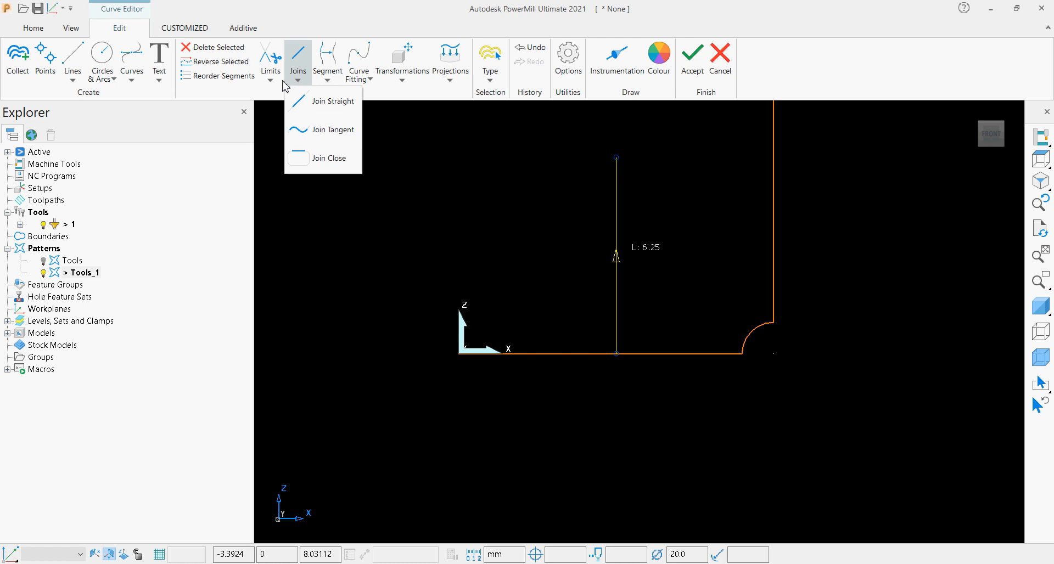
left_click(283, 82)
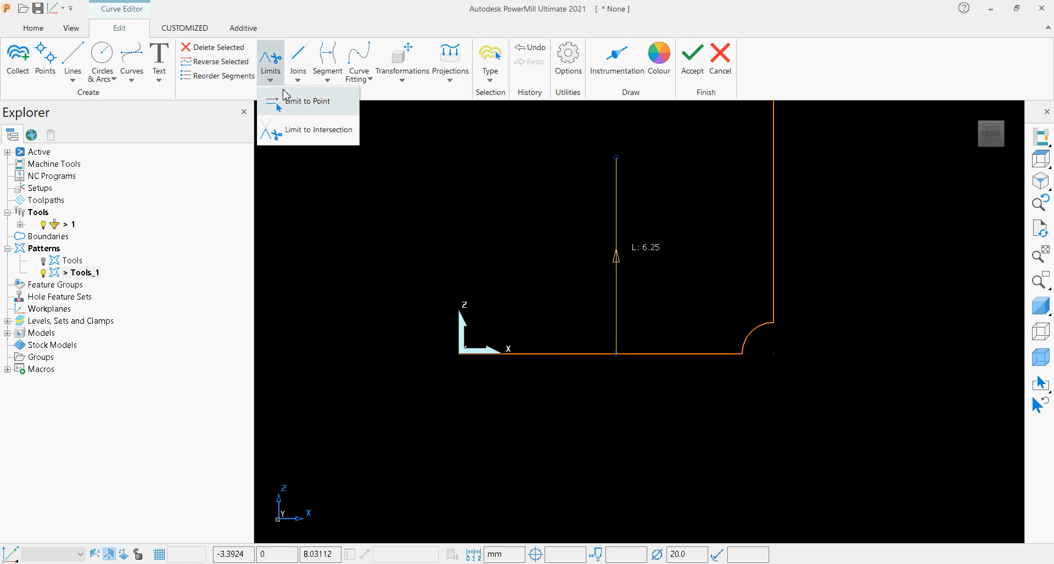
left_click(328, 82)
left_click(342, 100)
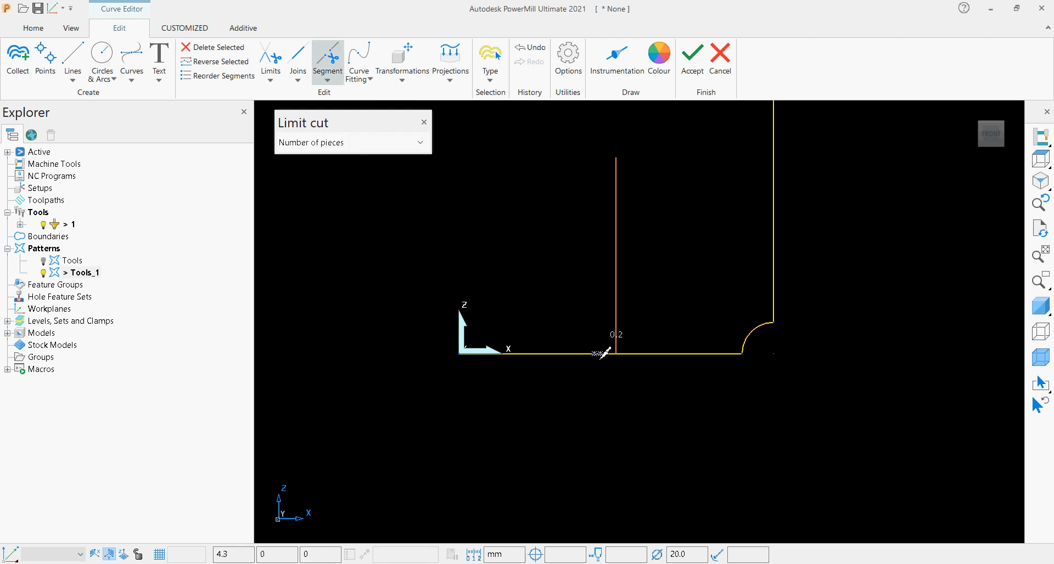
left_click(617, 355)
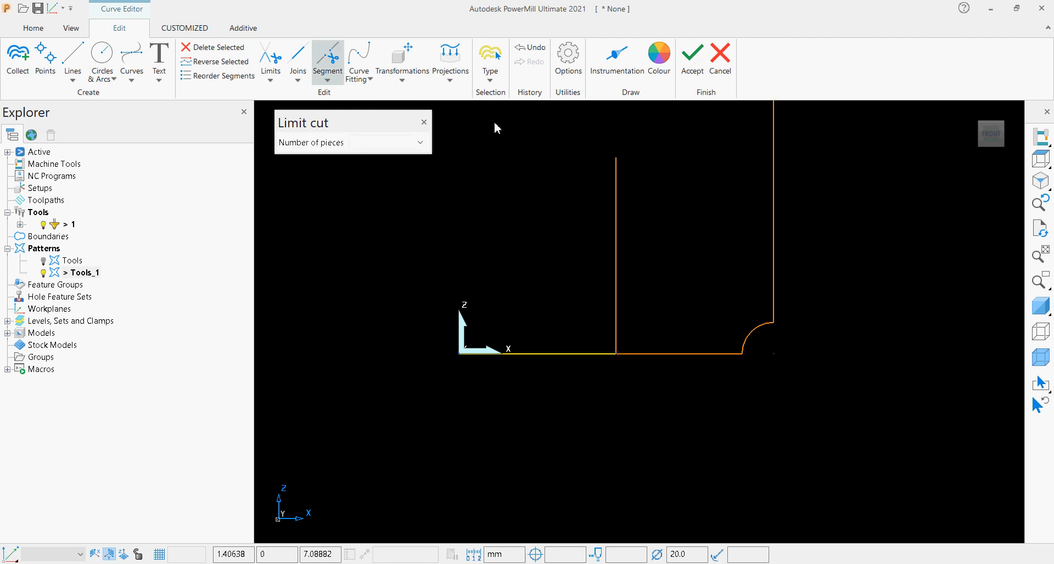
left_click(425, 123)
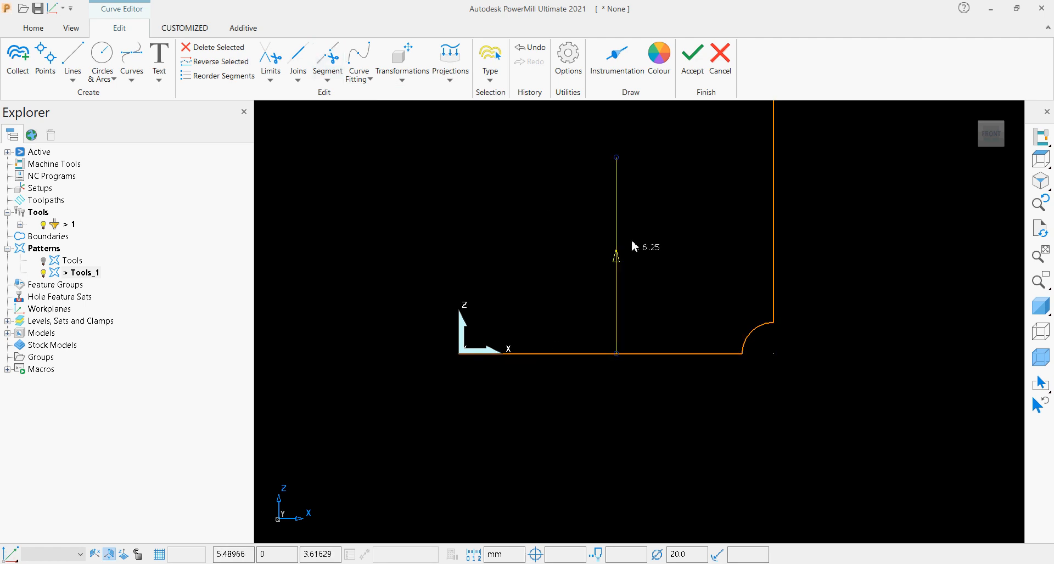
Delete the vertical construction line and the bottom segment between the origin and the cut.
key("Delete")
left_click(543, 355)
key("Delete")
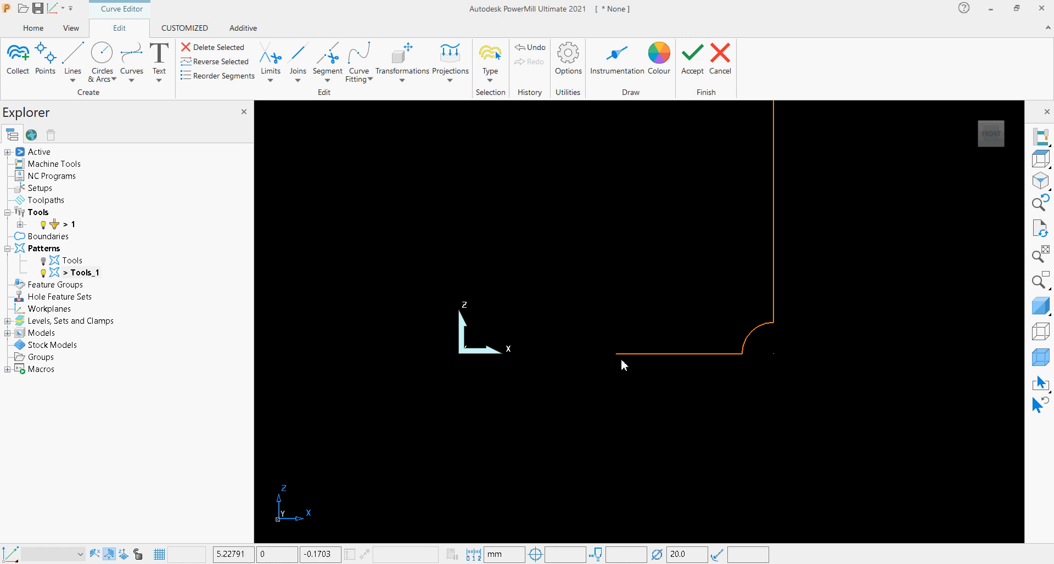
Move the remaining profile -5 mm along X so it starts at the workplane origin, and accept the curve edits.
left_click(645, 354)
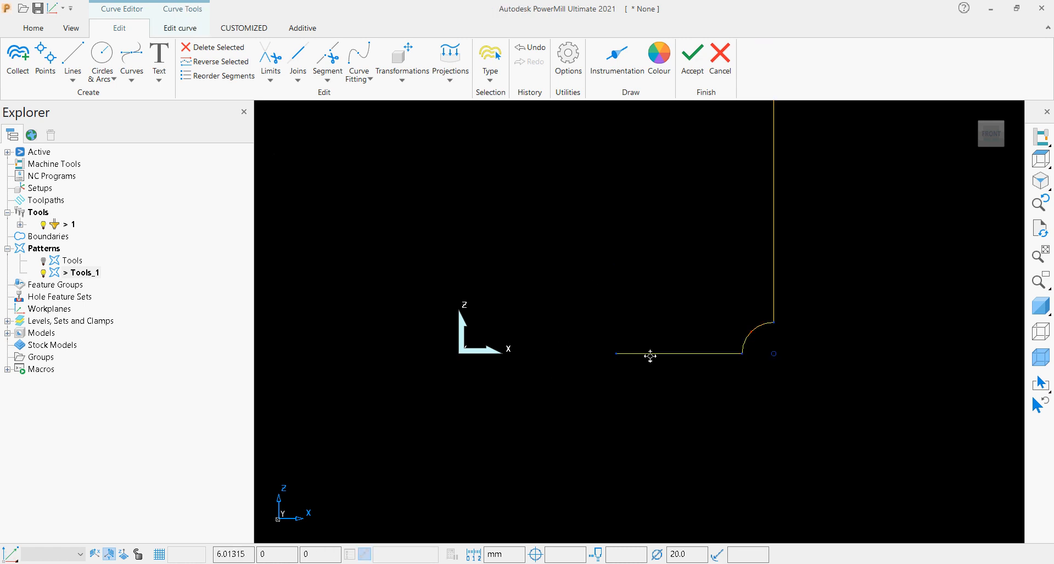
left_click_drag(619, 353, 460, 353)
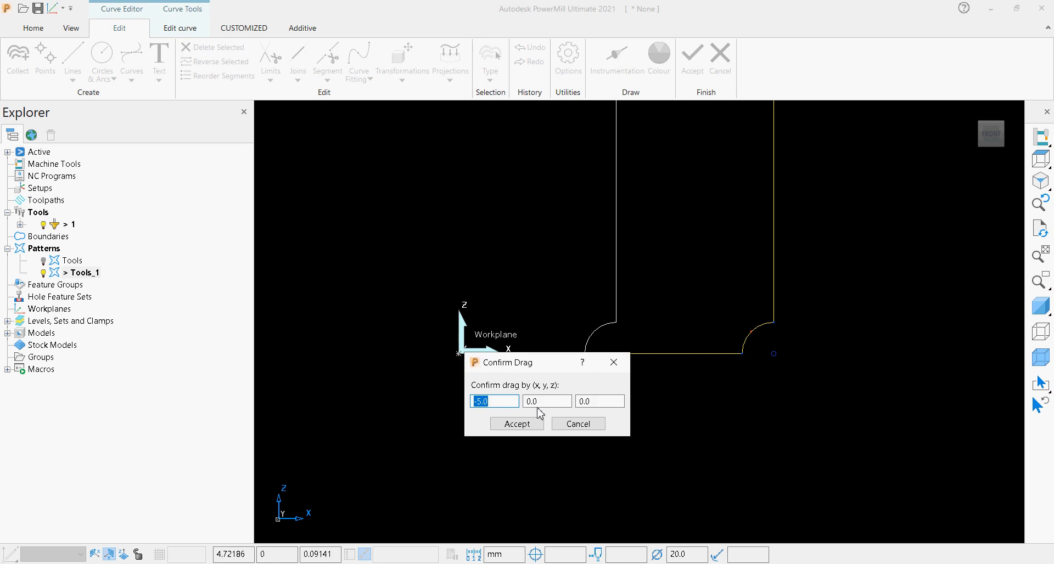
left_click(505, 423)
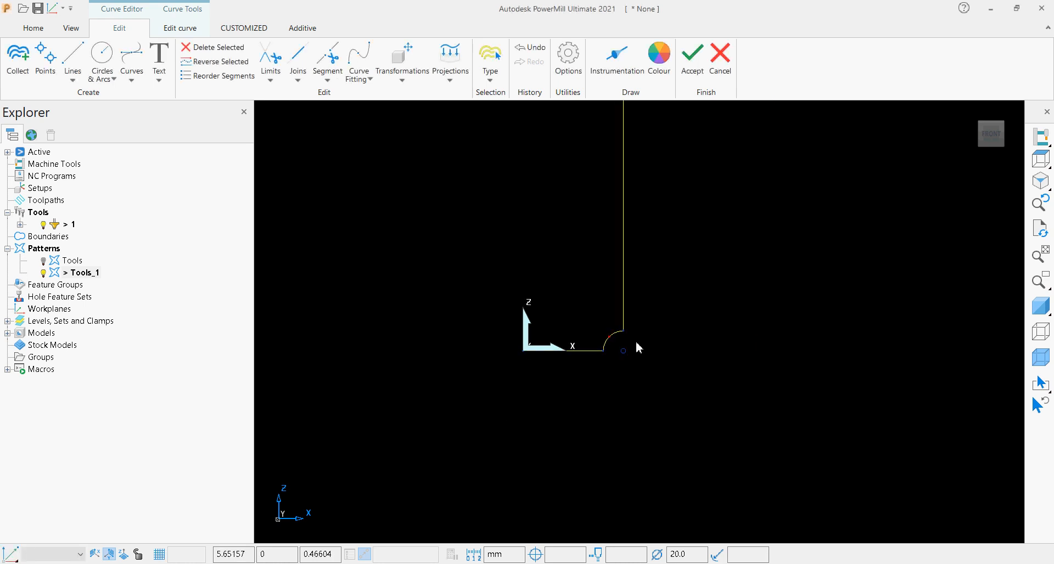
left_click(706, 76)
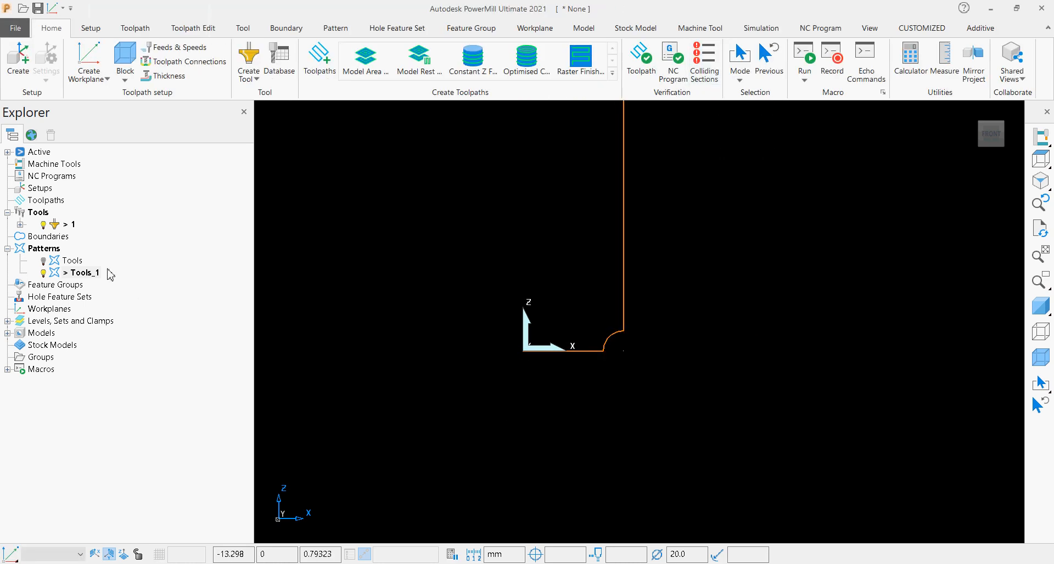
Reopen routing tool 1's settings, clear the tip spans and build a new tip from the Tools_1 pattern.
right_click(55, 226)
left_click(58, 225)
right_click(55, 227)
left_click(85, 270)
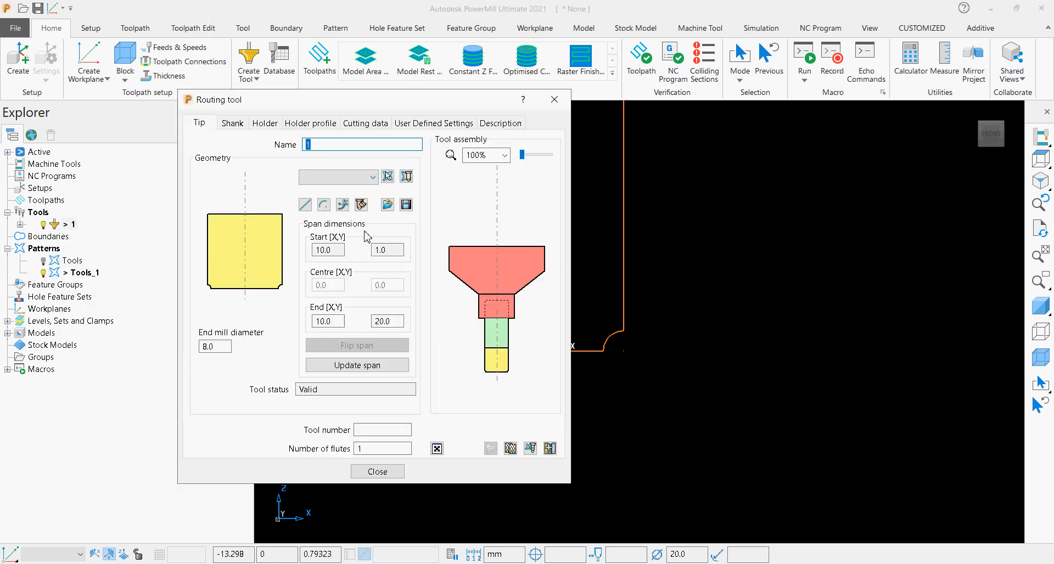
left_click(360, 205)
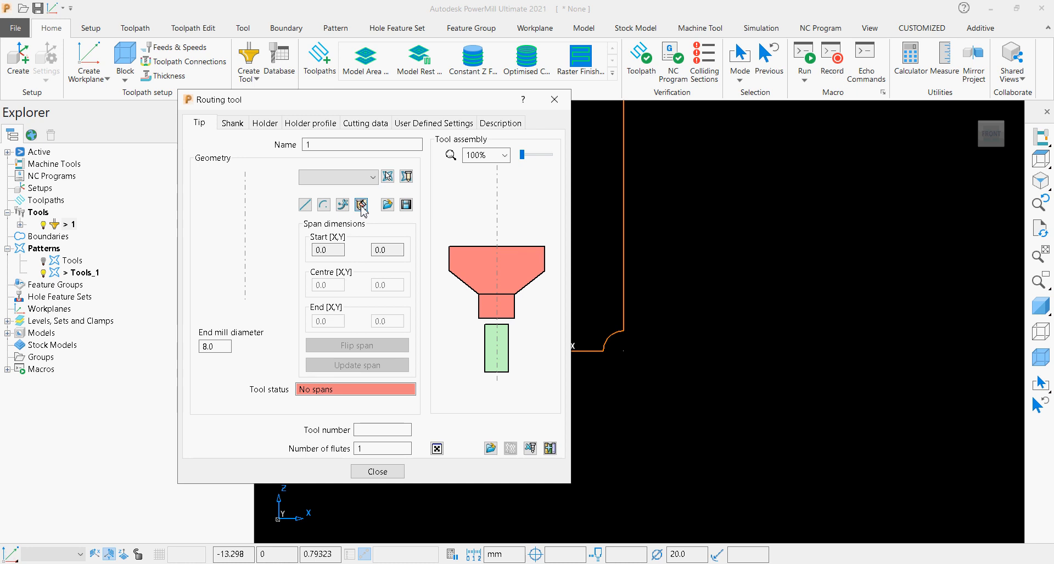
left_click(372, 181)
left_click(350, 220)
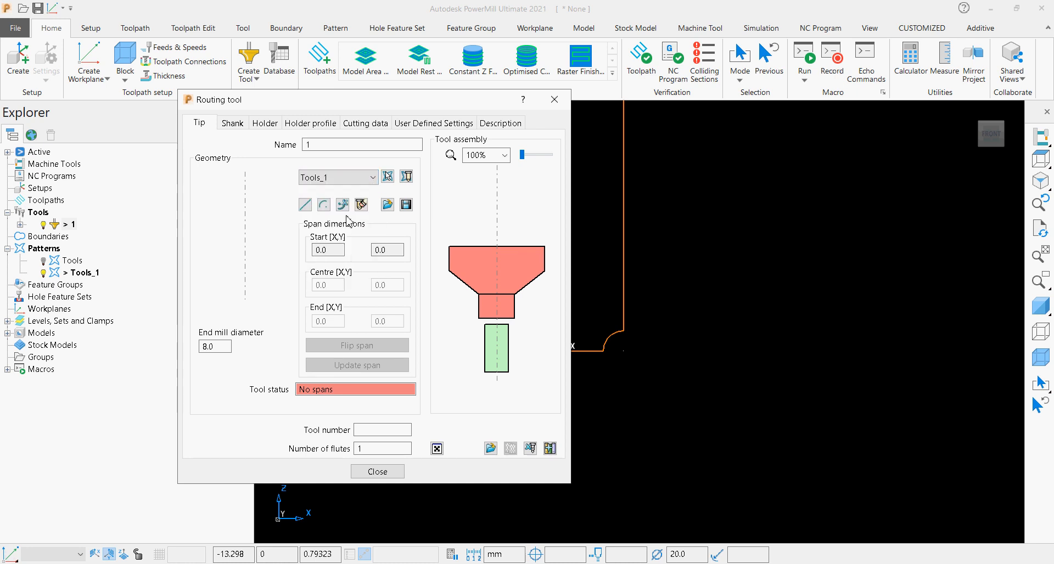
left_click(406, 176)
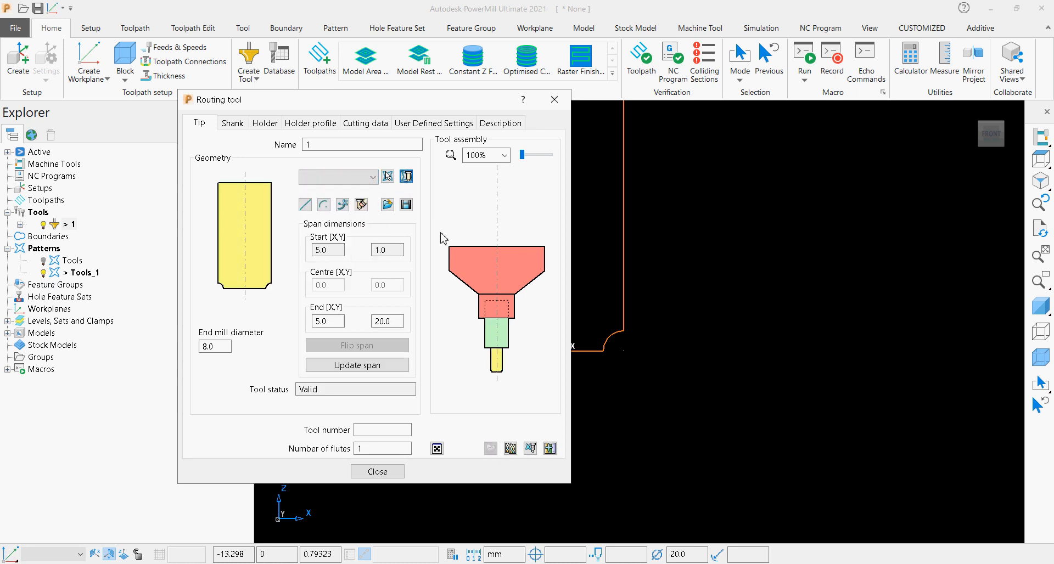
Clear the tool's shank and add a new shank component with a length of 30 mm.
left_click(242, 124)
left_click(316, 183)
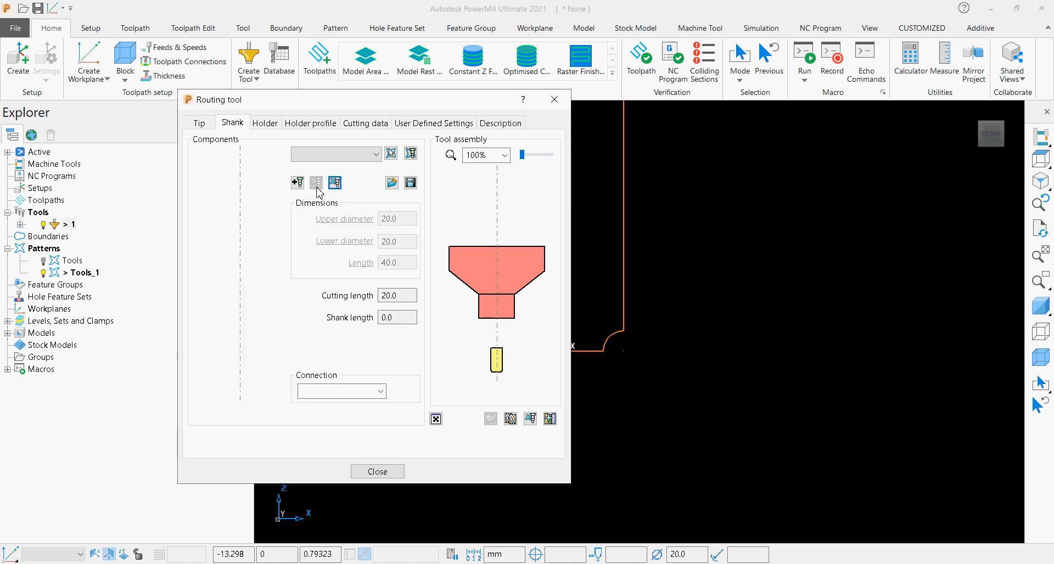
left_click(297, 183)
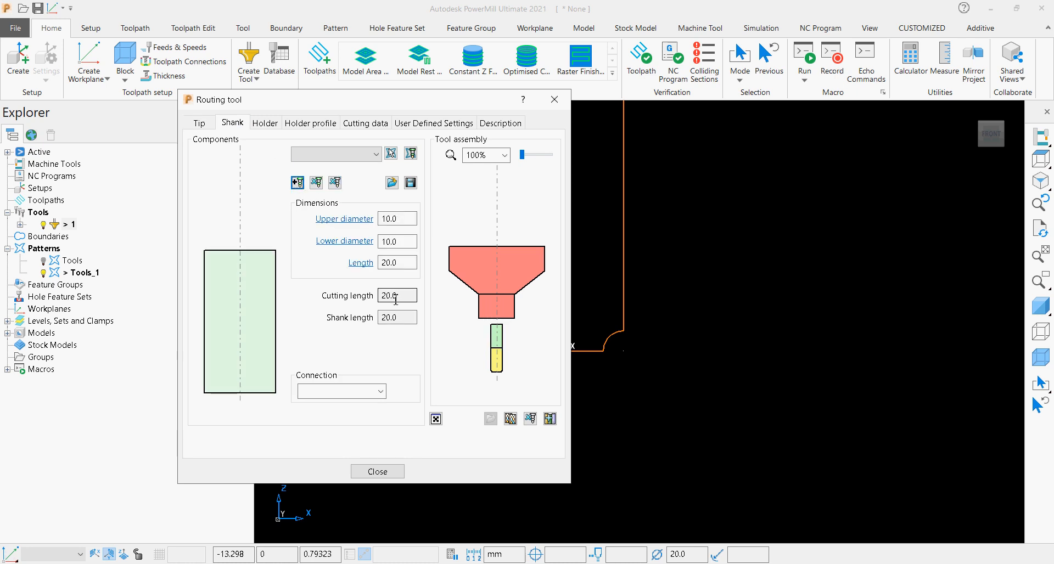
left_click(406, 262)
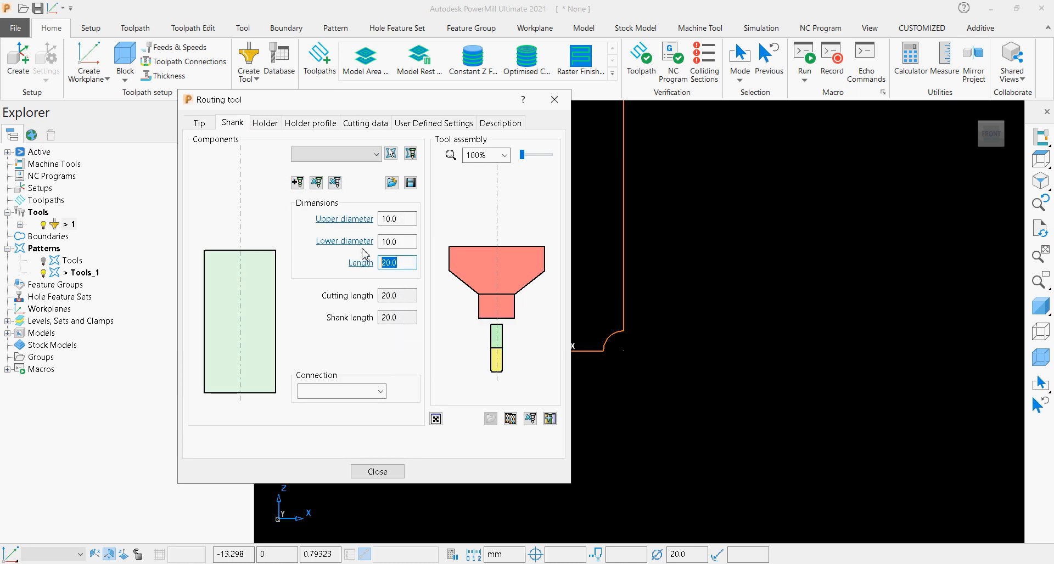
Remove the existing holder components and apply NT HOLDER from the tool database to the routing tool.
left_click(268, 123)
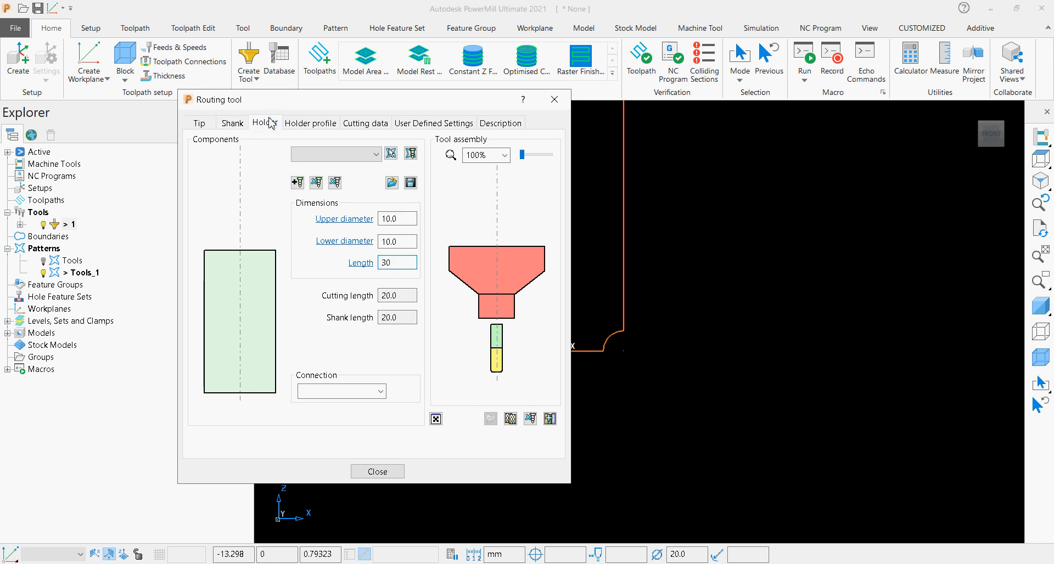
left_click(268, 352)
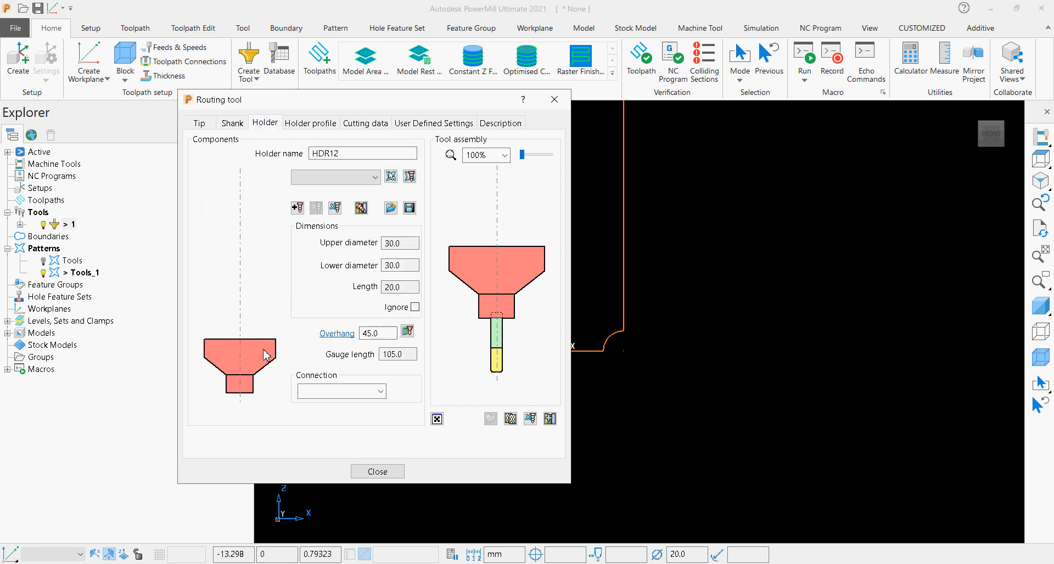
left_click(335, 208)
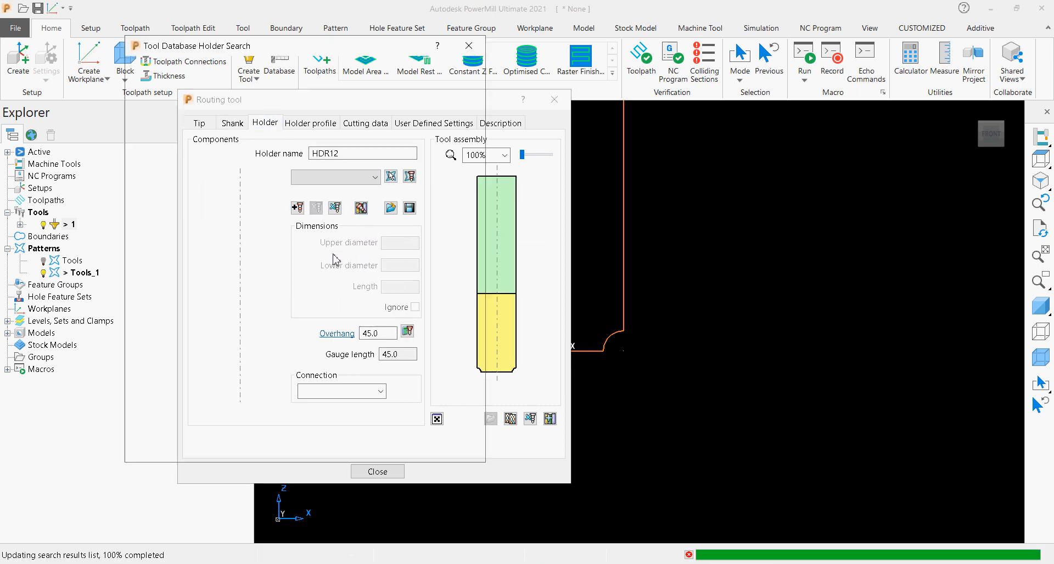
left_click(237, 328)
left_click(236, 341)
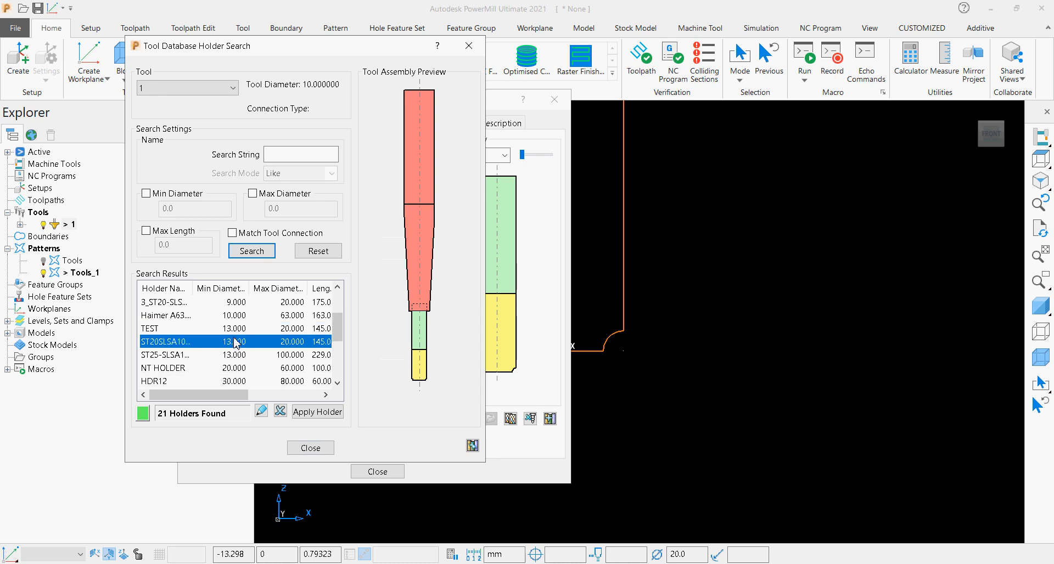
left_click(232, 368)
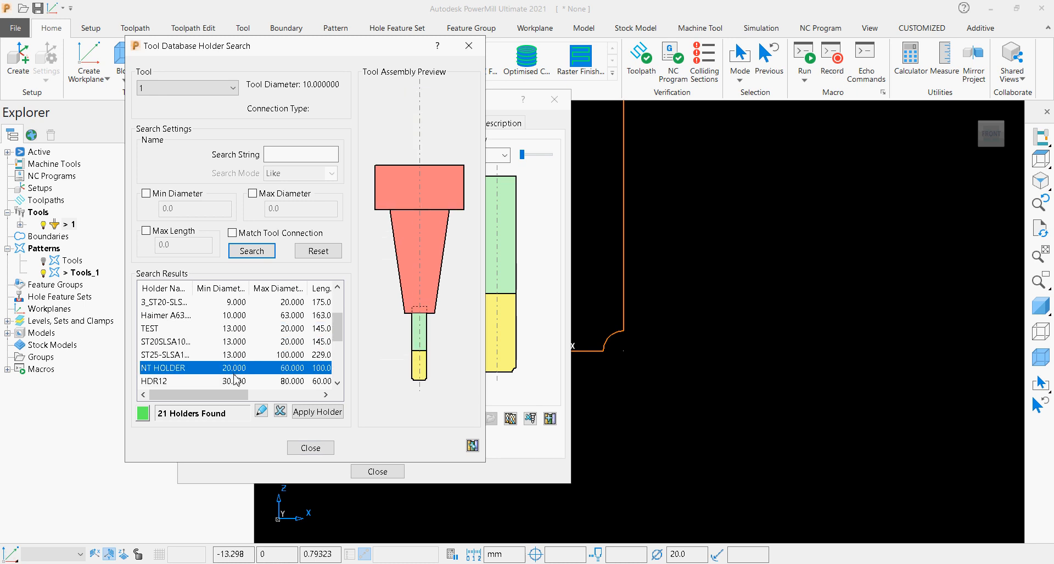
left_click(317, 412)
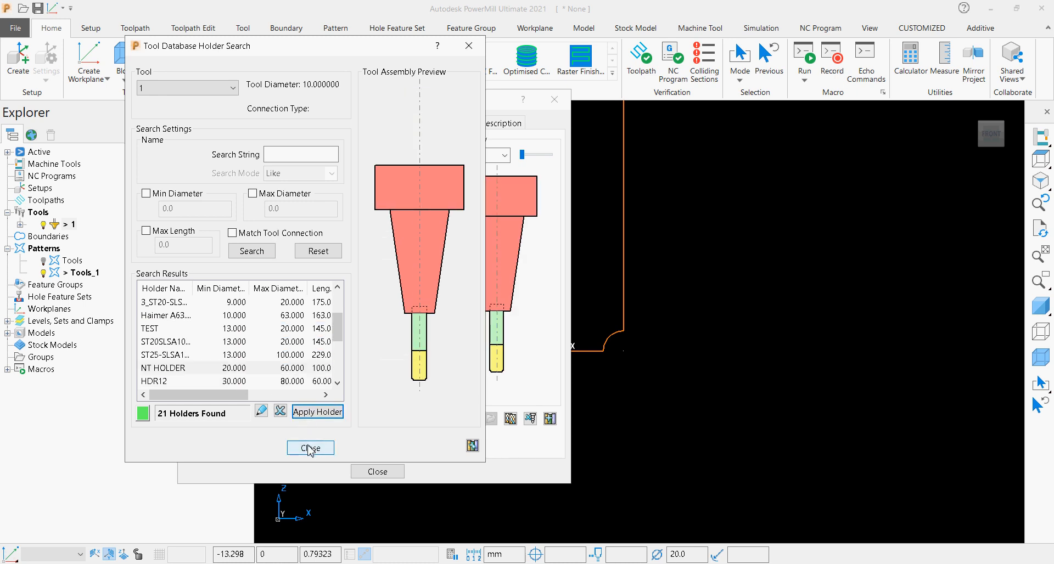
left_click(310, 448)
Set the tool's overhang to 35 mm and finish editing the routing tool.
left_click(358, 332)
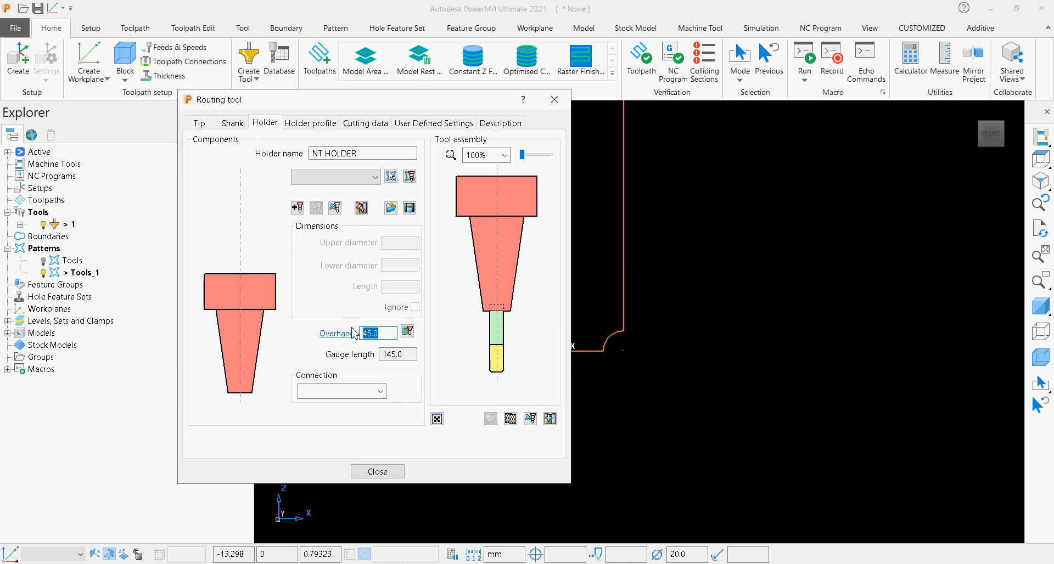
type("35")
left_click(367, 473)
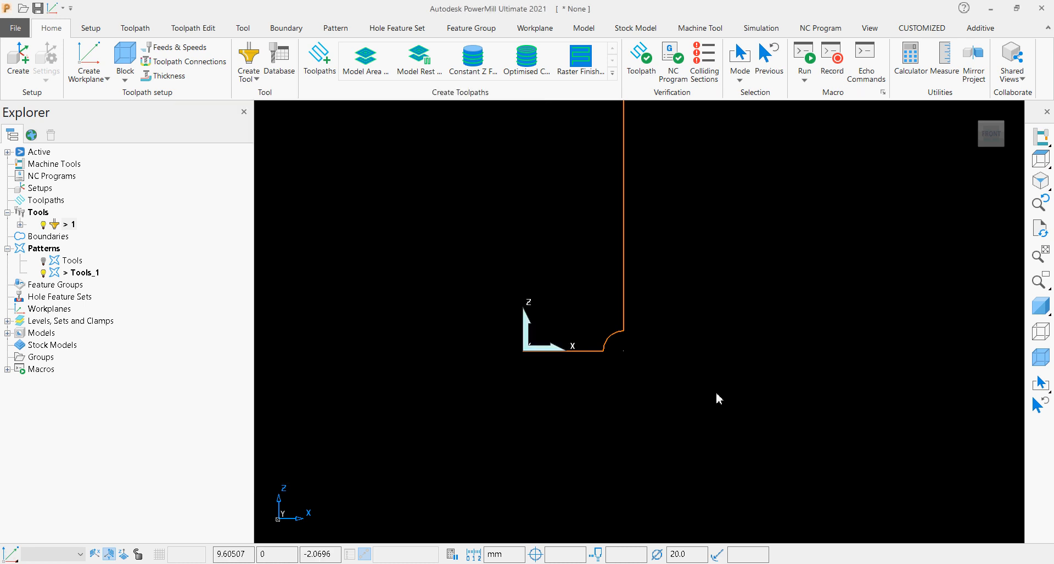
Display the model shaded and show the tool assembly above it in an isometric view.
left_click(1040, 307)
scroll(607, 314, "down", 8)
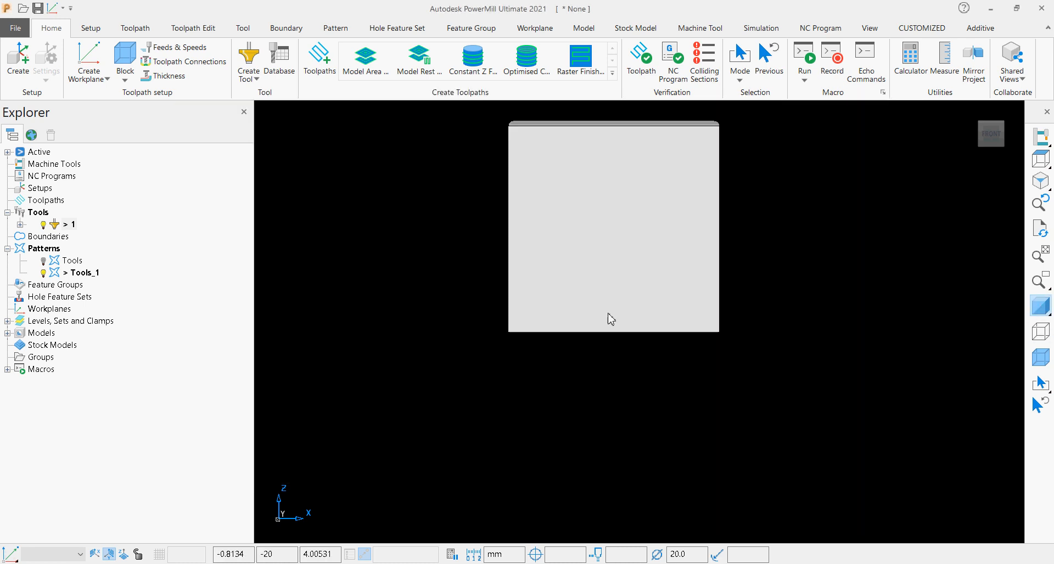
scroll(588, 207, "up", 6)
scroll(597, 226, "up", 2)
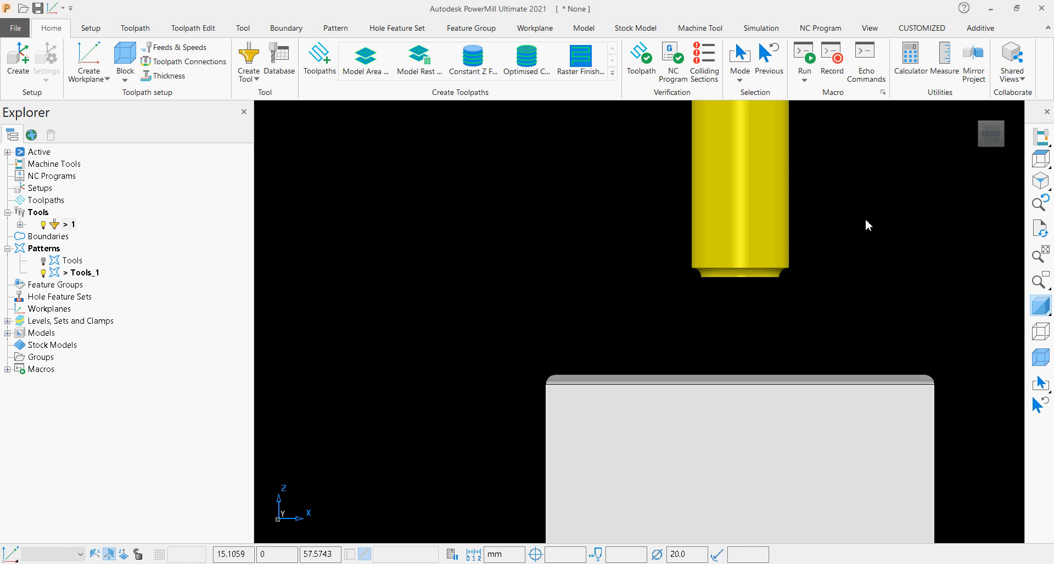
left_click(981, 129)
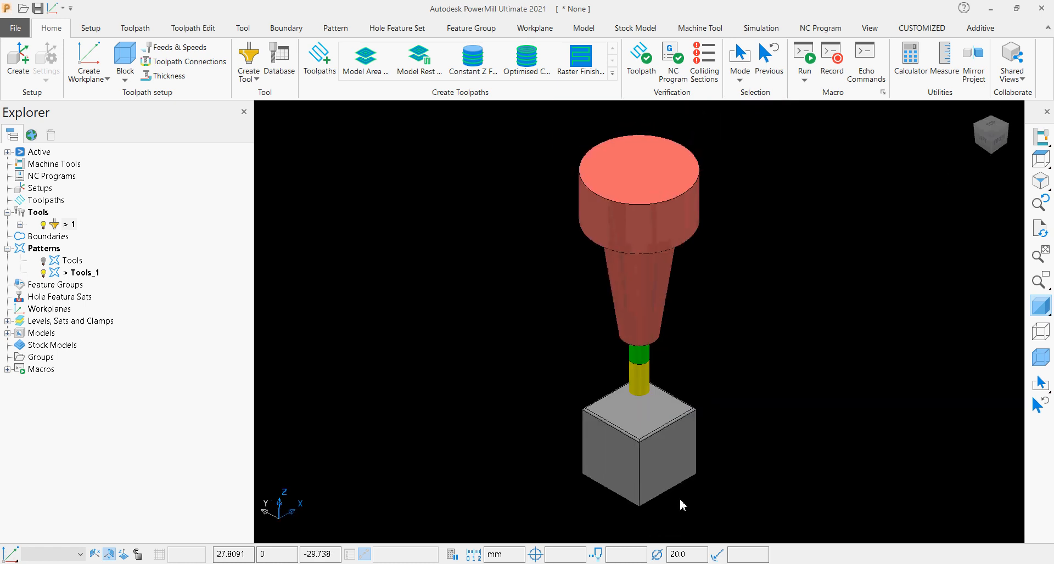
scroll(678, 500, "up", 3)
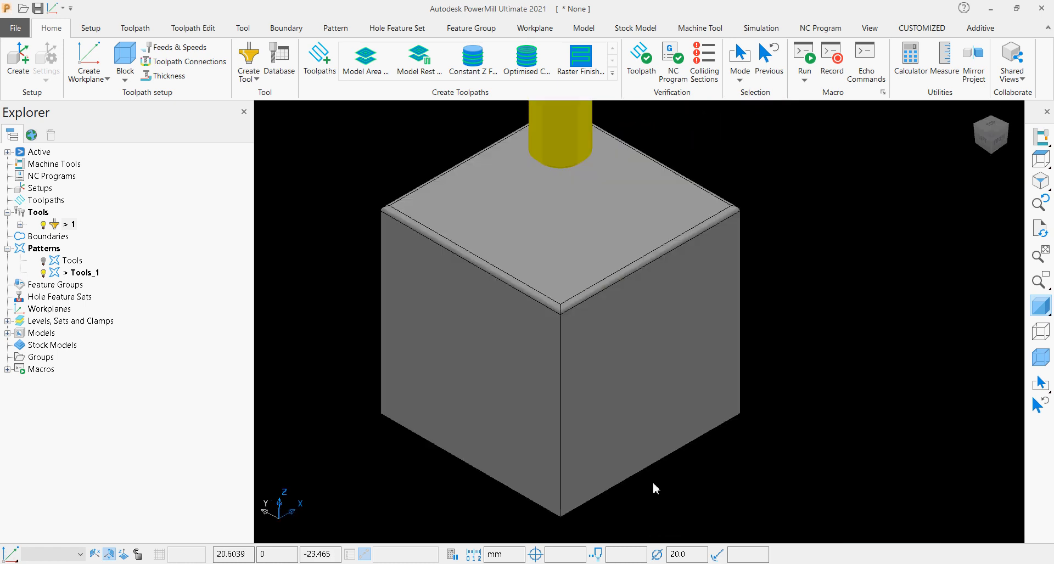
Calculate a box block around the model using Global Transform and a 10 mm expansion, accept it and check it around the part.
left_click(125, 79)
left_click(146, 104)
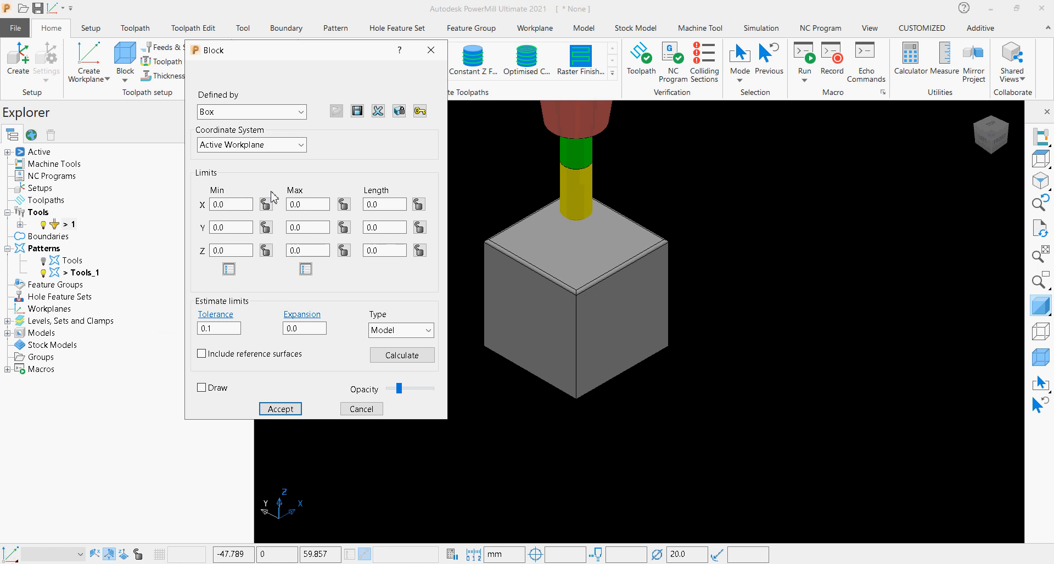
left_click(247, 145)
left_click(244, 169)
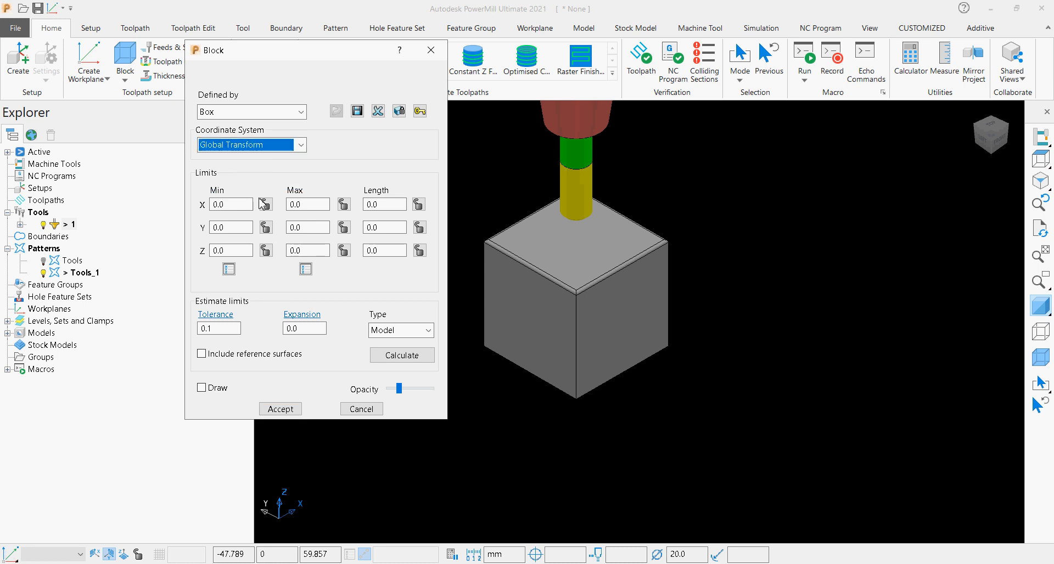
left_click(401, 355)
left_click_drag(305, 331, 282, 330)
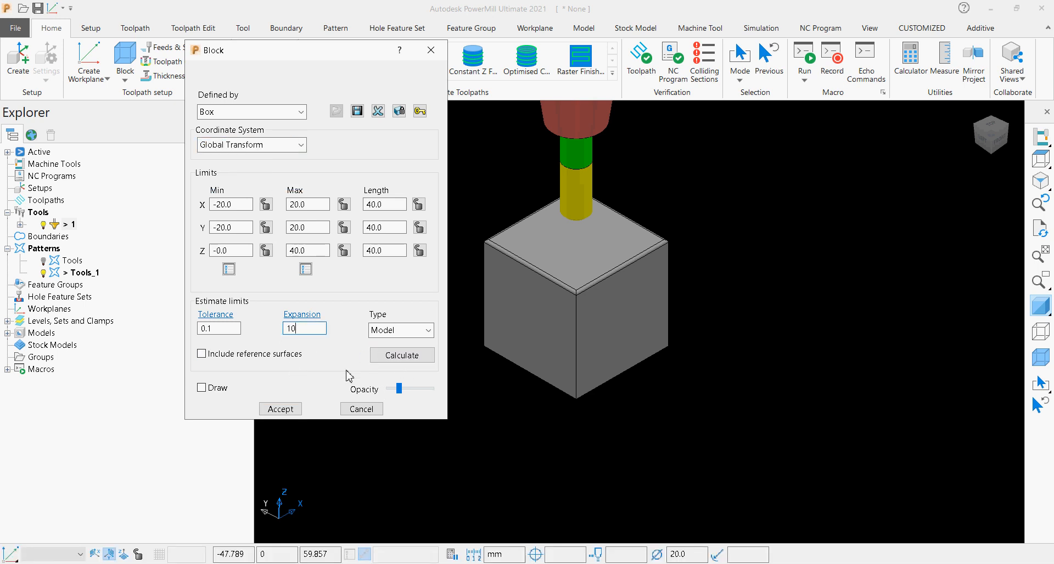
left_click(399, 357)
left_click(279, 409)
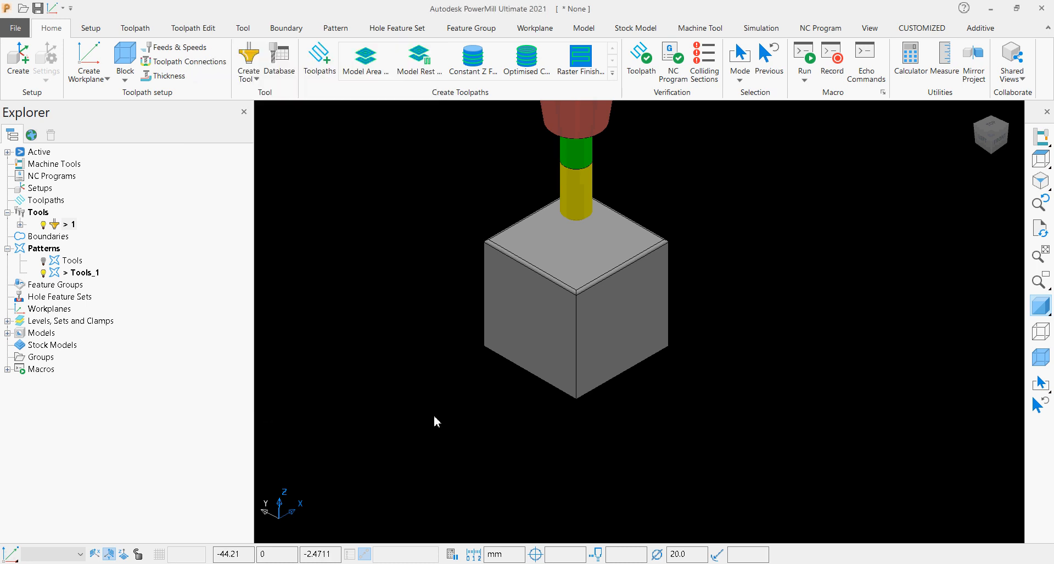
left_click(1040, 358)
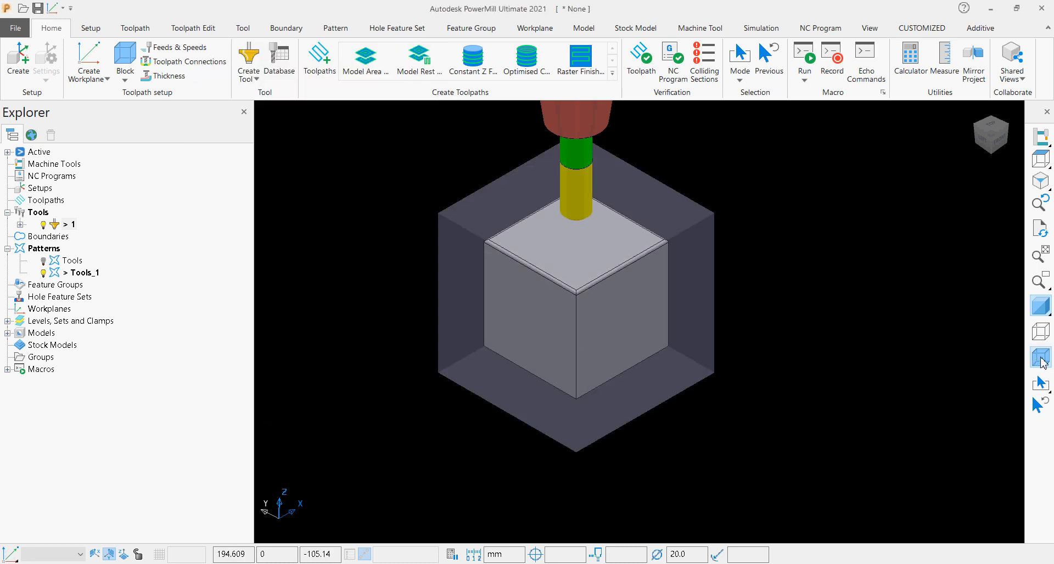
left_click(1040, 358)
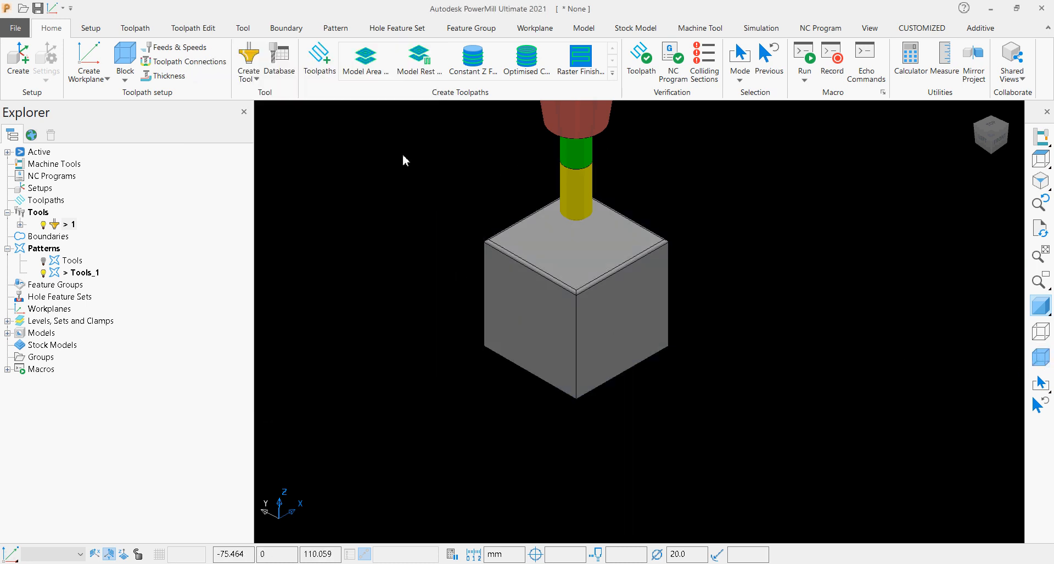
Select the whole model, create a workplane at the top of the selection and activate it.
left_click_drag(395, 144, 728, 385)
left_click(87, 75)
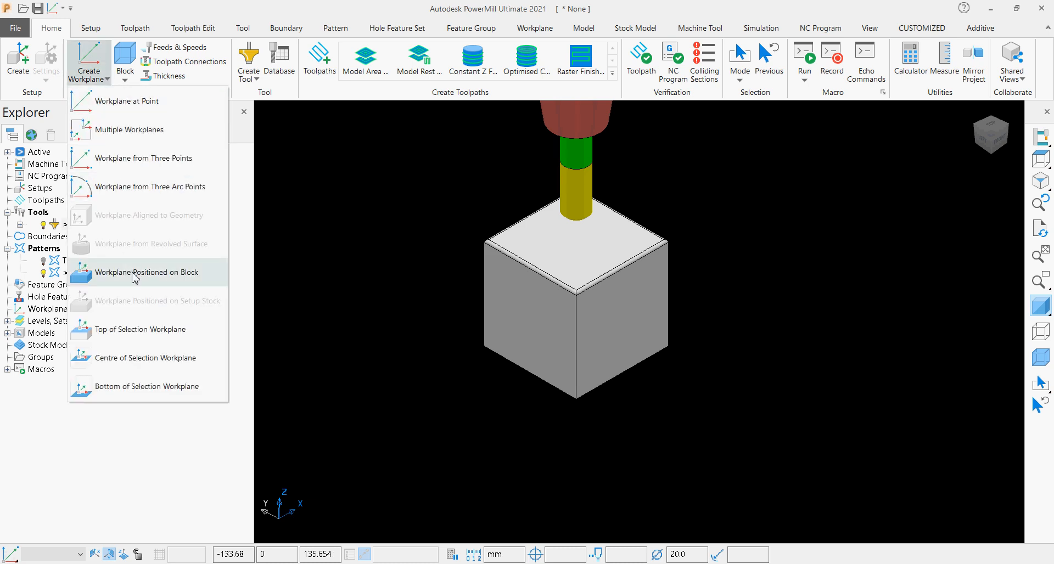
left_click(158, 331)
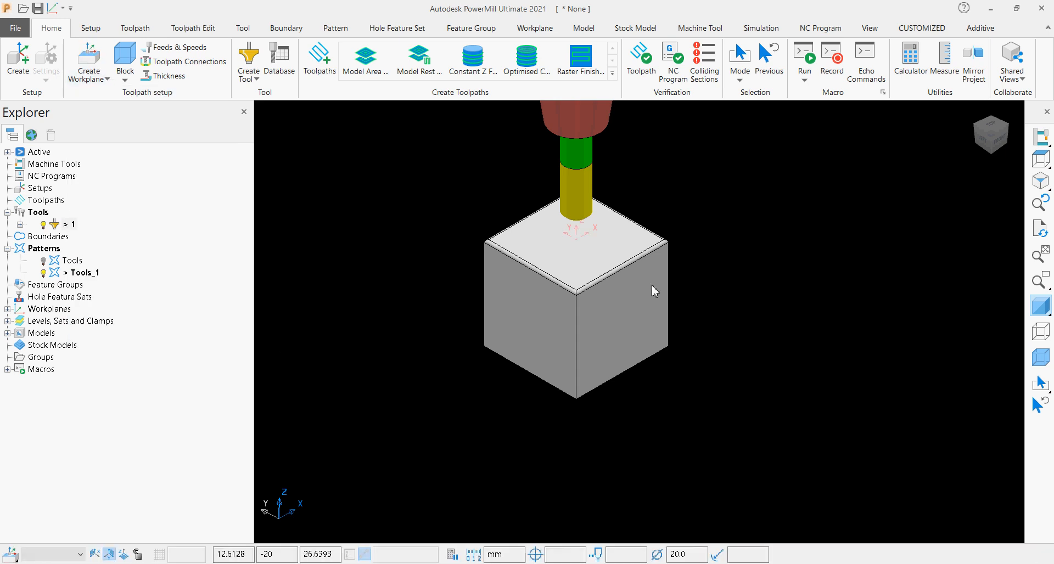
left_click(7, 309)
left_click(52, 323)
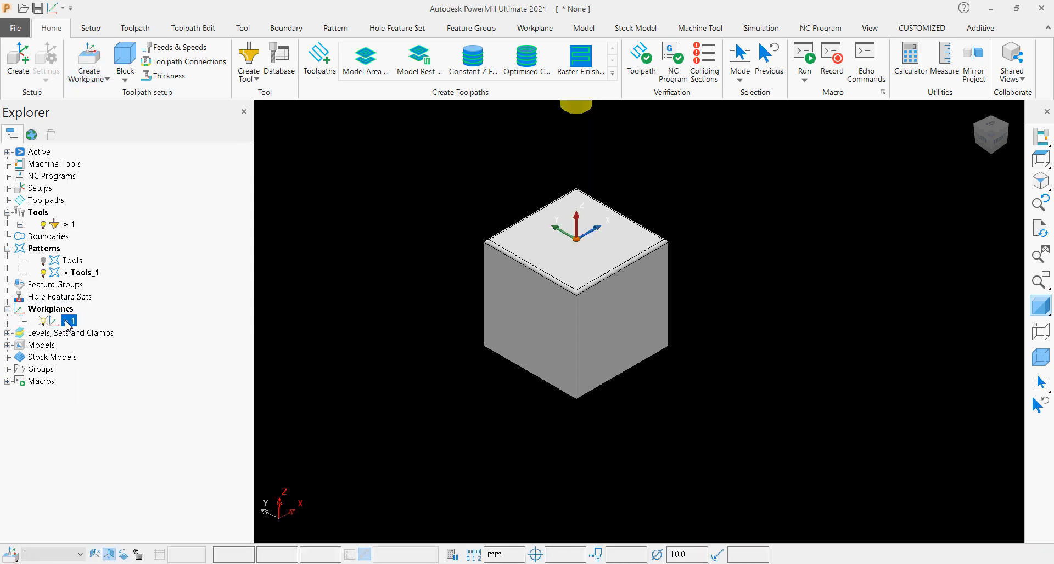
Rename the new workplane as datum machine and deselect the model.
left_click(69, 321)
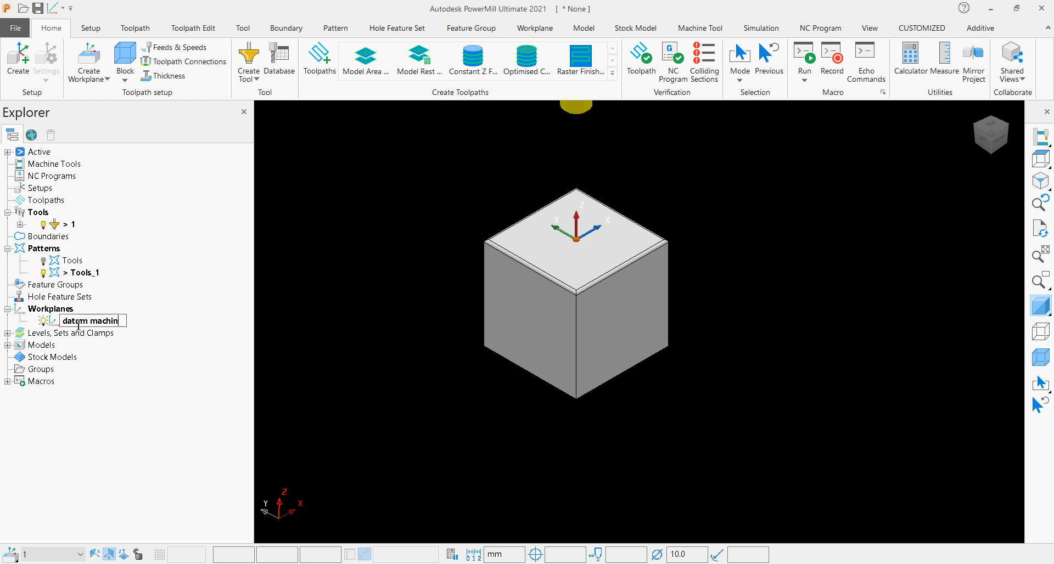
key("Return")
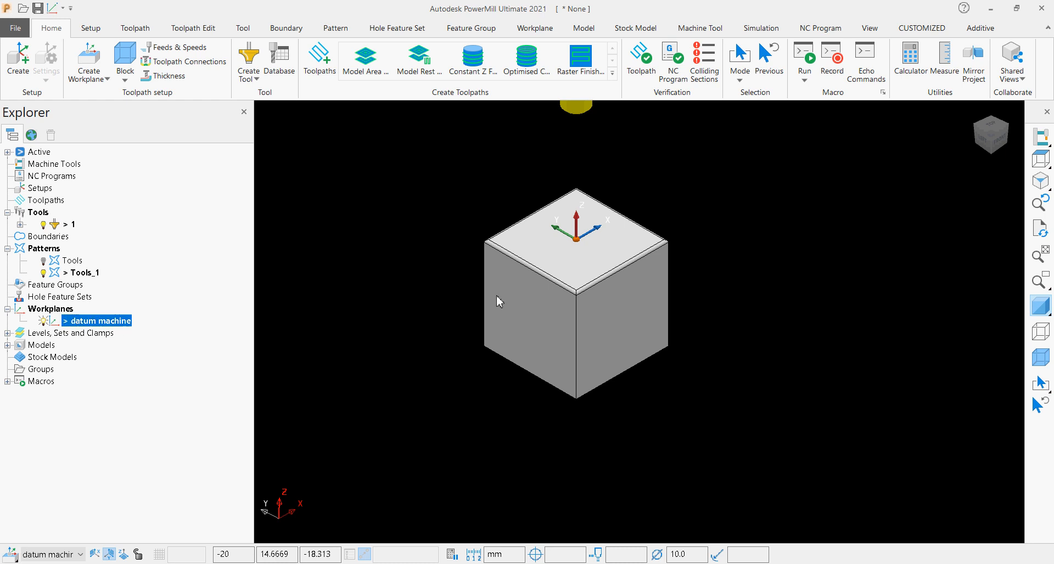
scroll(478, 197, "up", 2)
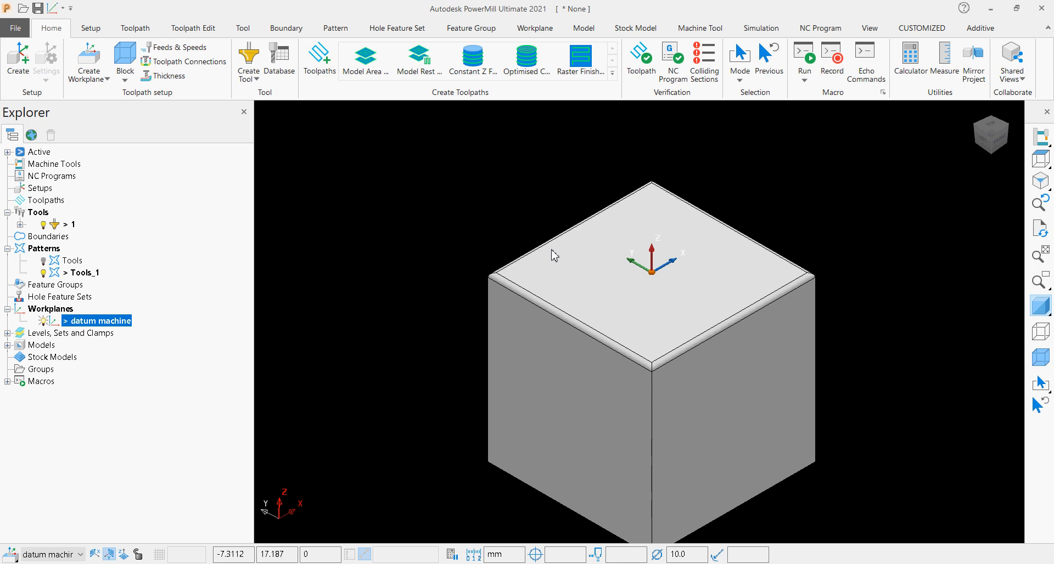
left_click(518, 218)
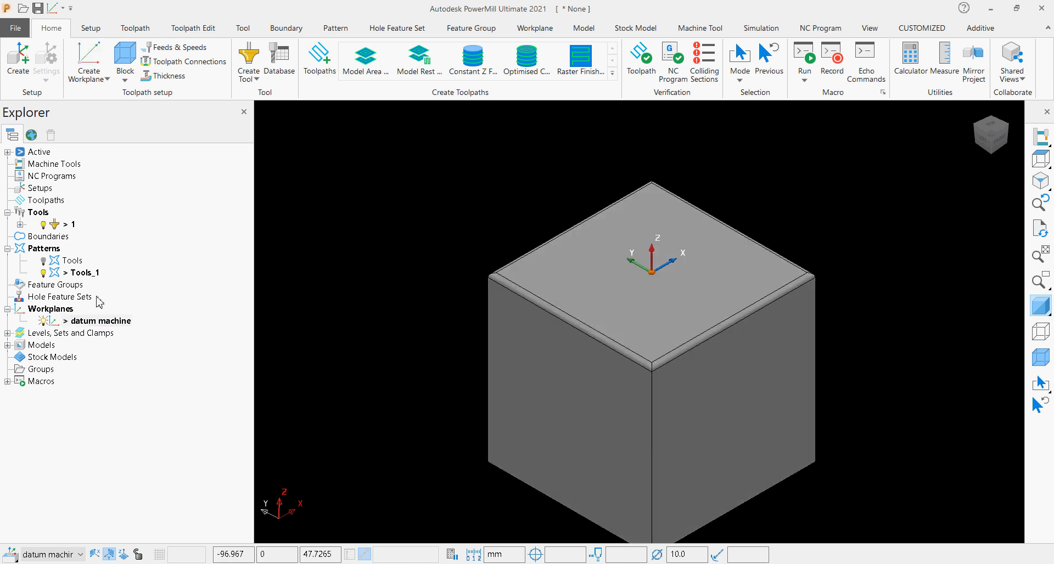
Create an empty feature group and expand the Feature Groups branch to show it.
left_click(72, 298)
left_click(76, 286)
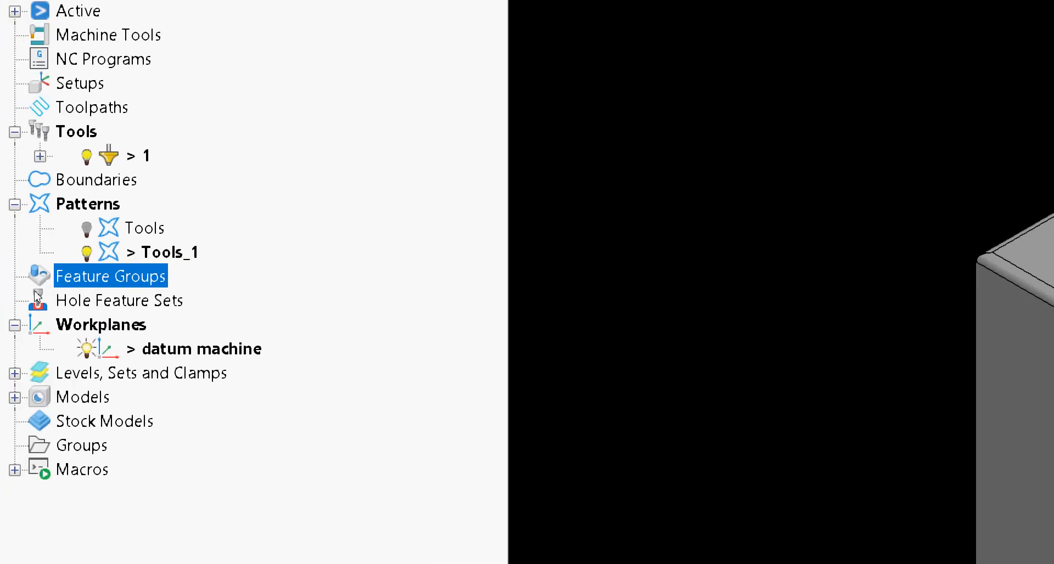
right_click(37, 289)
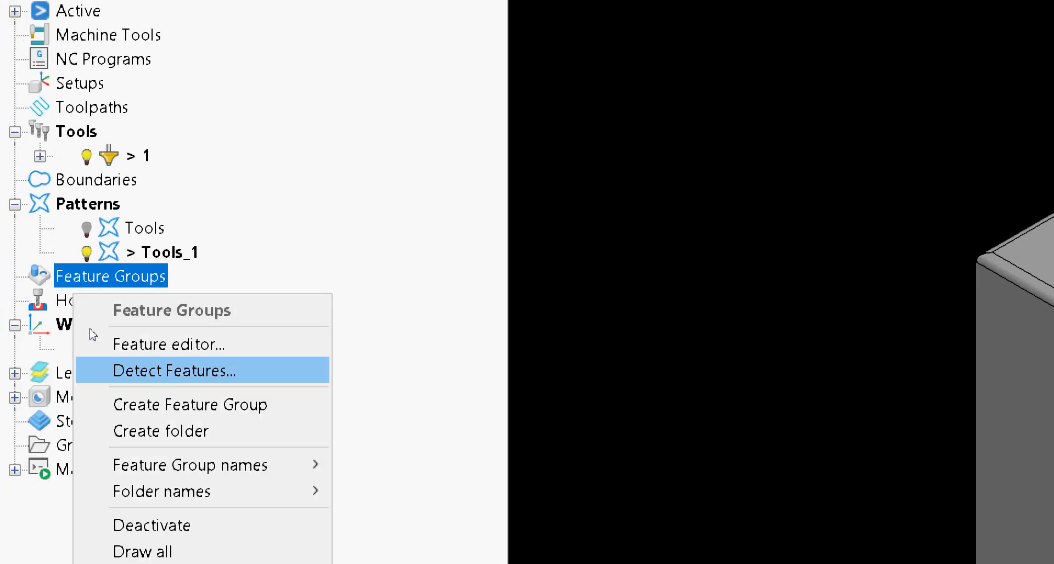
left_click(108, 404)
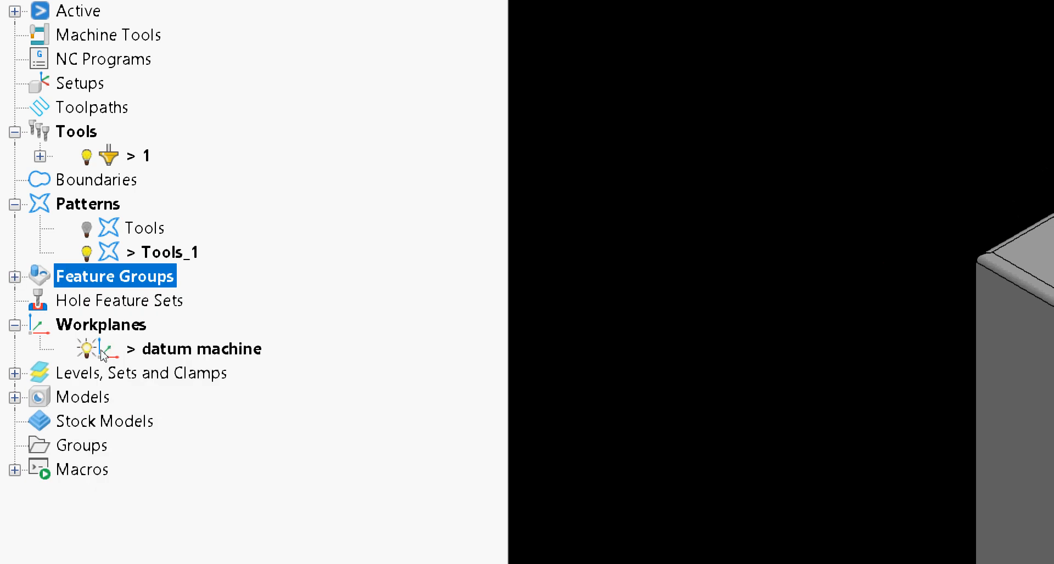
left_click(15, 277)
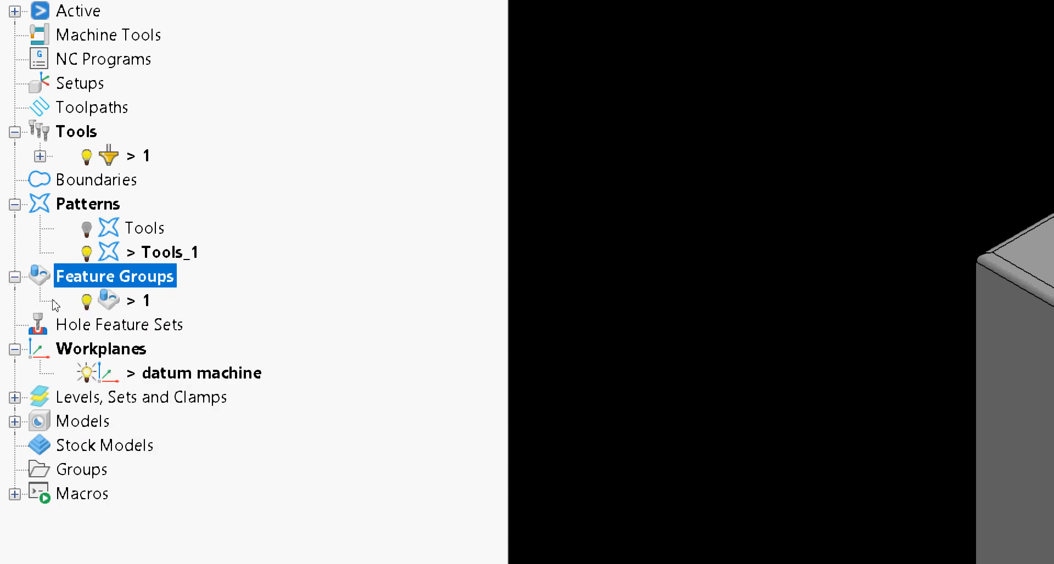
Open the new feature group in the feature editor.
left_click(58, 301)
right_click(66, 301)
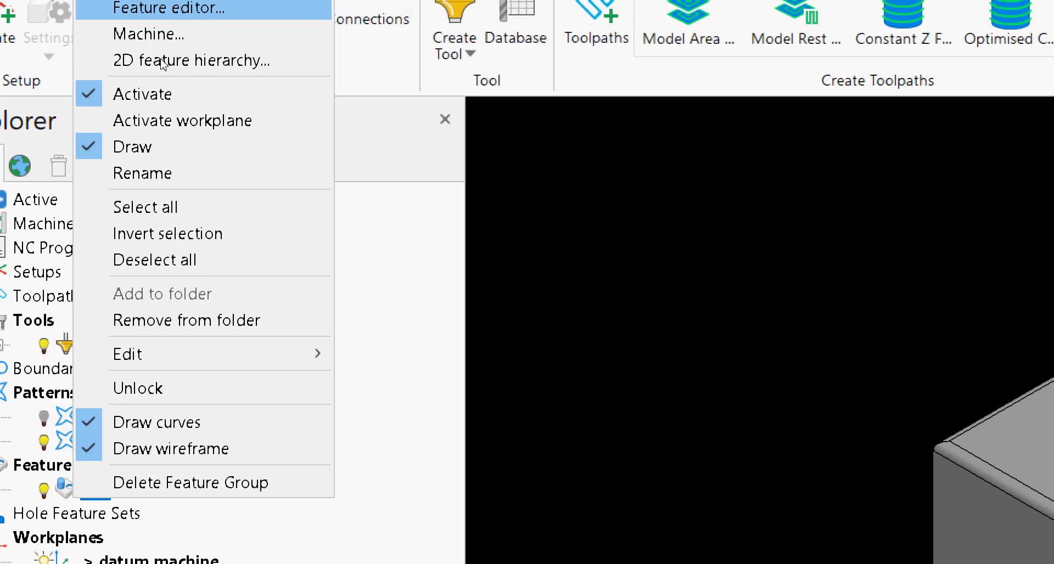
left_click(154, 8)
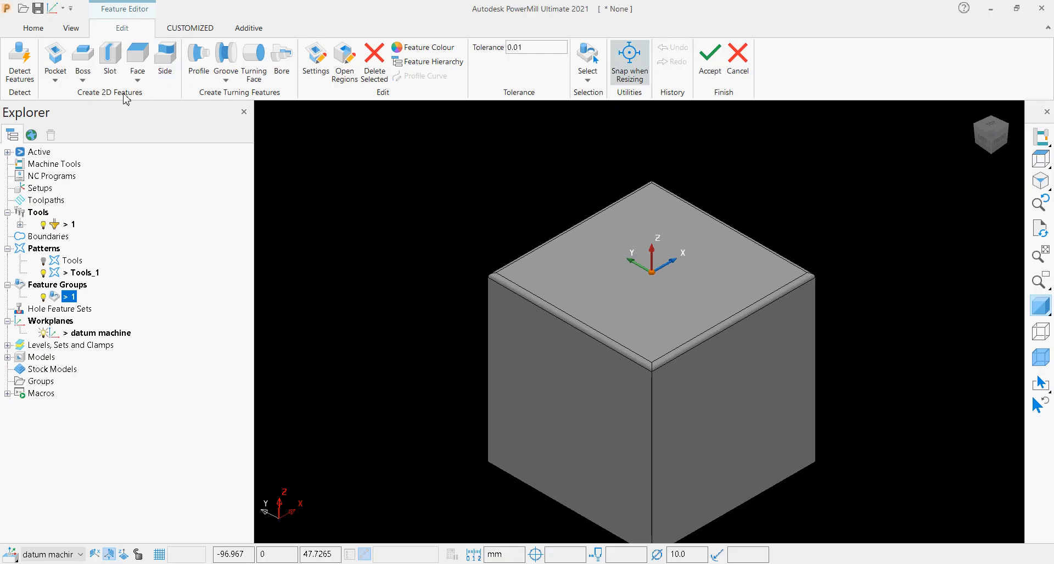
Start a rectangular boss feature, set its curve position to the top and place it at the datum machine workplane origin.
left_click(84, 80)
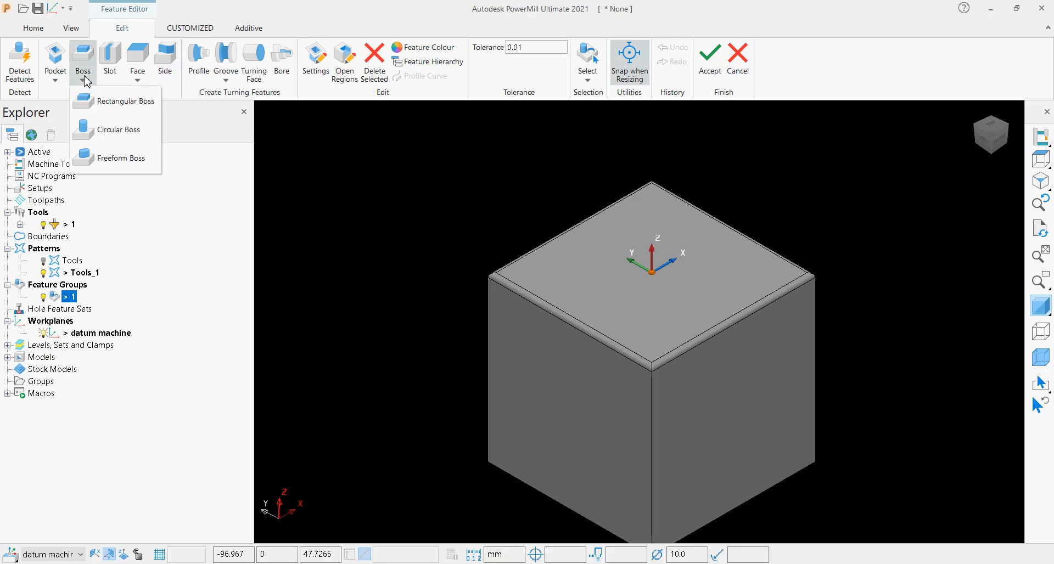
left_click(92, 103)
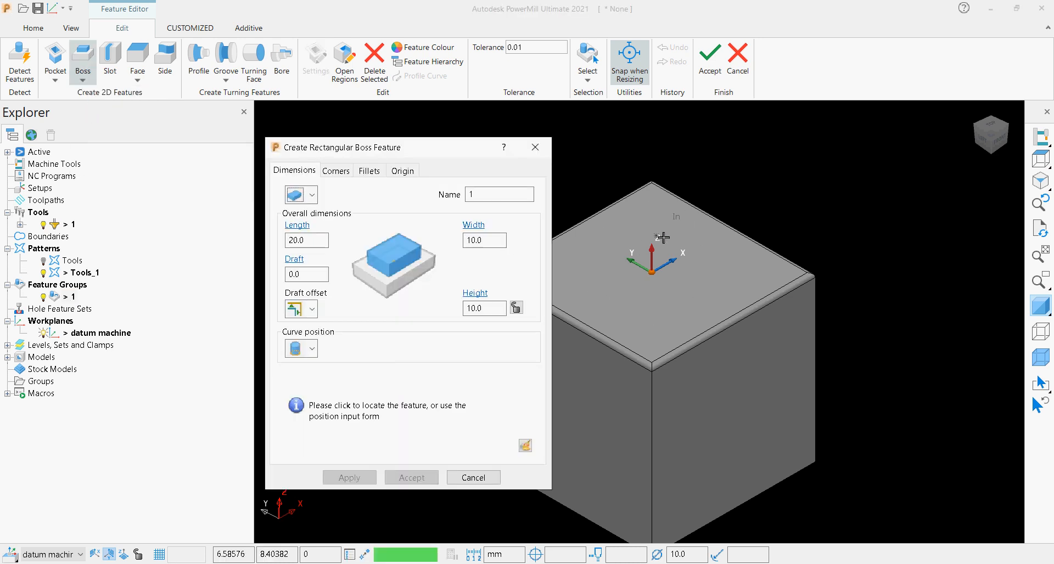
scroll(621, 281, "down", 3)
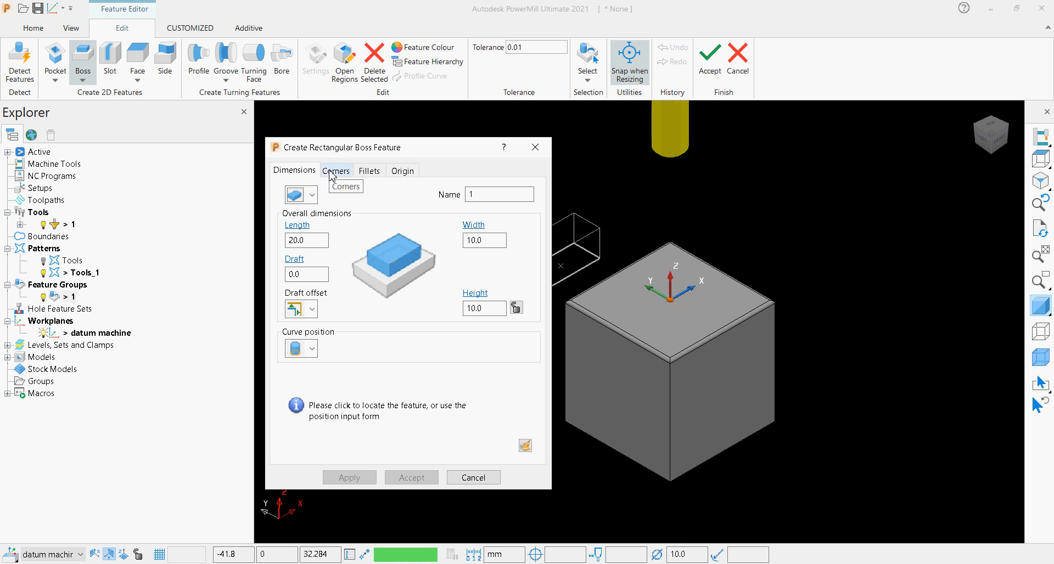
left_click(311, 349)
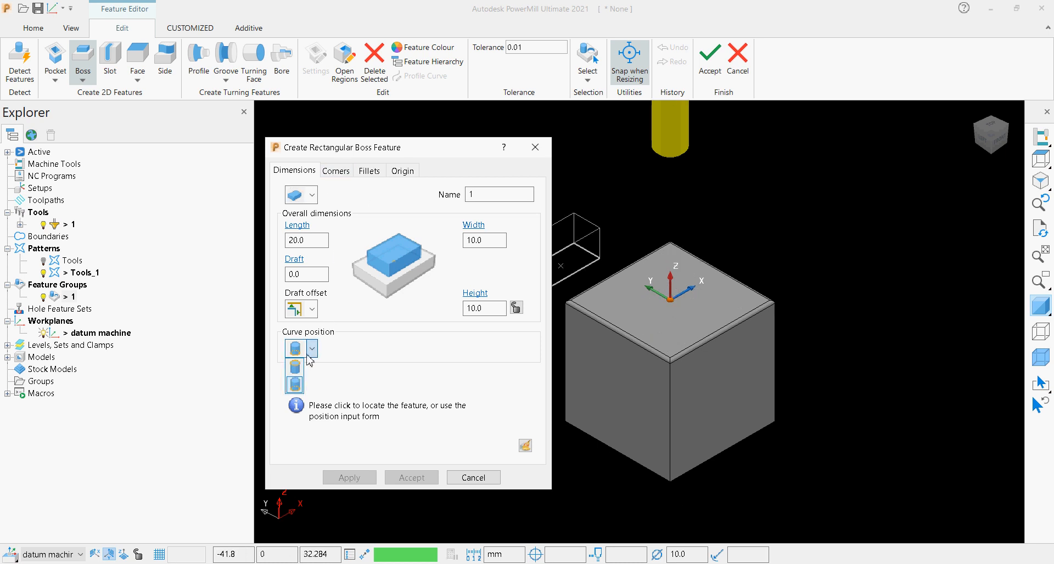
left_click(300, 369)
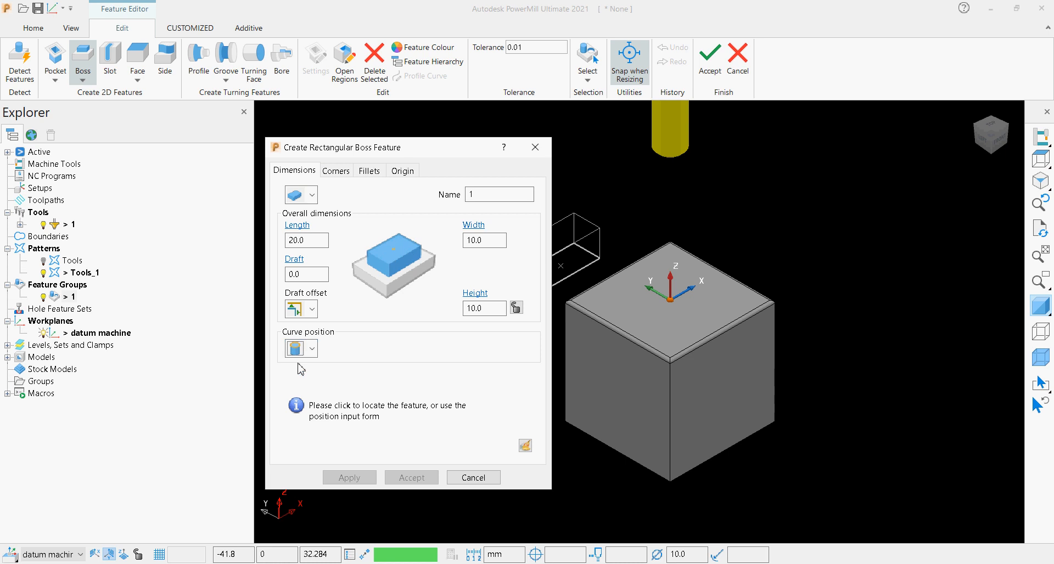
left_click(672, 301)
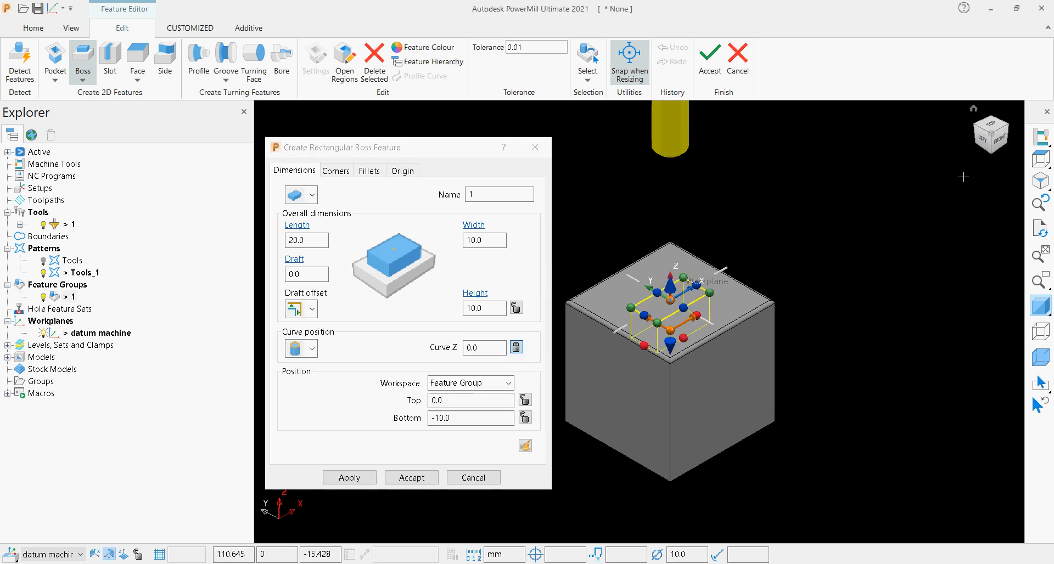
Hide the tool and stretch the boss to 40 mm length and 40 mm width, matching the block's outline from above.
left_click(996, 130)
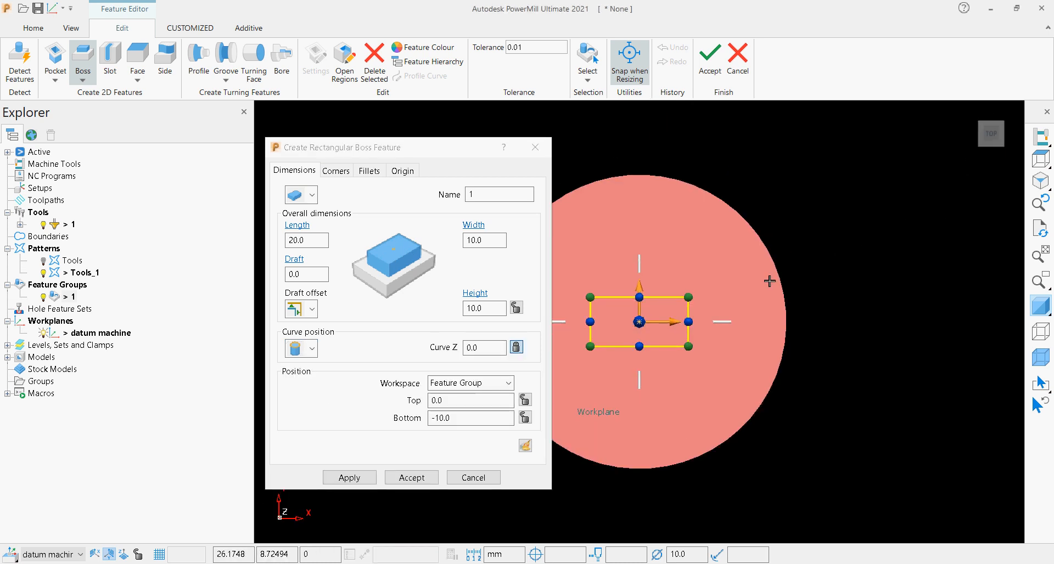
left_click(69, 224)
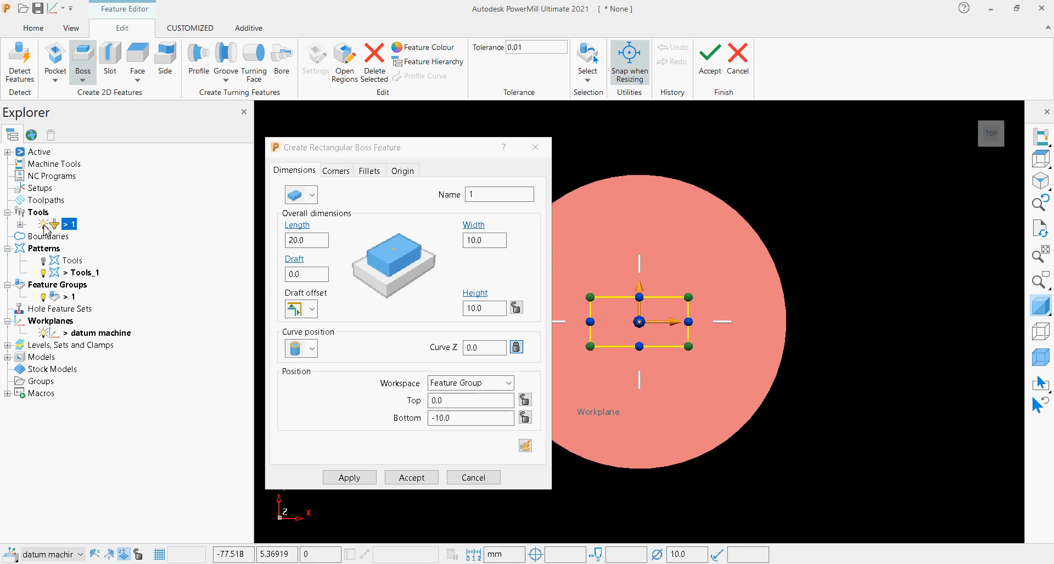
scroll(642, 299, "up", 3)
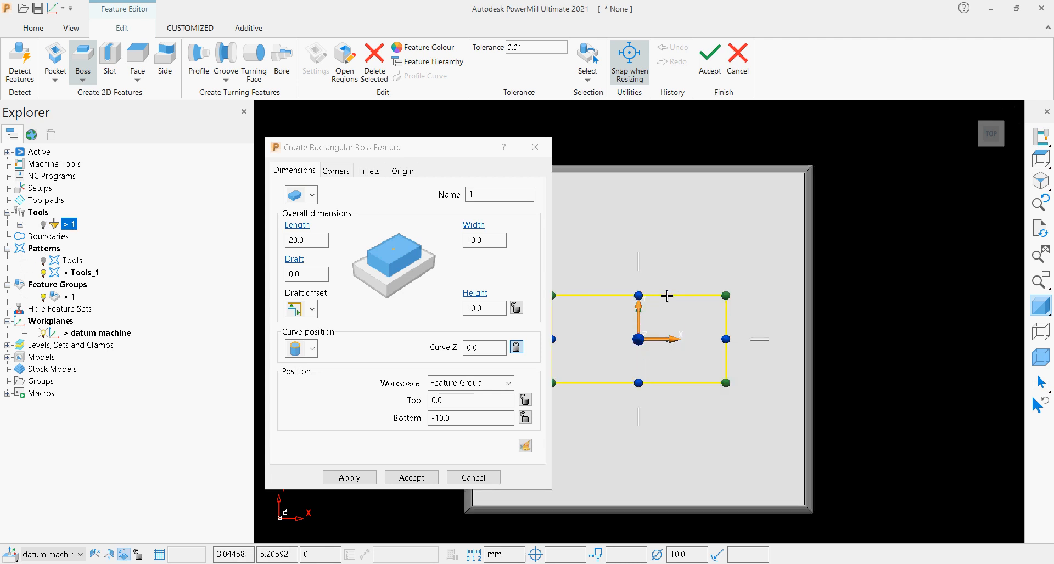
left_click_drag(638, 295, 673, 164)
scroll(755, 280, "down", 1)
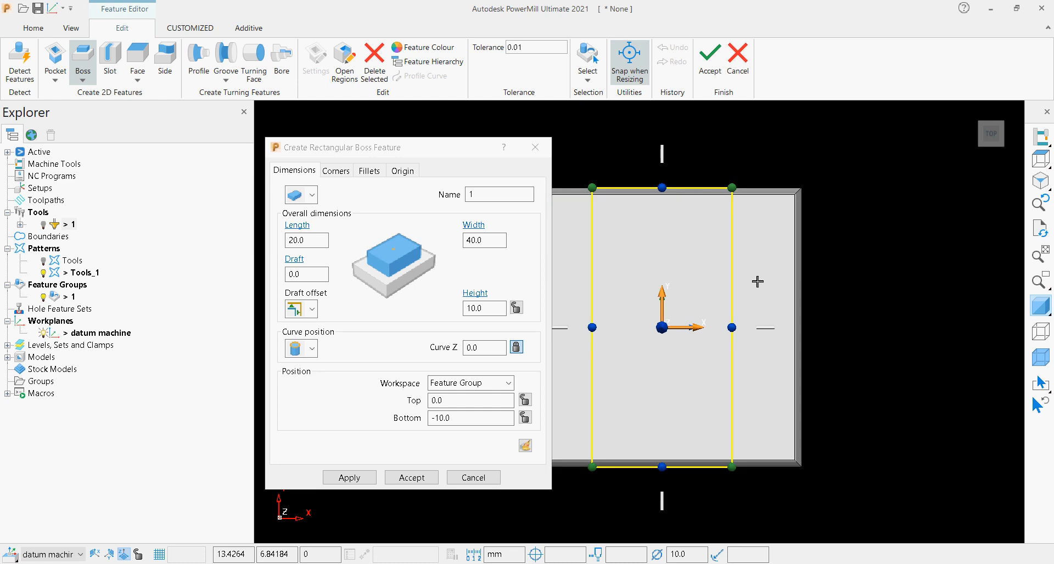
left_click_drag(740, 325, 807, 328)
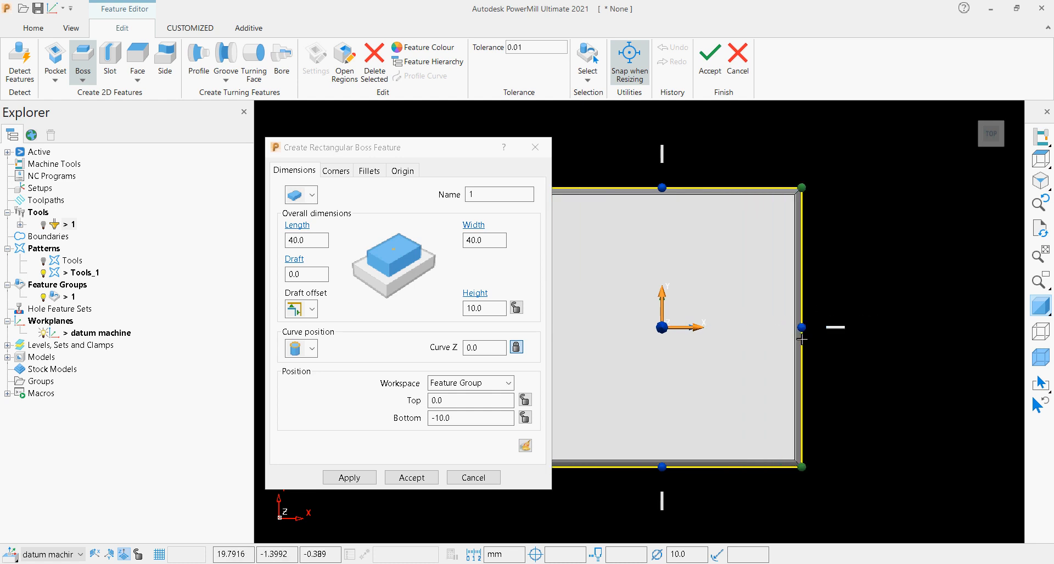
scroll(807, 328, "down", 1)
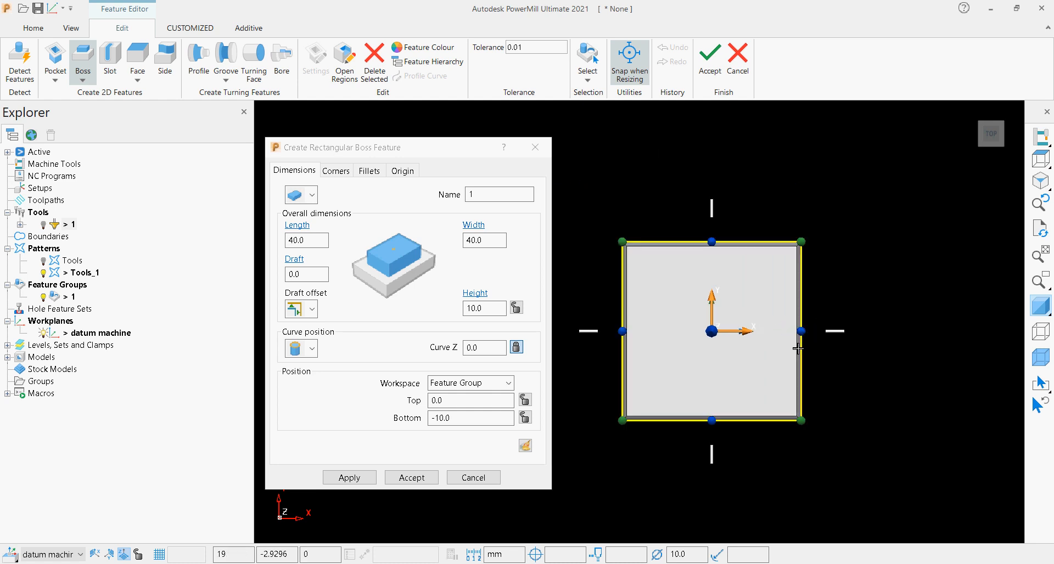
Extend the boss down to the block's base and set its height to 40 mm.
left_click(982, 147)
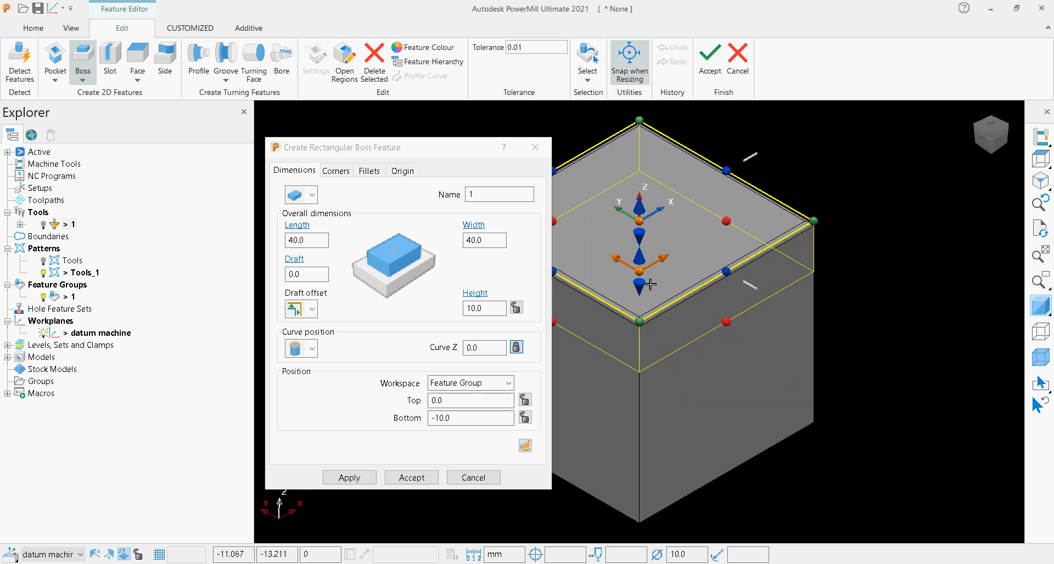
left_click_drag(649, 289, 730, 468)
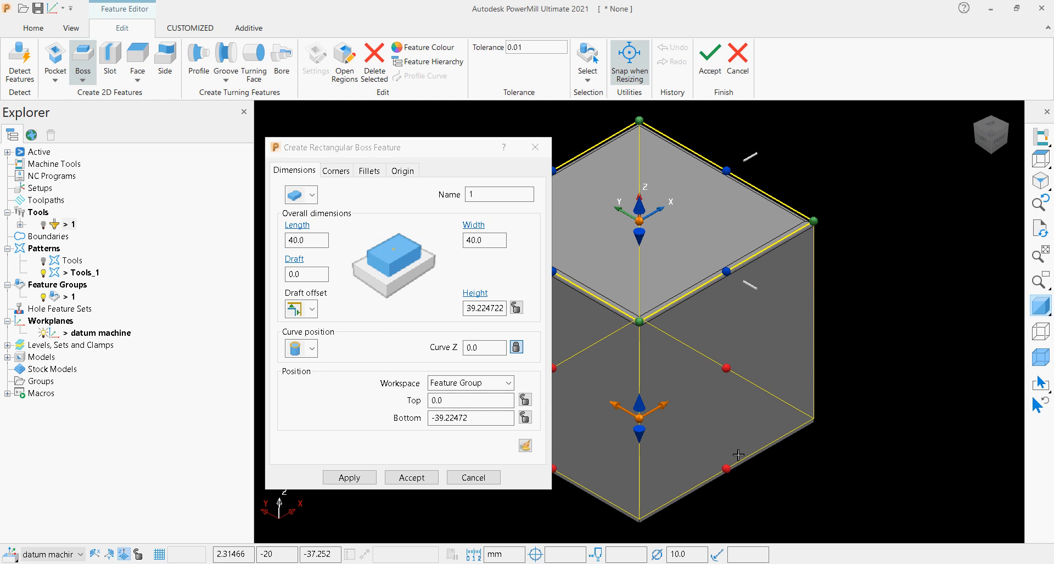
left_click_drag(468, 310, 526, 306)
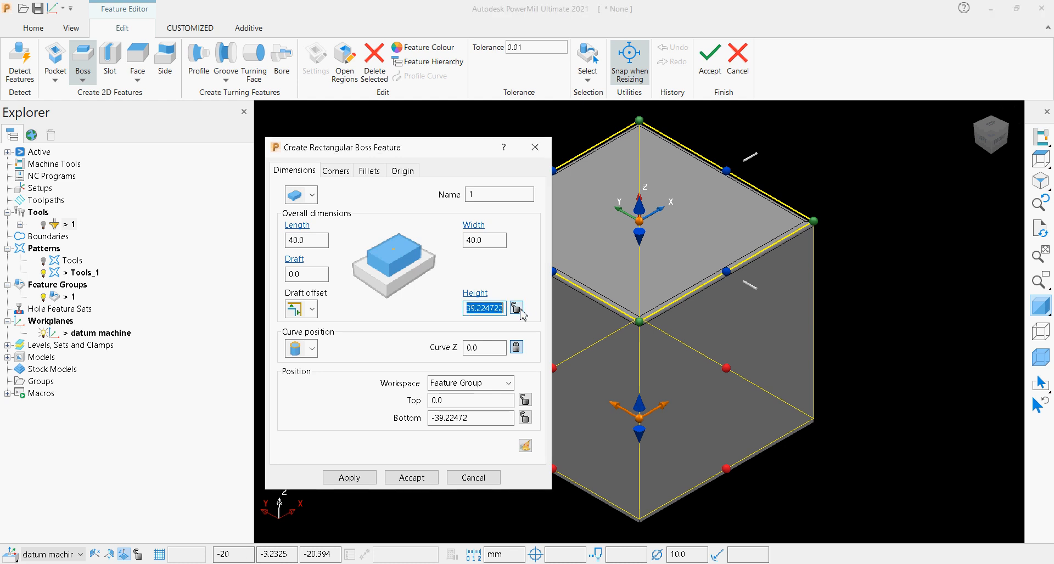
type("40")
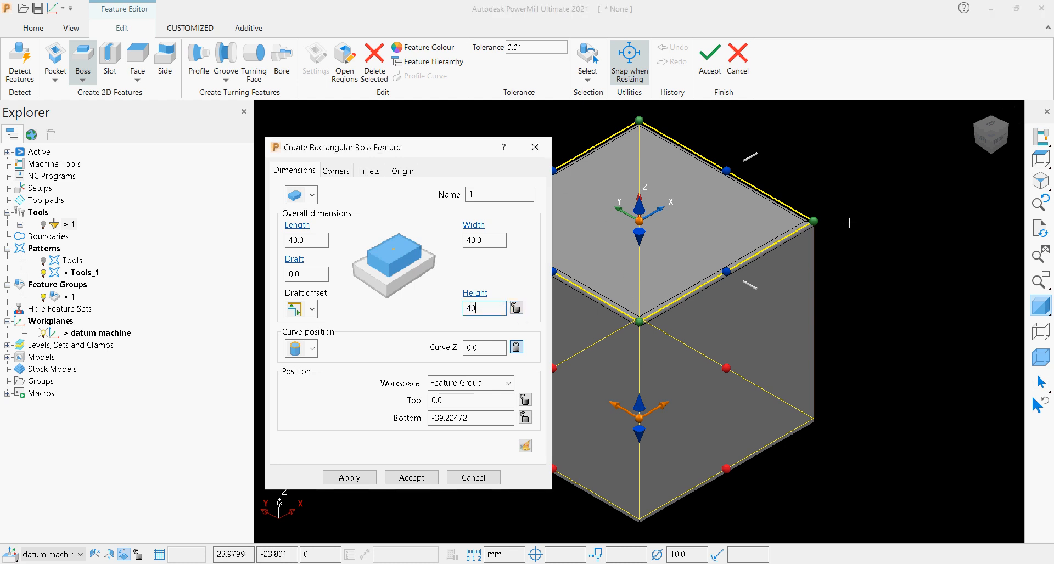
scroll(832, 254, "down", 2)
scroll(654, 247, "up", 2)
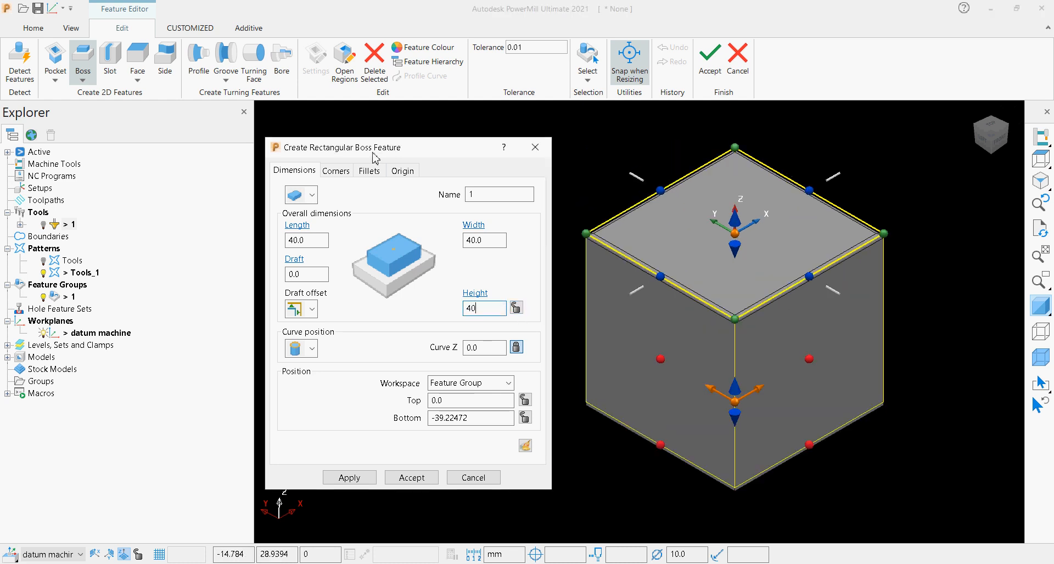
Give the boss a top fillet with a 1 mm radius, apply the feature and close its creation form.
left_click(362, 174)
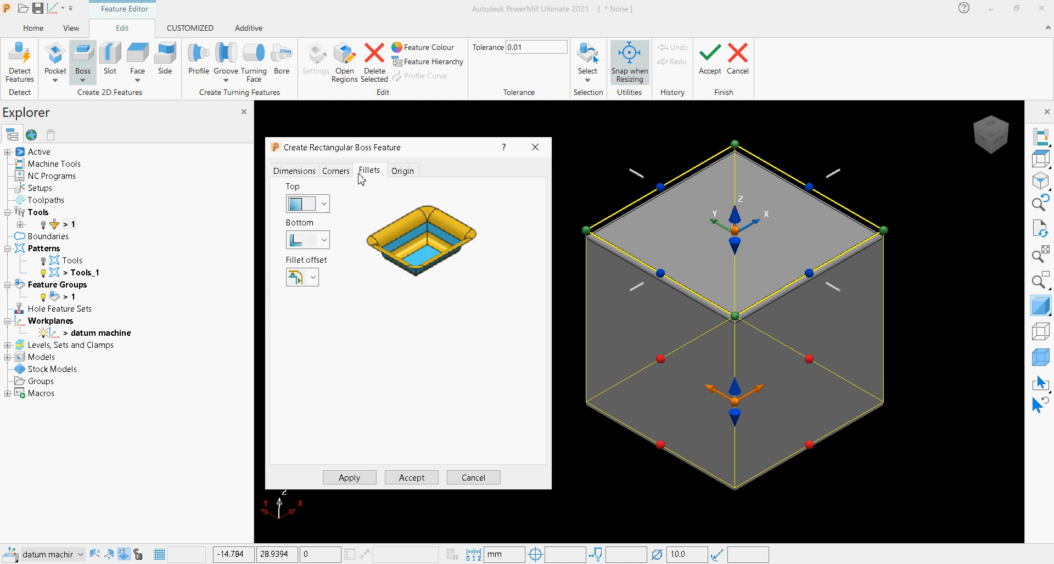
left_click(323, 203)
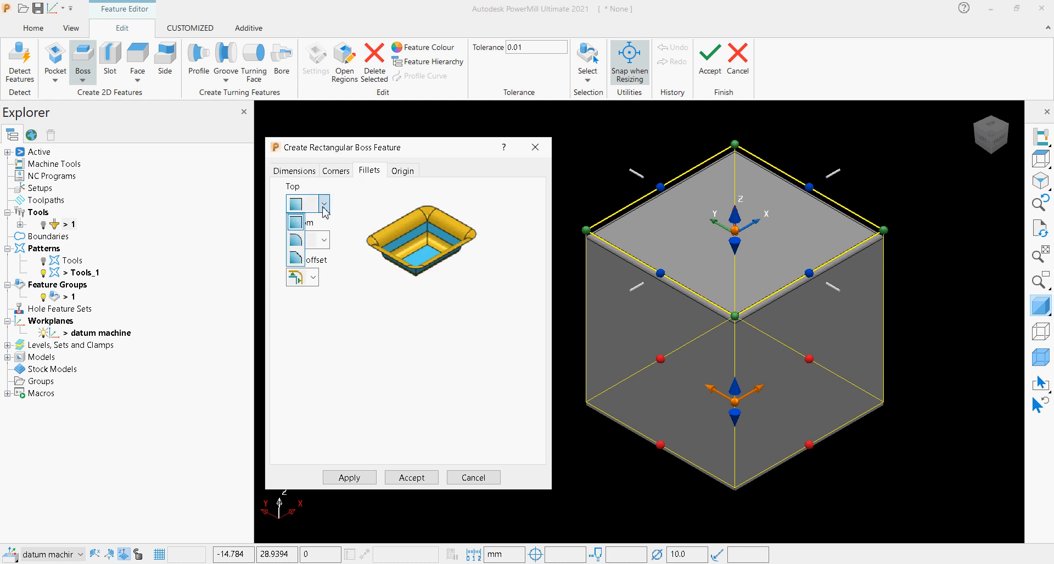
left_click(295, 240)
left_click(325, 240)
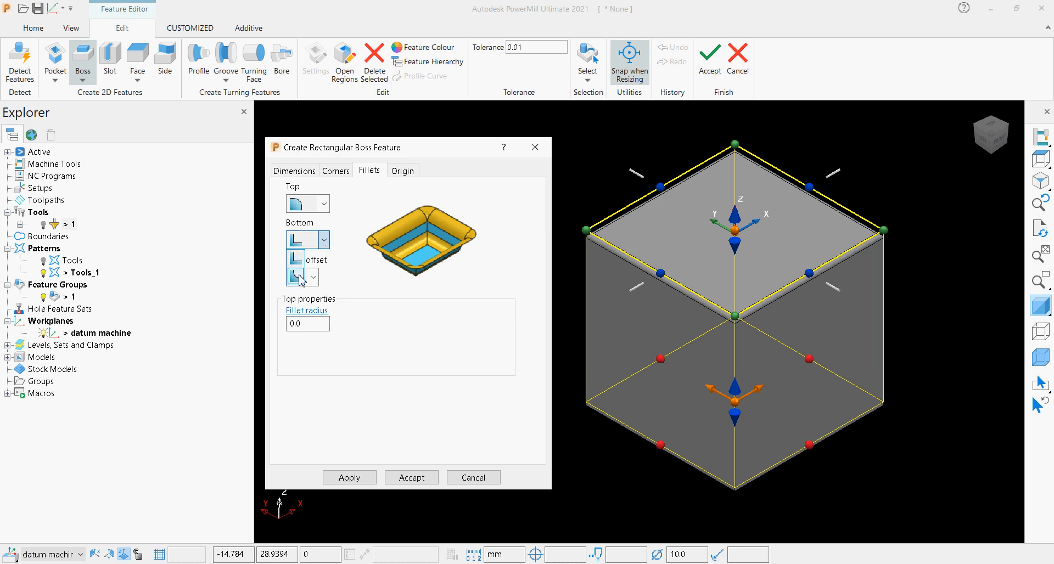
left_click(324, 246)
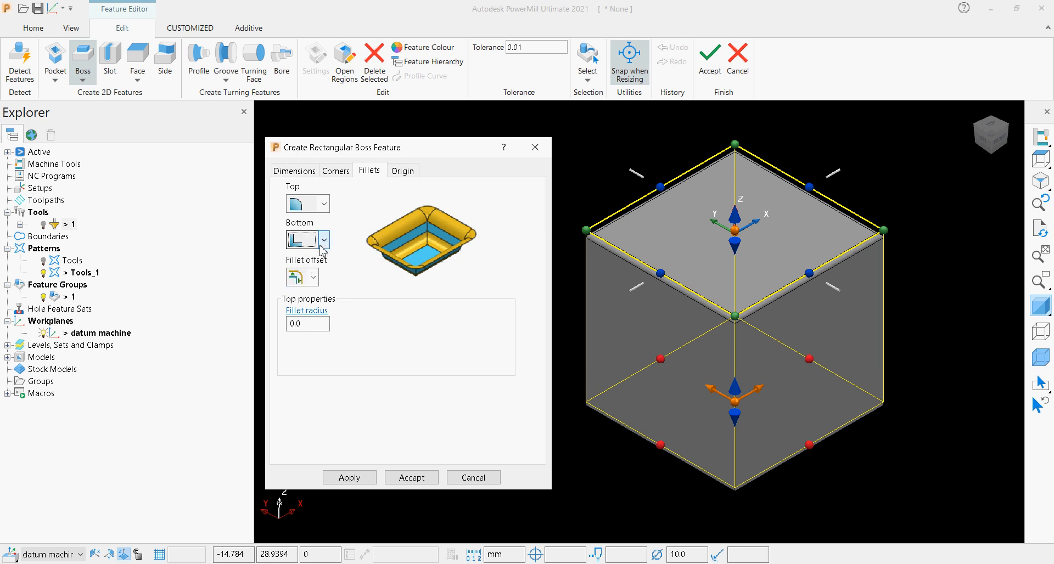
left_click(283, 321)
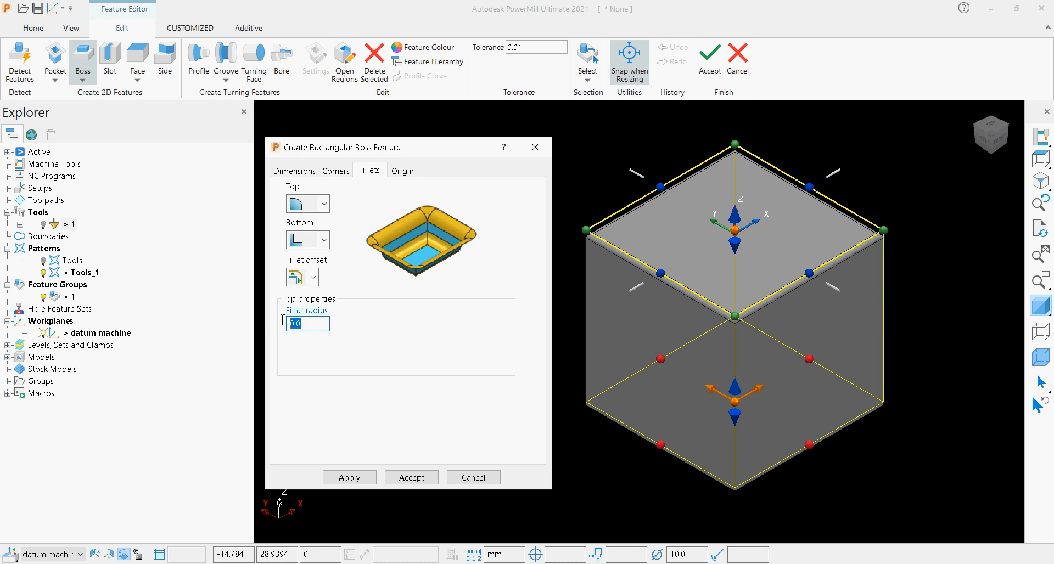
type("1")
left_click(335, 171)
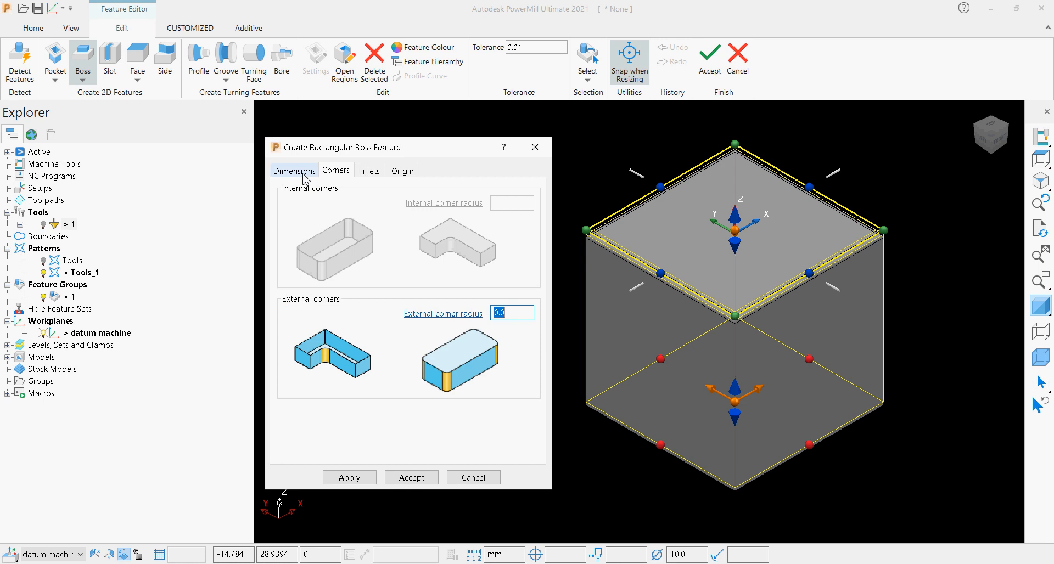
left_click(340, 479)
left_click(472, 477)
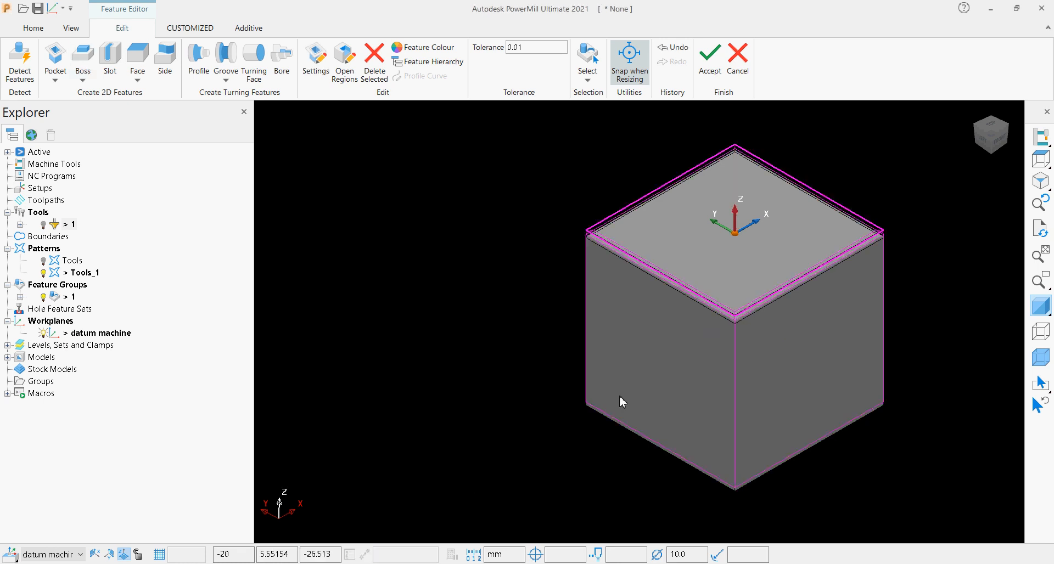
Edit the boss feature so its origin Z position is -40 mm, aligning its filleted top with the block.
scroll(609, 242, "up", 6)
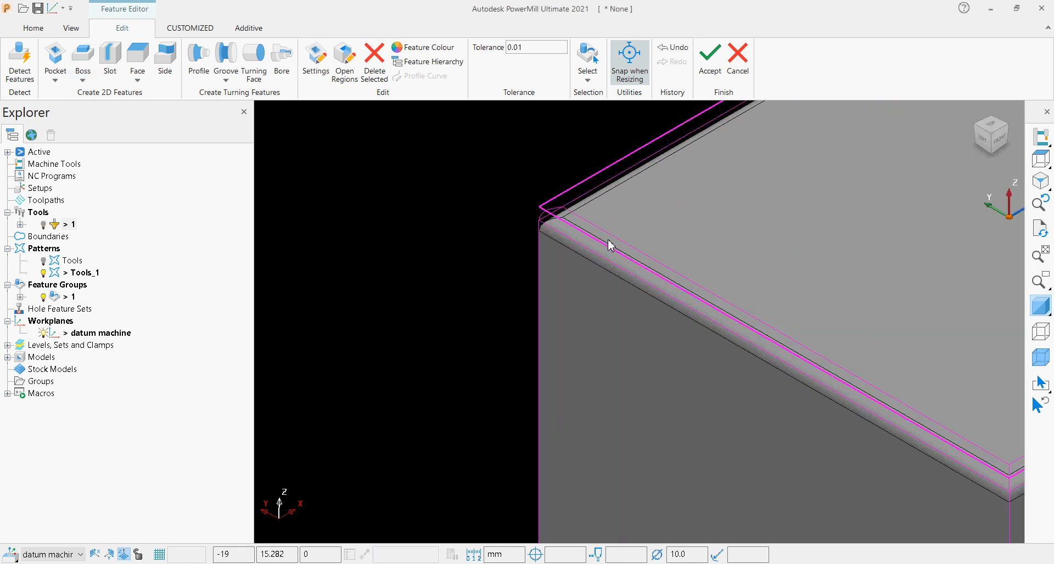
left_click(1000, 141)
scroll(842, 146, "up", 6)
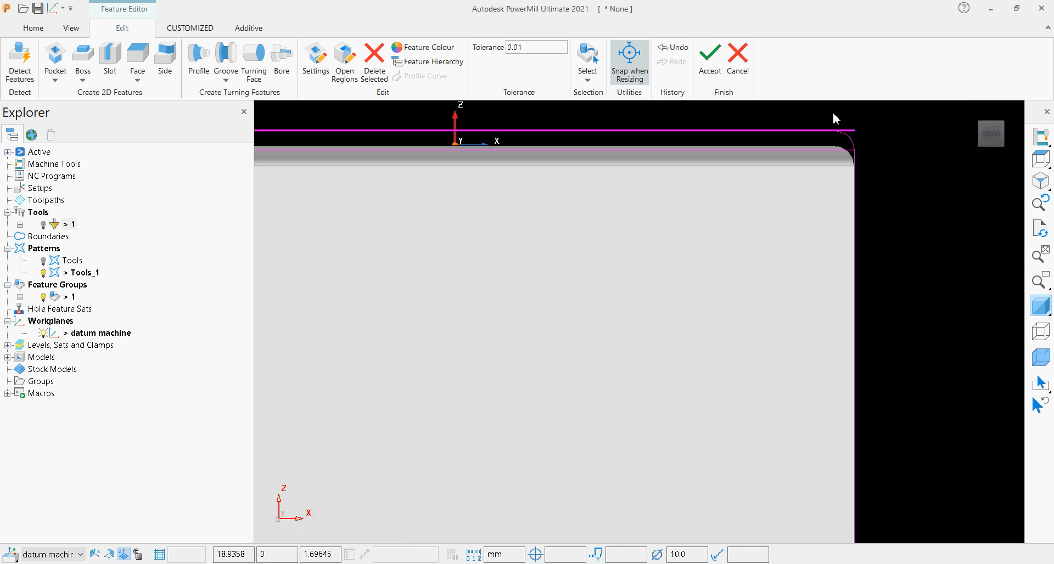
double_click(858, 177)
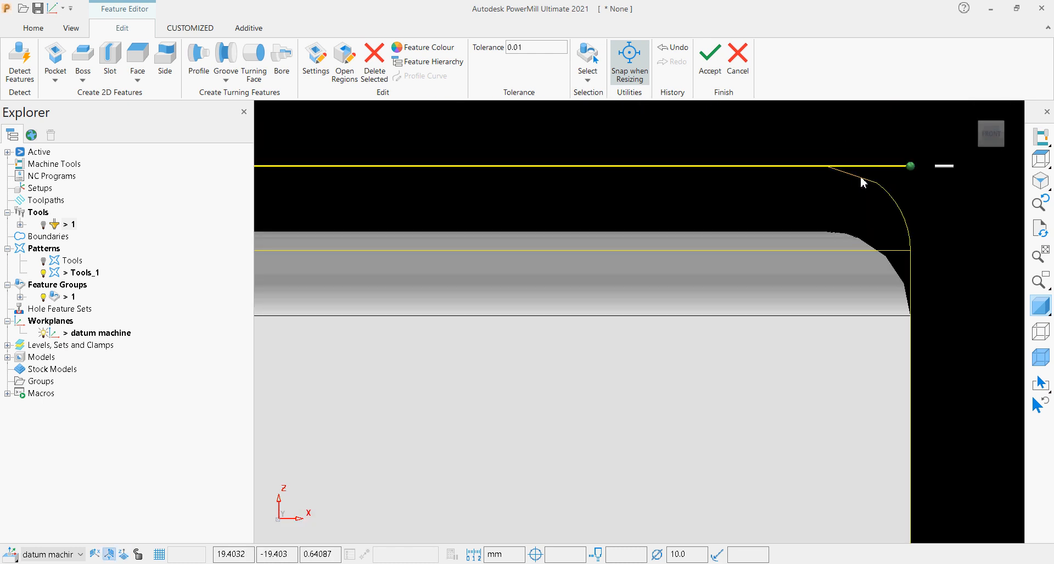
scroll(849, 201, "down", 1)
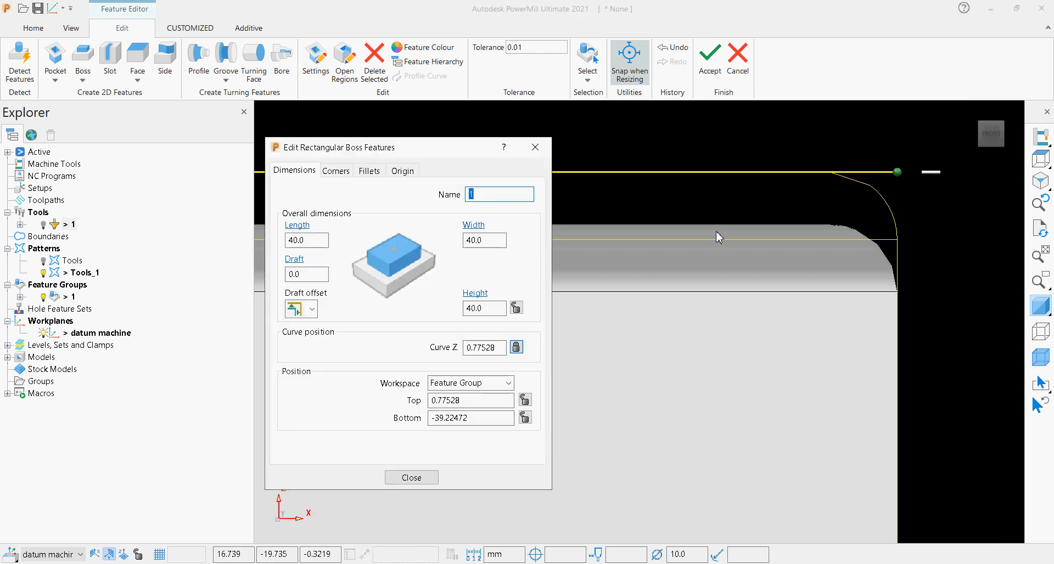
left_click(404, 171)
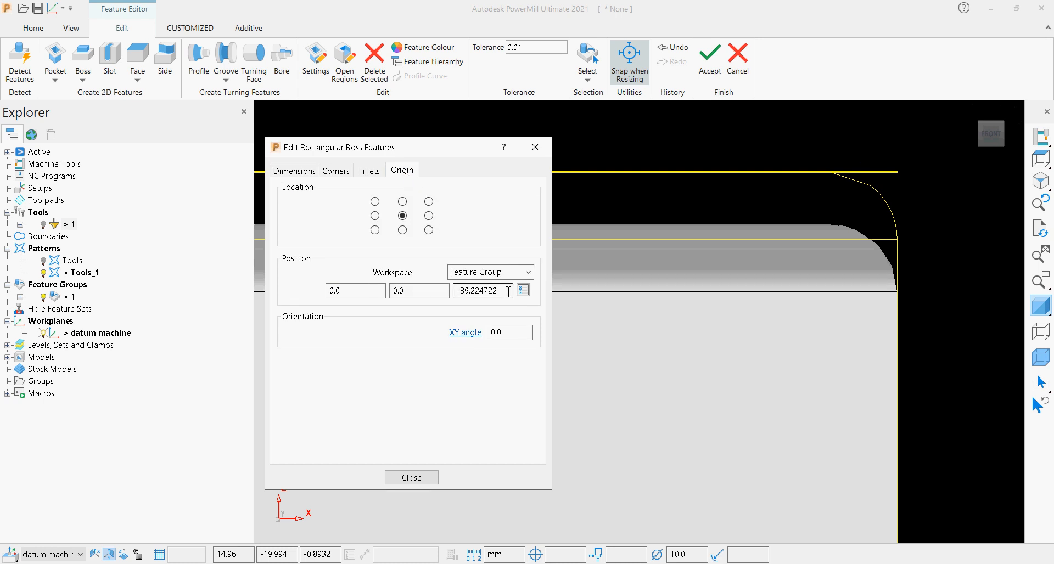
left_click_drag(506, 291, 466, 292)
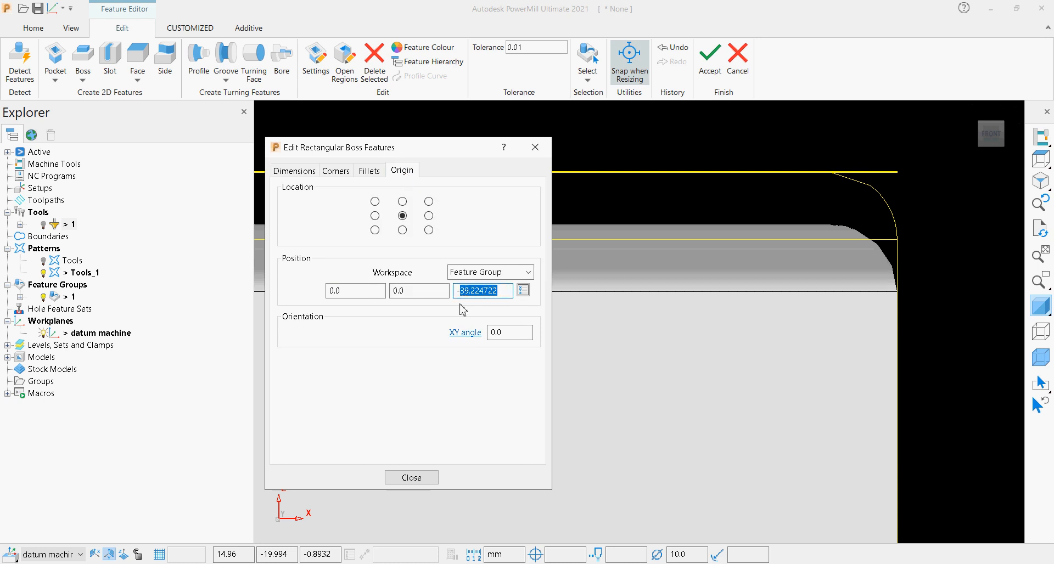
type("40")
left_click(436, 293)
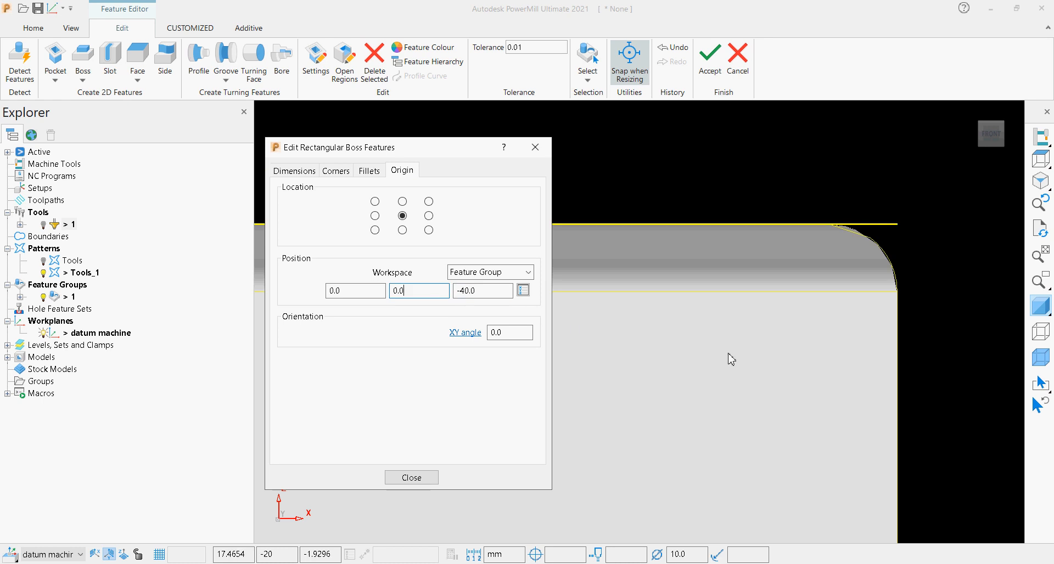
left_click(411, 478)
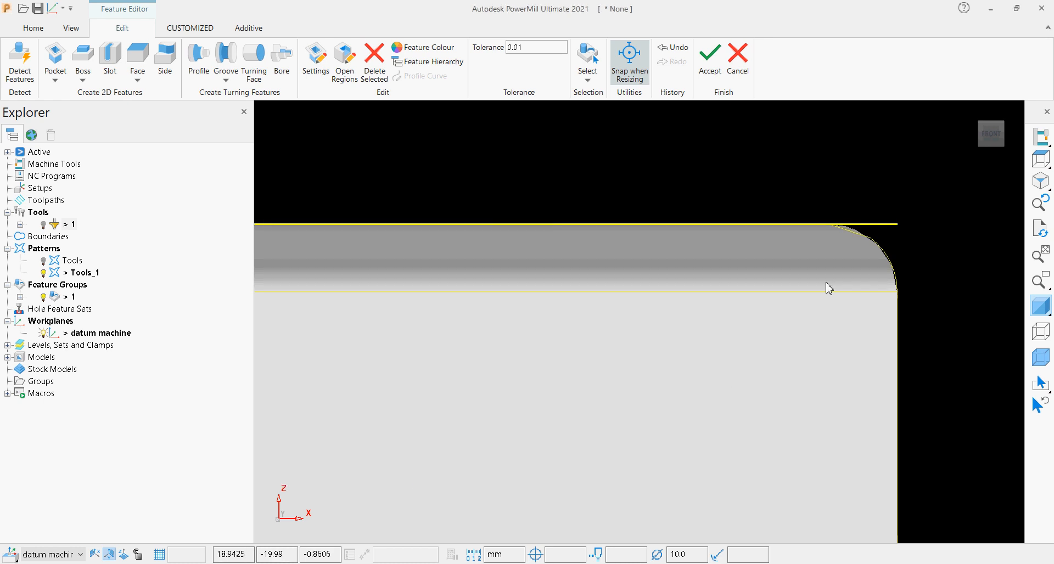
scroll(829, 289, "down", 2)
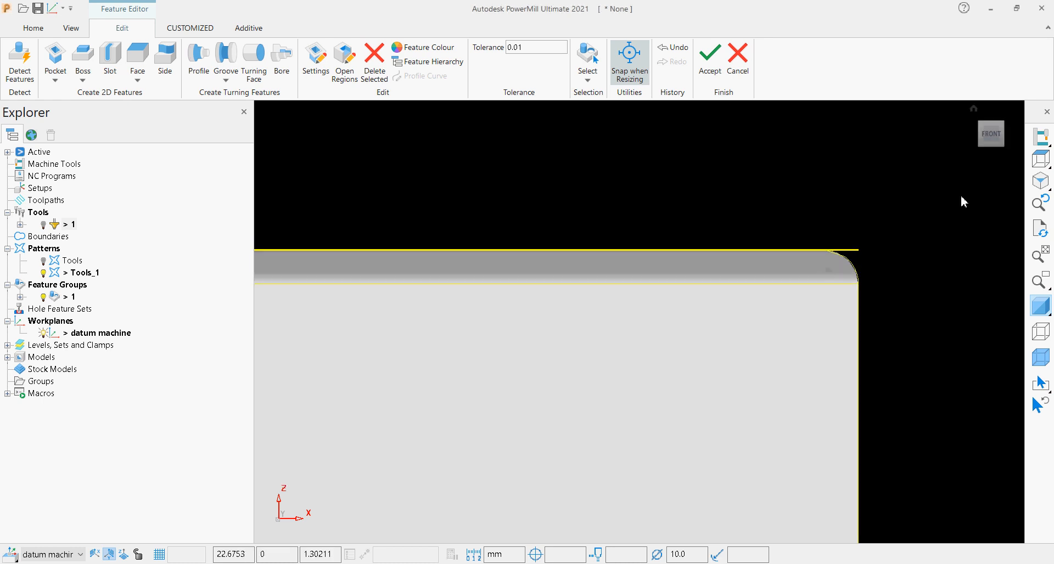
Check the finished boss feature in isometric view, deselect it and accept the changes to leave feature editing.
left_click(983, 129)
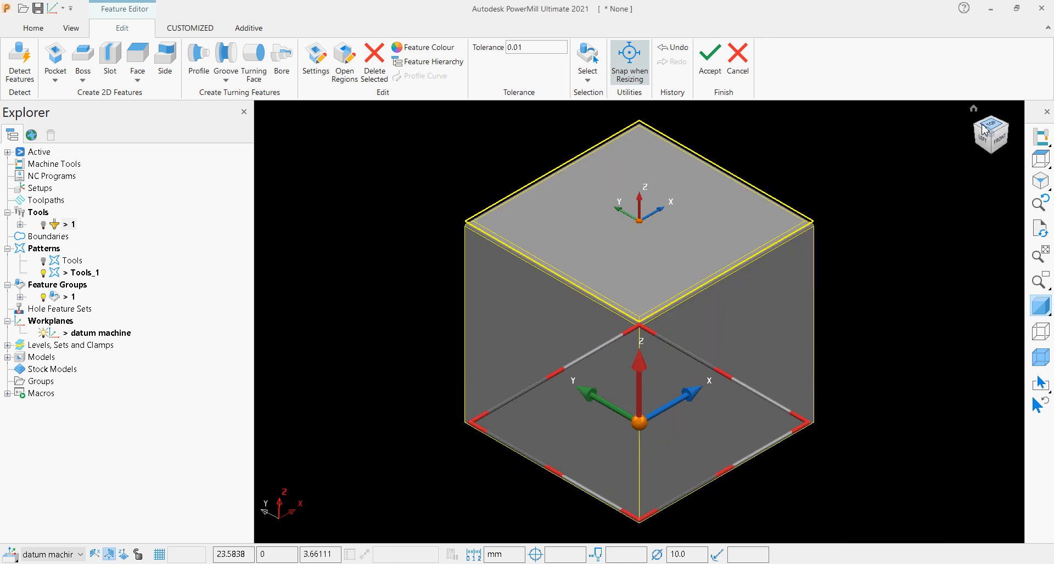
scroll(459, 222, "up", 1)
left_click(469, 224)
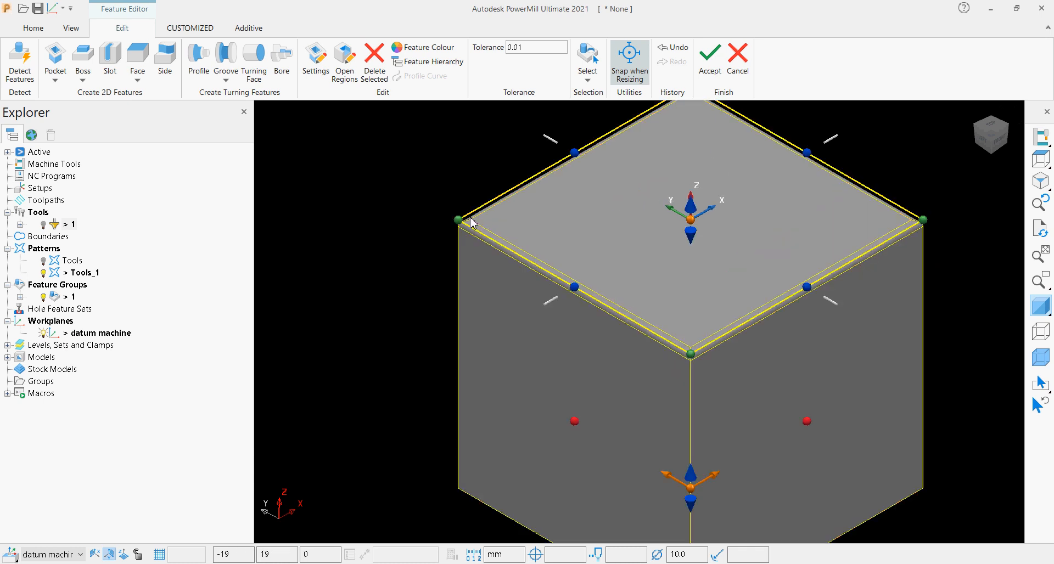
left_click(385, 191)
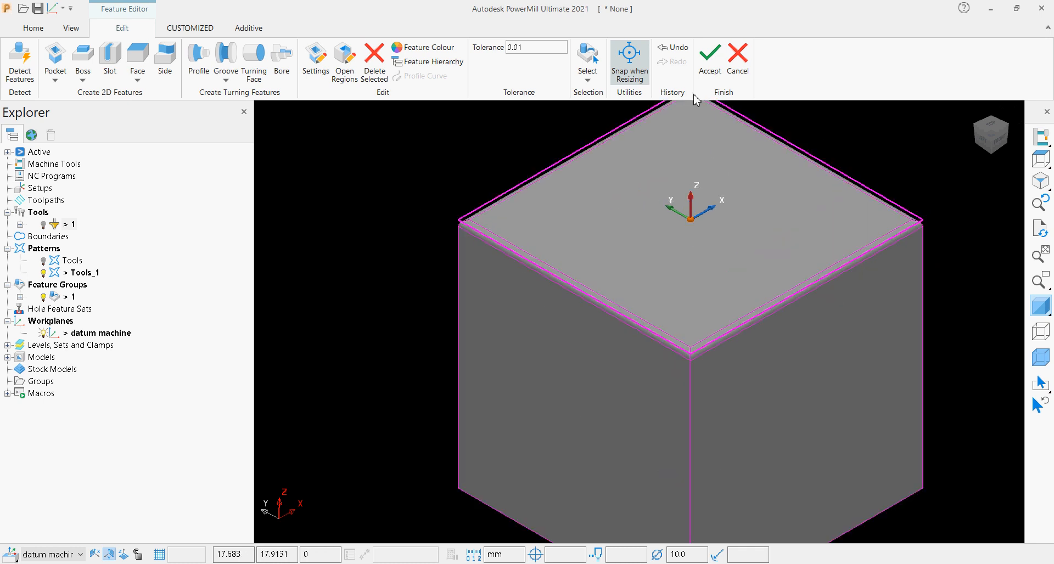
left_click(720, 56)
scroll(705, 192, "down", 1)
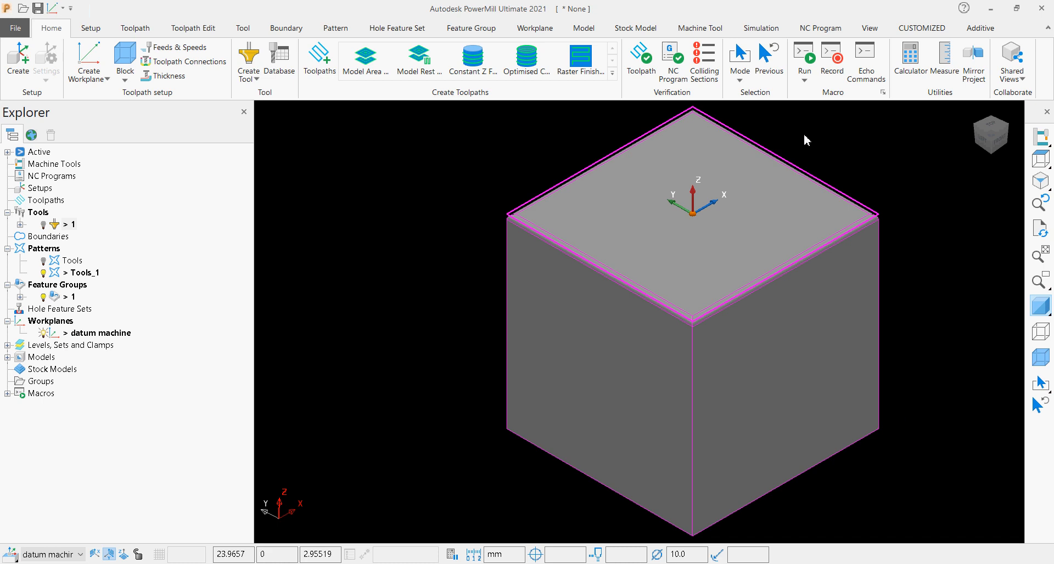
Create a new toolpath with the Feature Top Fillet Milling strategy from the Feature Machining category.
left_click(316, 62)
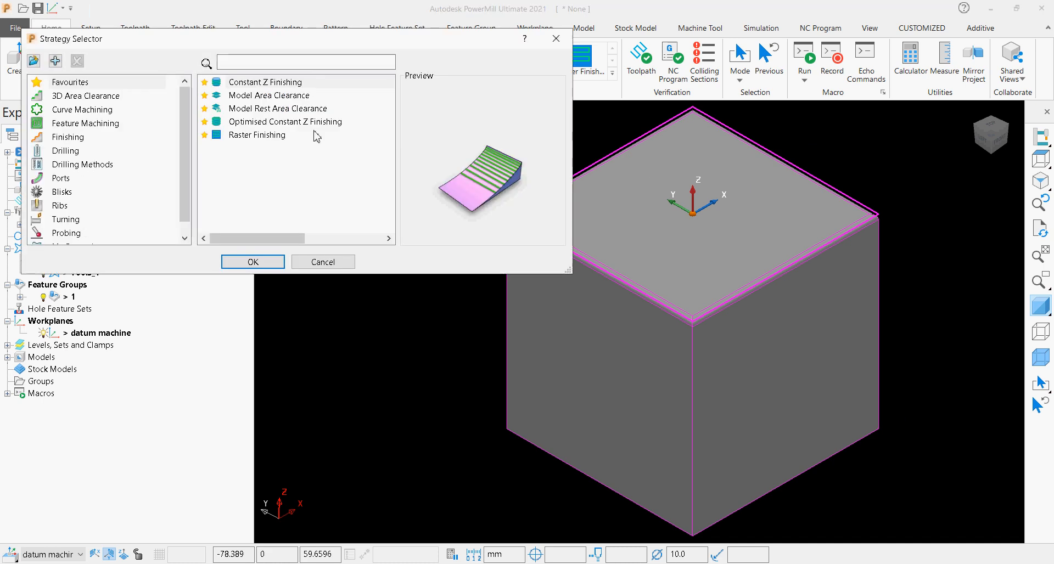
left_click(102, 124)
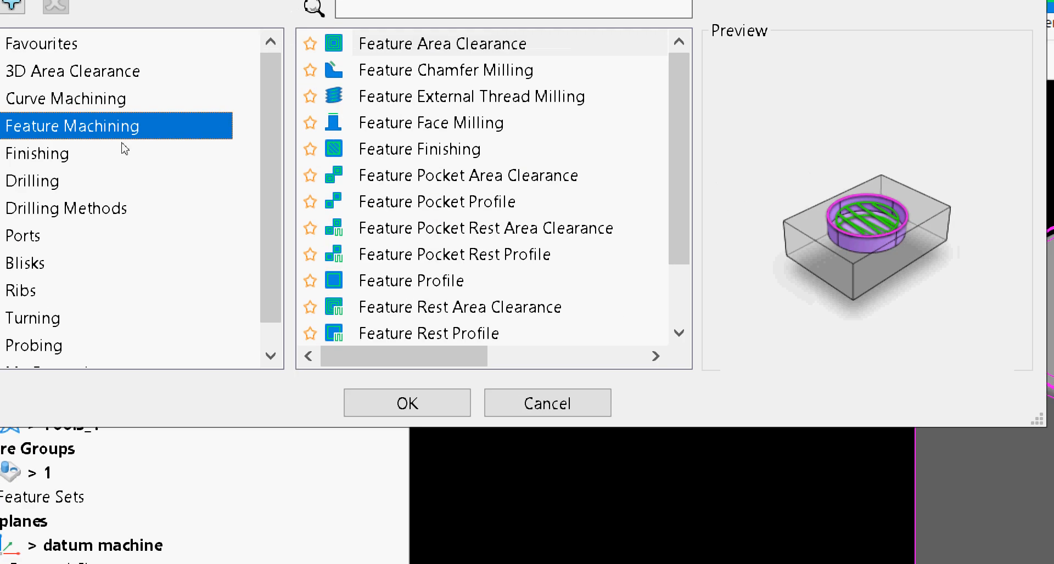
scroll(220, 165, "down", 1)
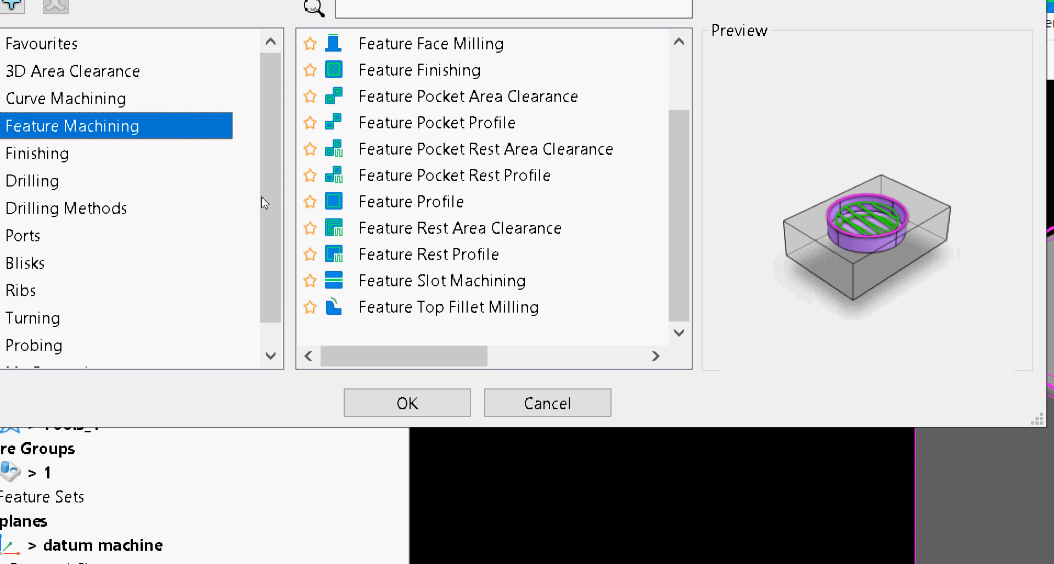
left_click(384, 307)
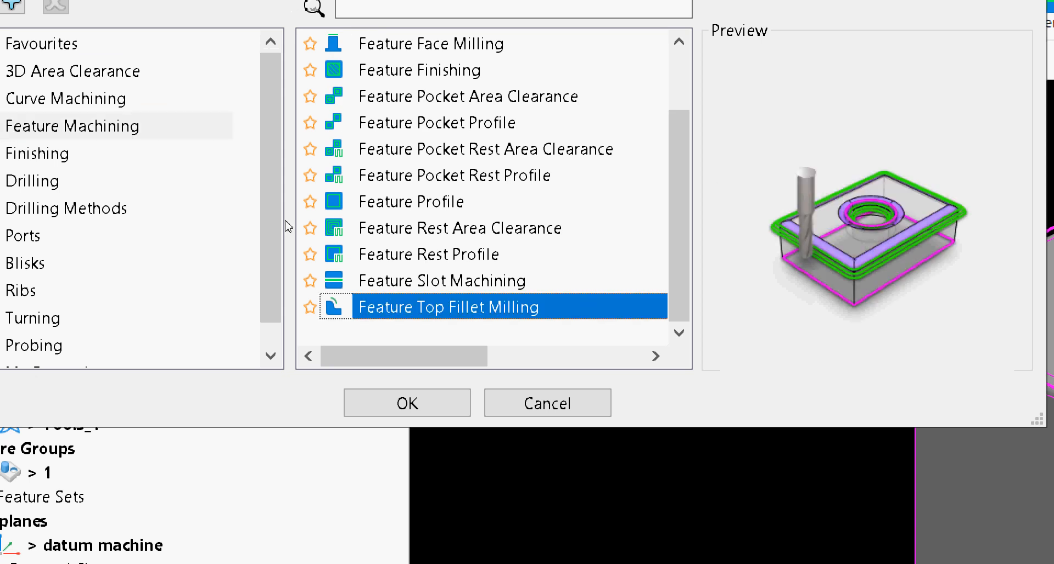
left_click(407, 404)
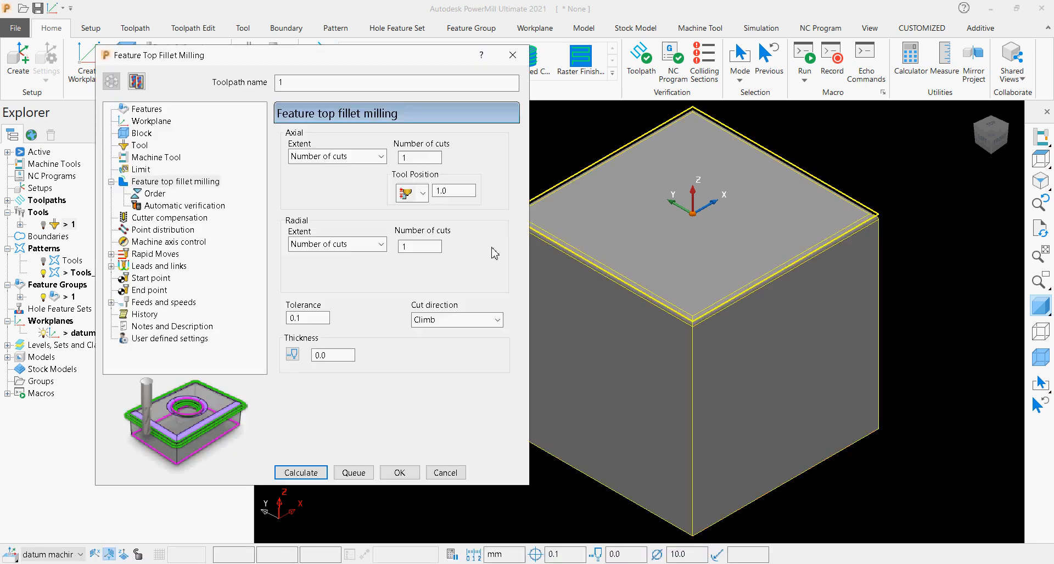
Assign routing tool 1 to the top fillet milling toolpath.
left_click(134, 146)
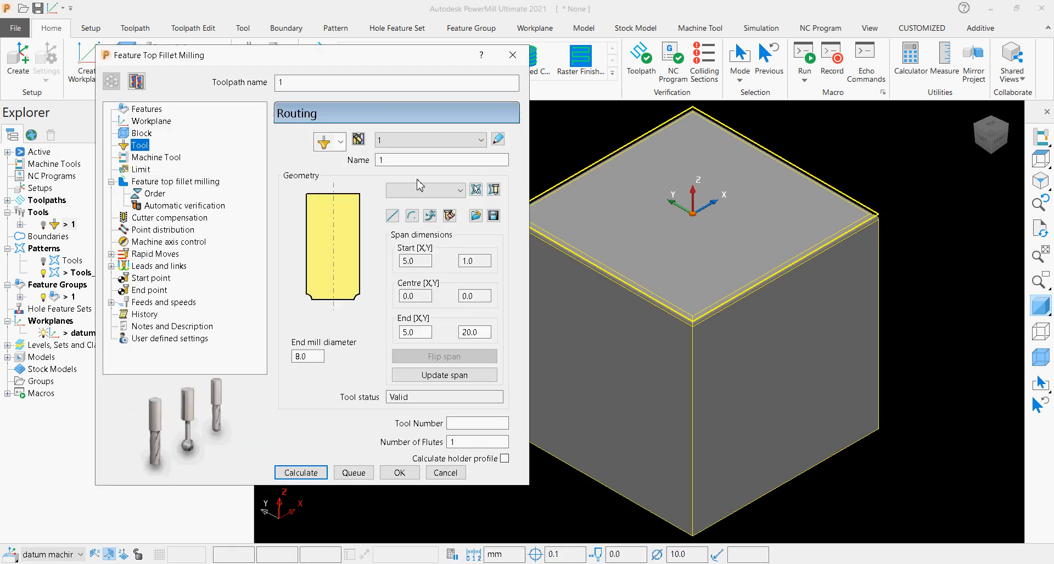
left_click(420, 142)
left_click(414, 168)
Open the toolpath's limit settings and display the block to compare it with the model from above and in isometric view.
left_click(141, 170)
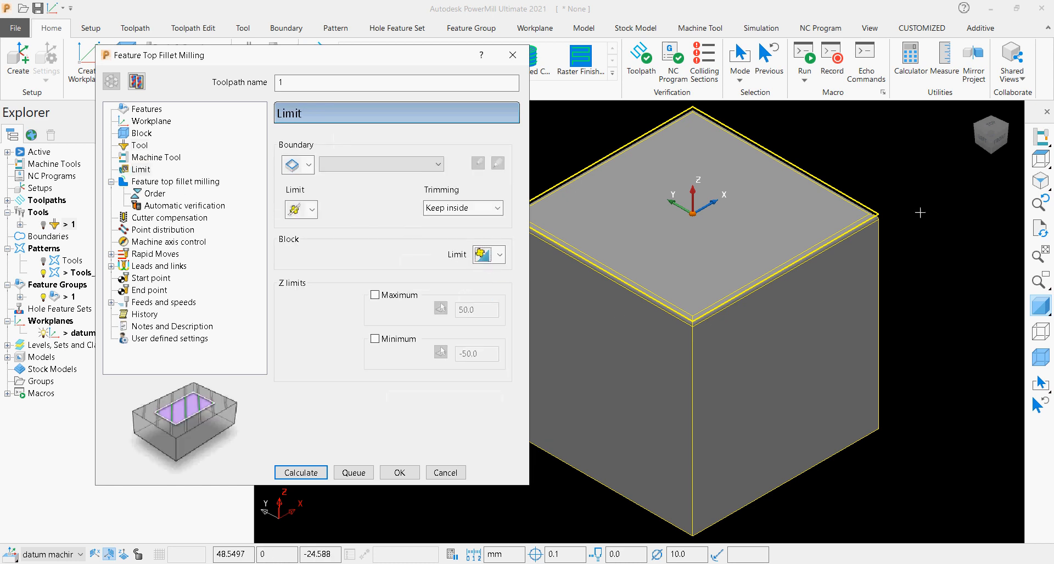
left_click(1040, 356)
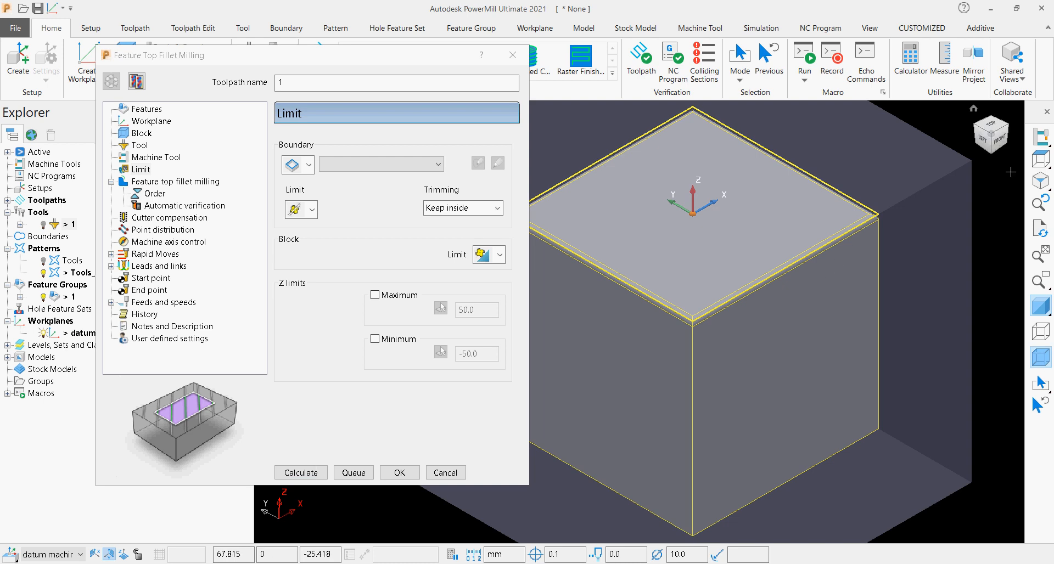
left_click(991, 126)
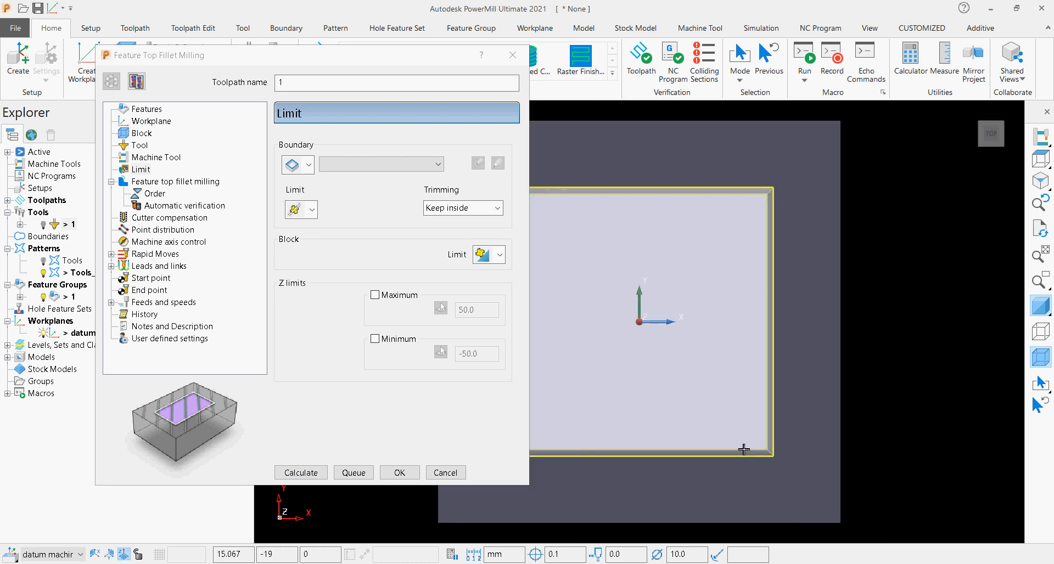
left_click(982, 146)
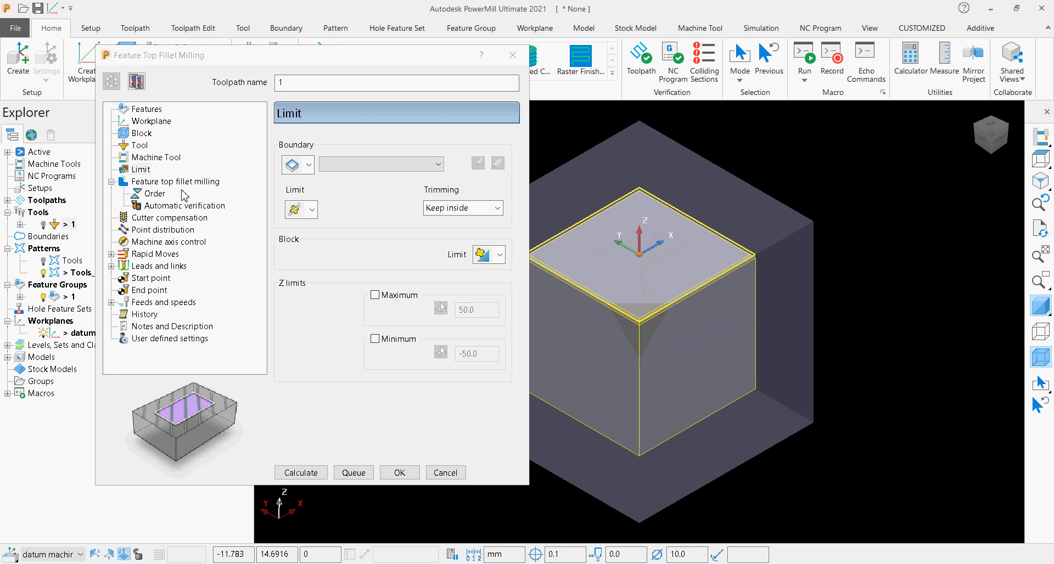
Set both the axial and radial extents of the fillet milling to Number of cuts, with 1 cut each.
left_click(160, 184)
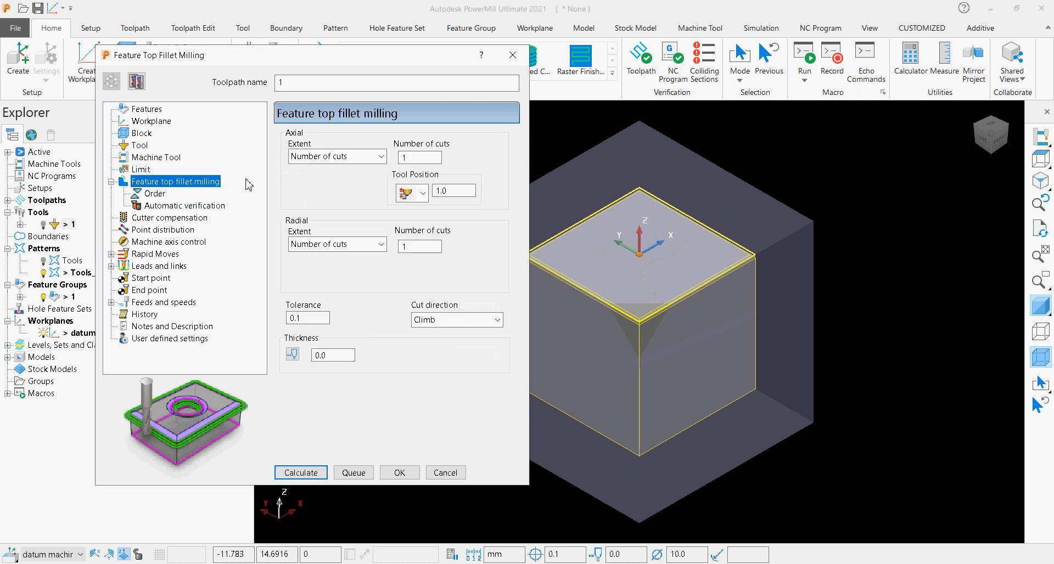
left_click(361, 157)
left_click(363, 171)
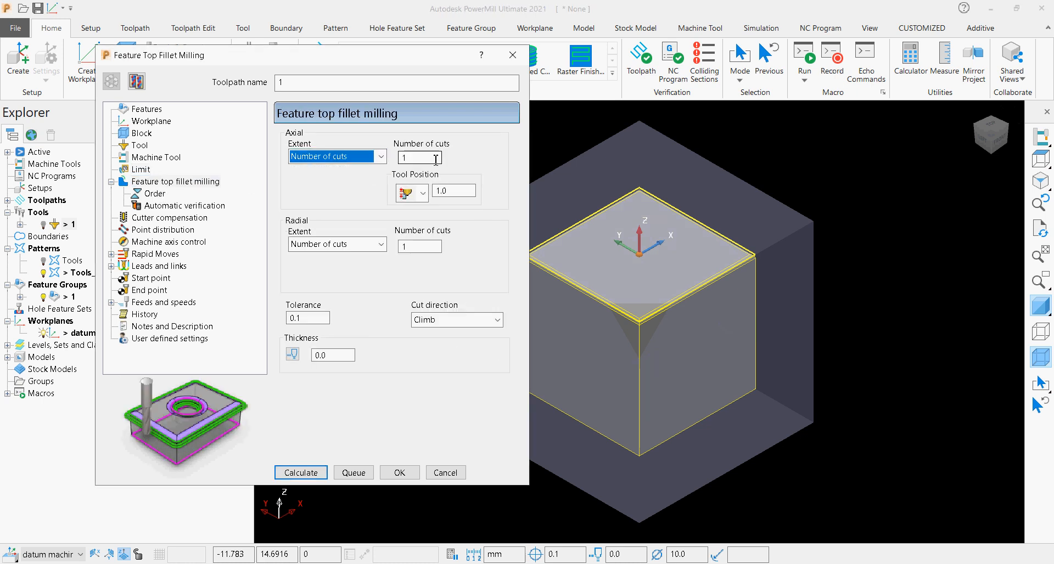
left_click(408, 158)
left_click(360, 243)
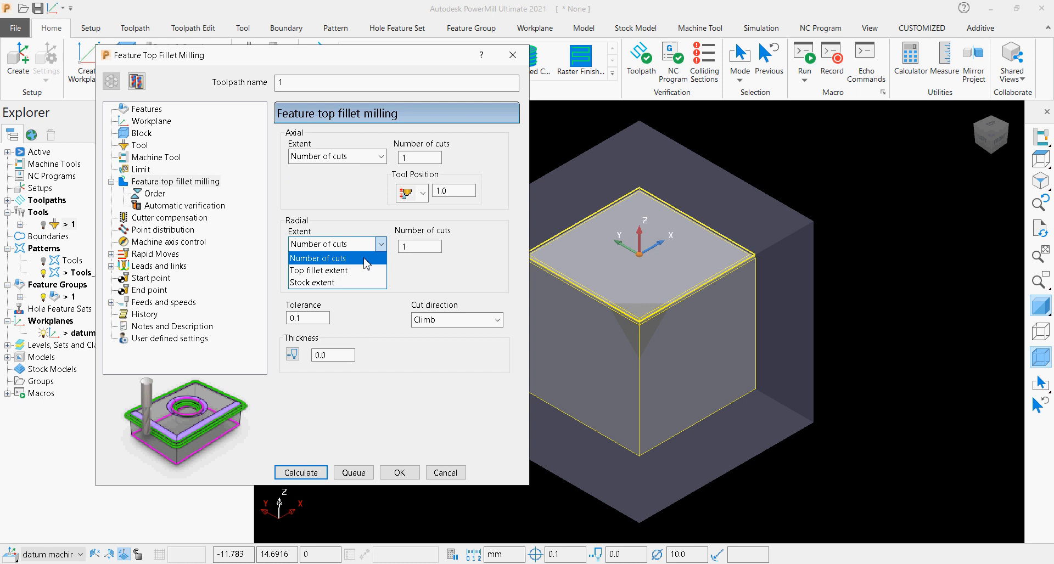
left_click(364, 257)
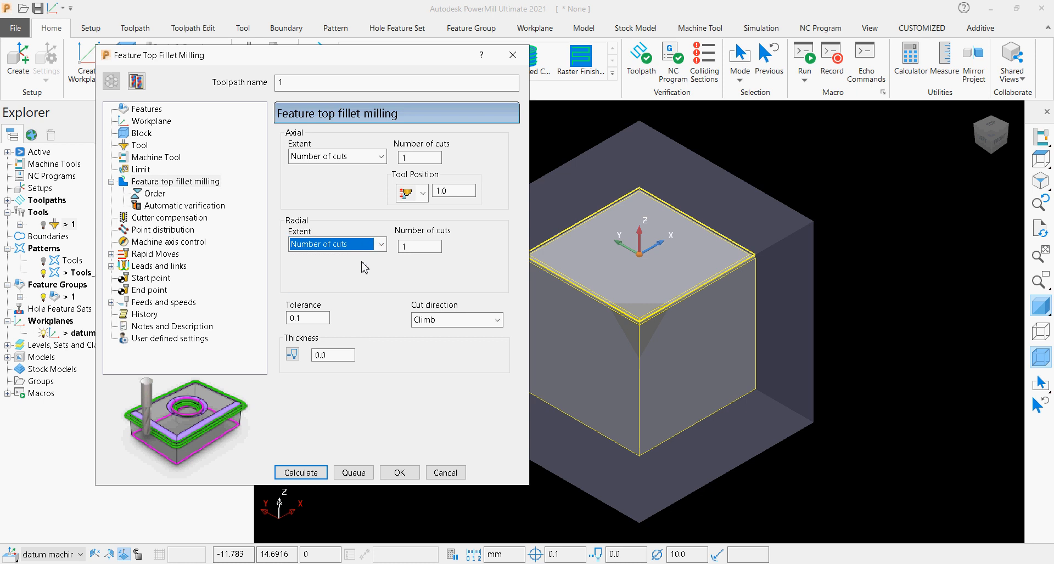
Switch the axial tool position to the second of its three modes with a value of 0.0, keeping thickness at 0.0.
left_click(423, 194)
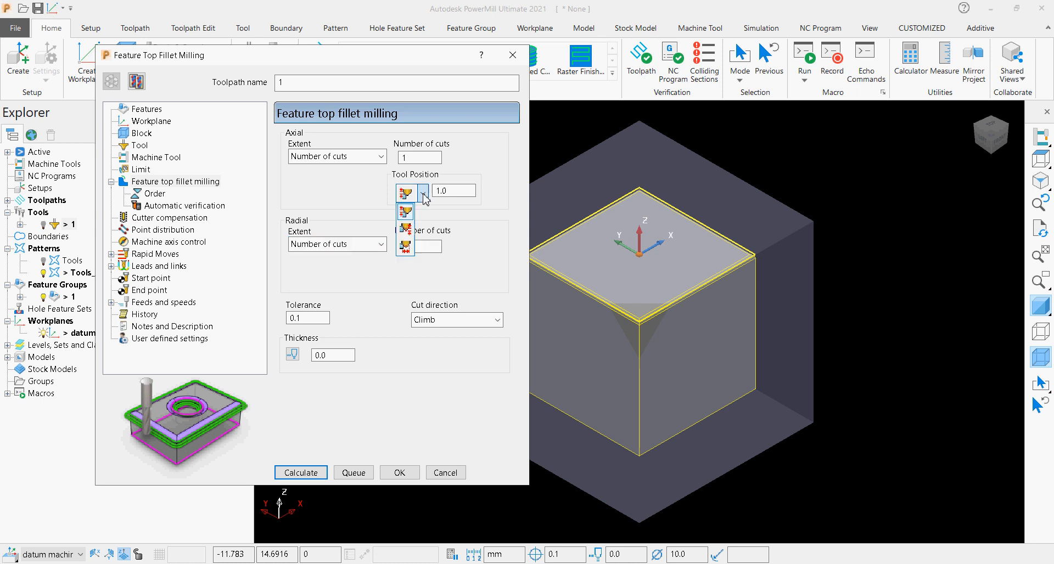
left_click(413, 234)
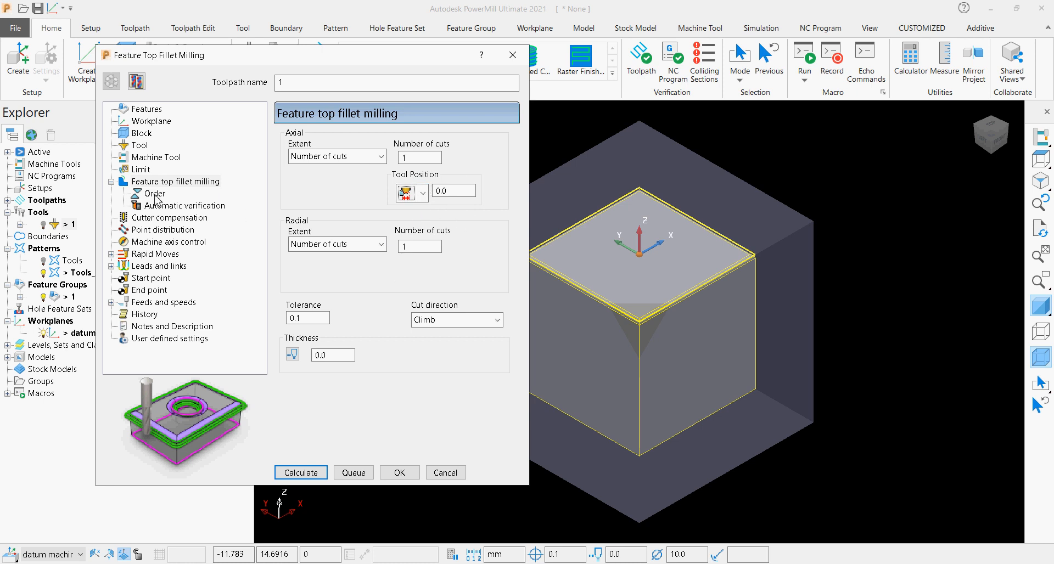
double_click(320, 355)
Review the selected boss feature 1, calculate the top fillet toolpath, close its form and hide the block.
left_click(133, 111)
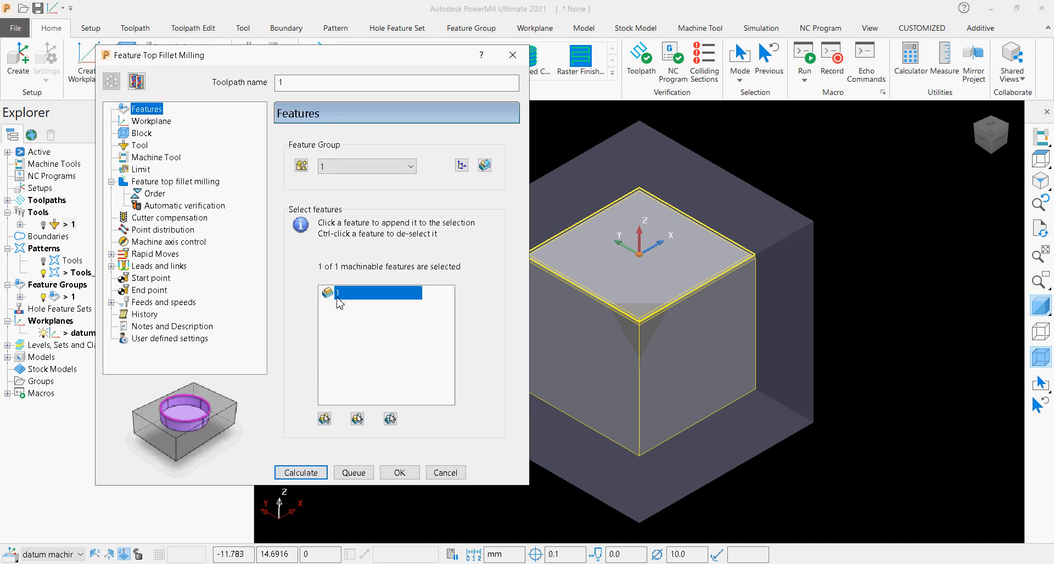
left_click(306, 473)
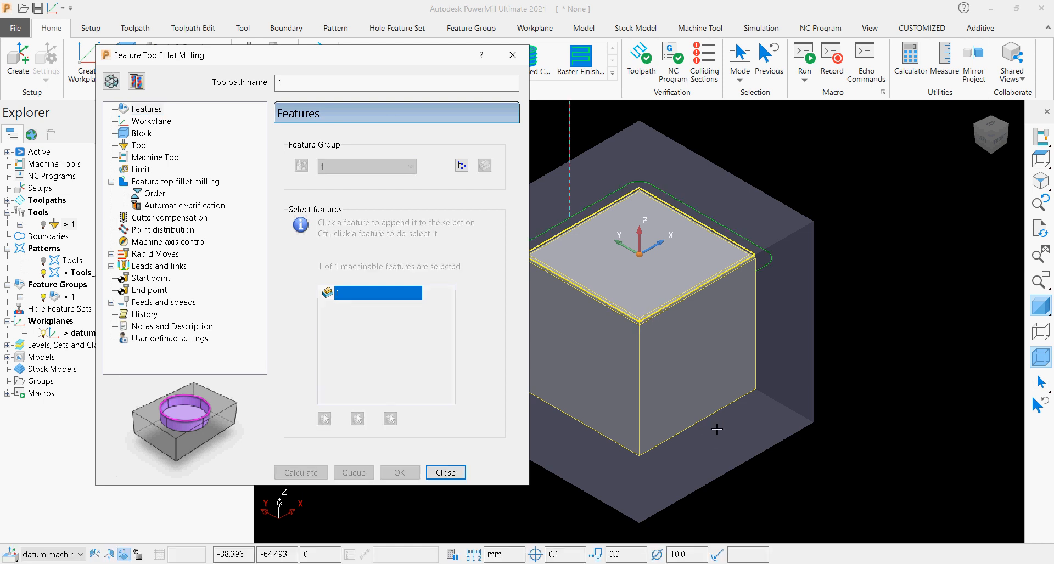
left_click(445, 473)
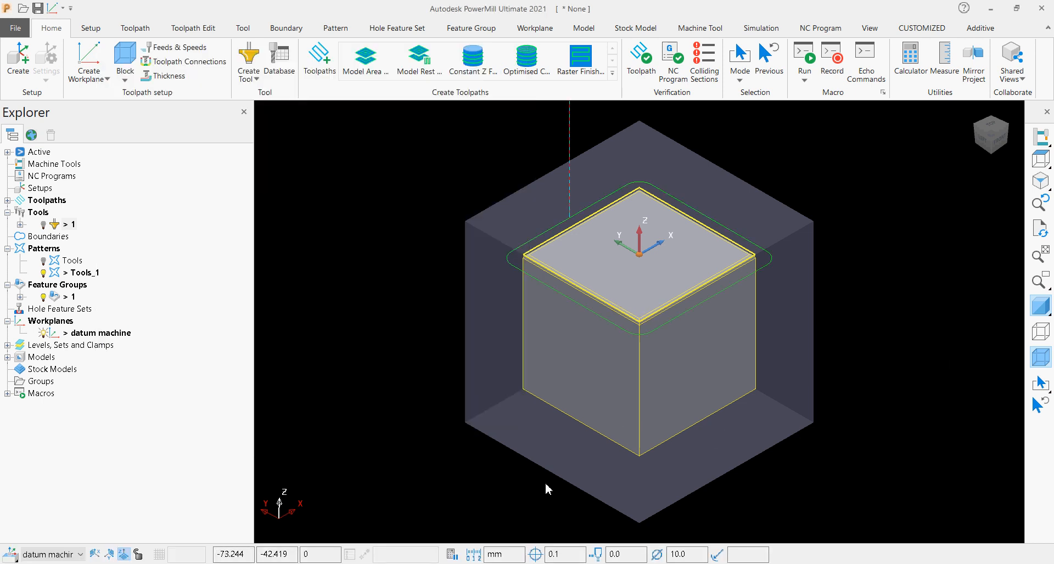
left_click(1046, 358)
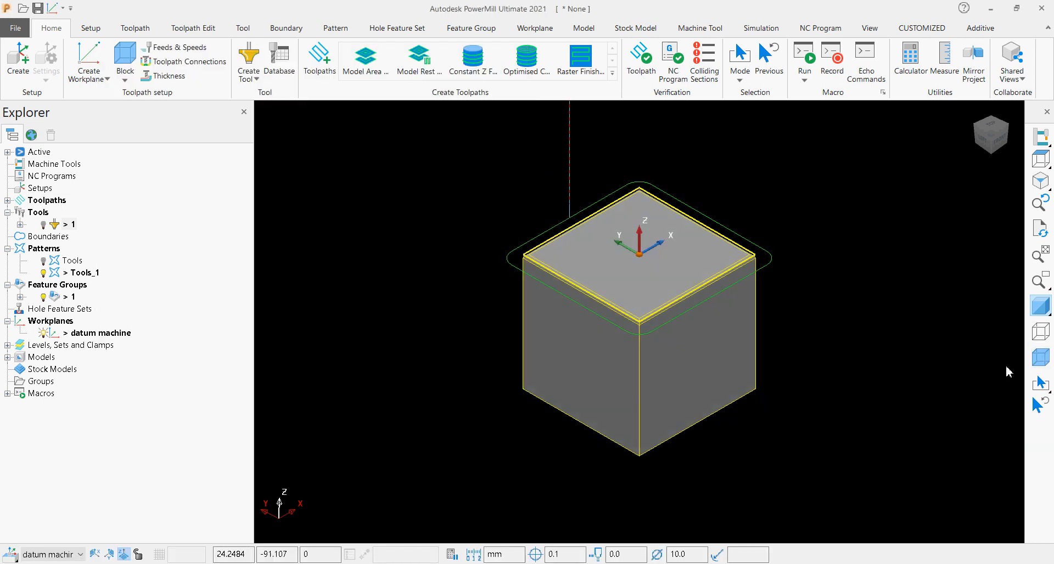
Start simulating toolpath 1 from a point on its path beside the block's top edge and show the tool.
right_click(558, 298)
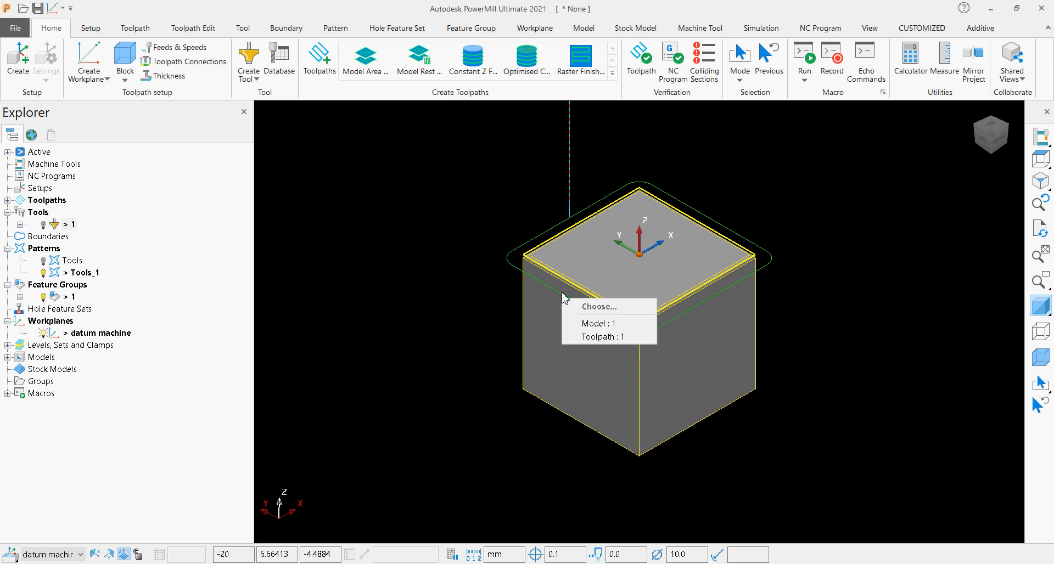
left_click(591, 337)
left_click(650, 142)
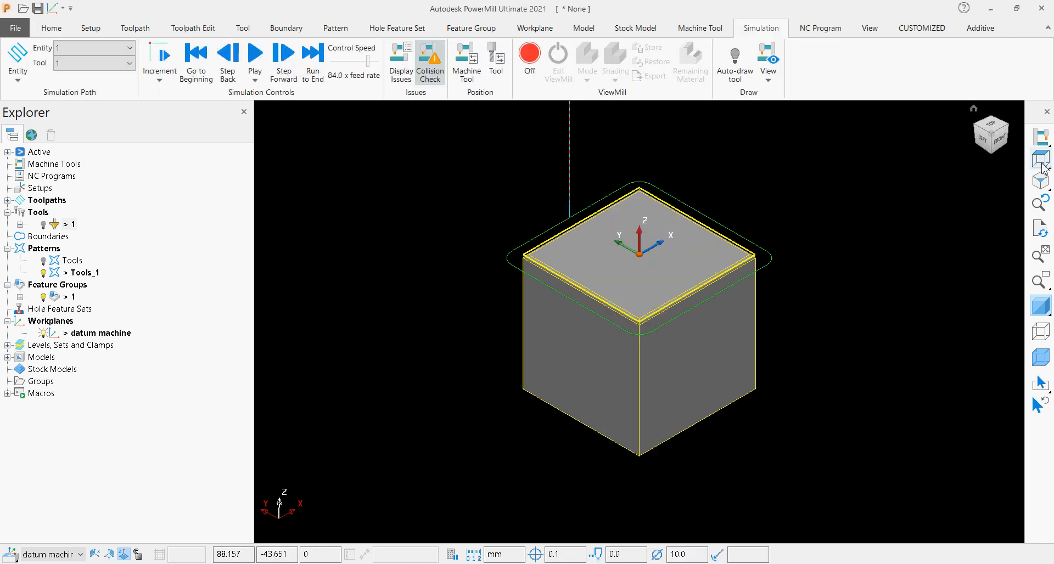
left_click(43, 224)
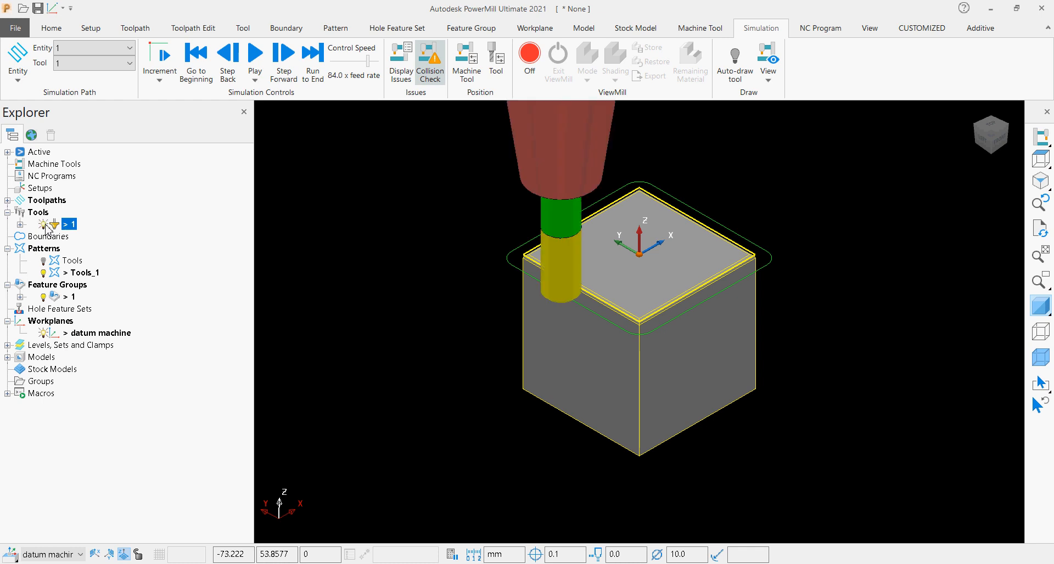
Examine the tool's concave profile against the block's filleted edge from the front, with model shading off and on, with wireframe displayed.
left_click(990, 151)
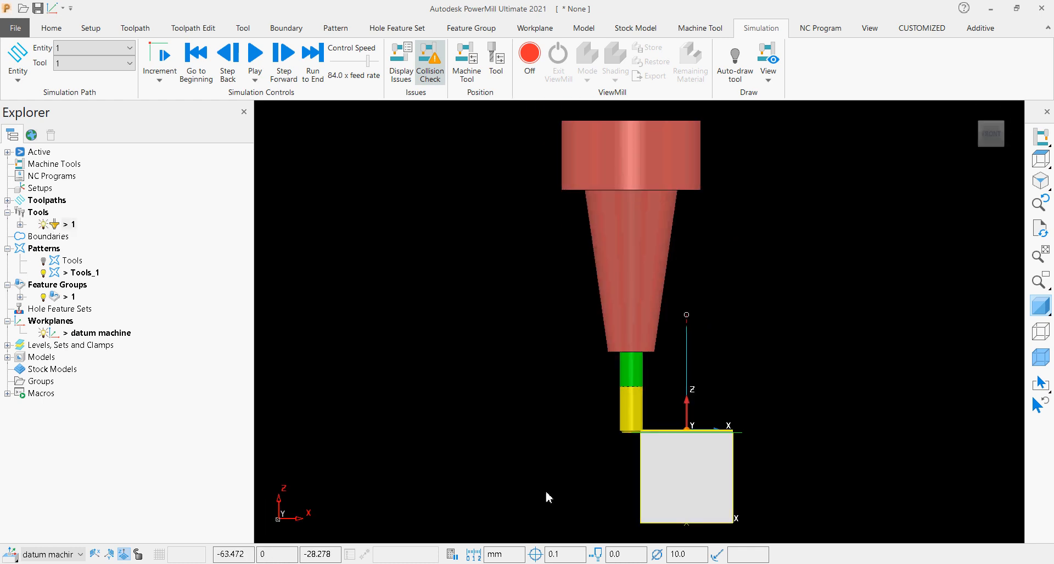
scroll(591, 478, "up", 10)
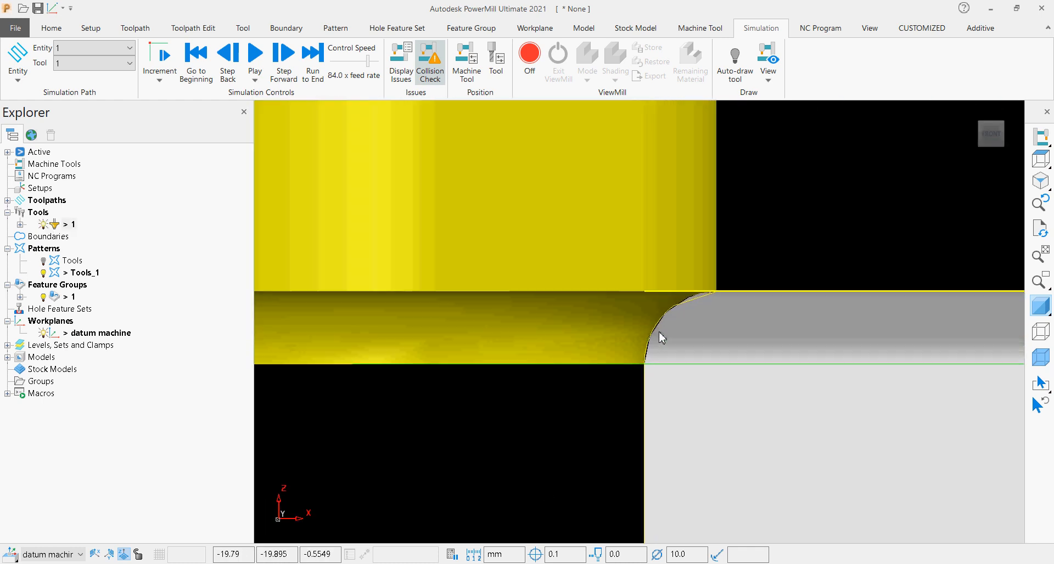
scroll(664, 332, "up", 2)
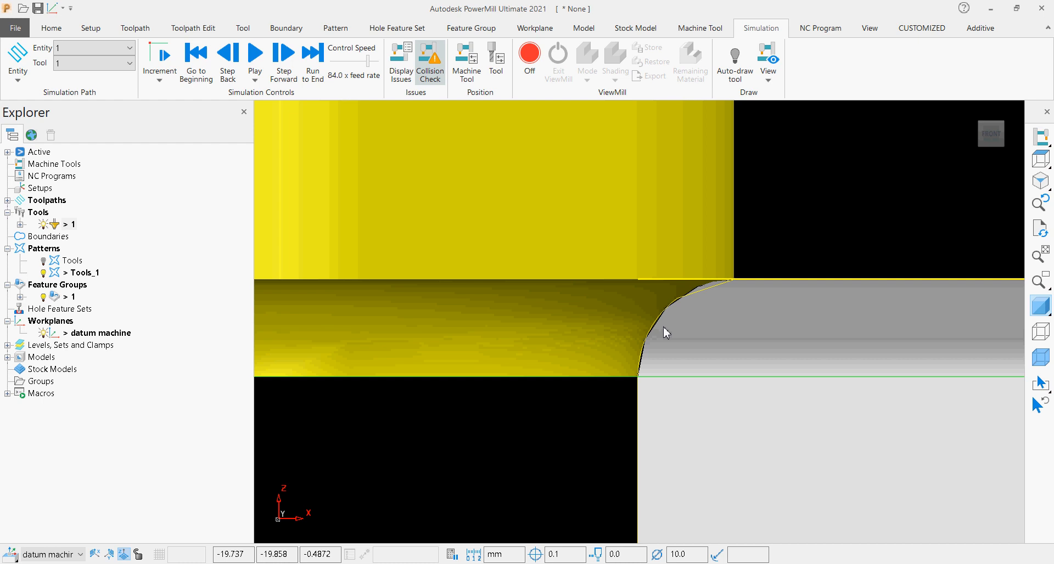
left_click(1040, 330)
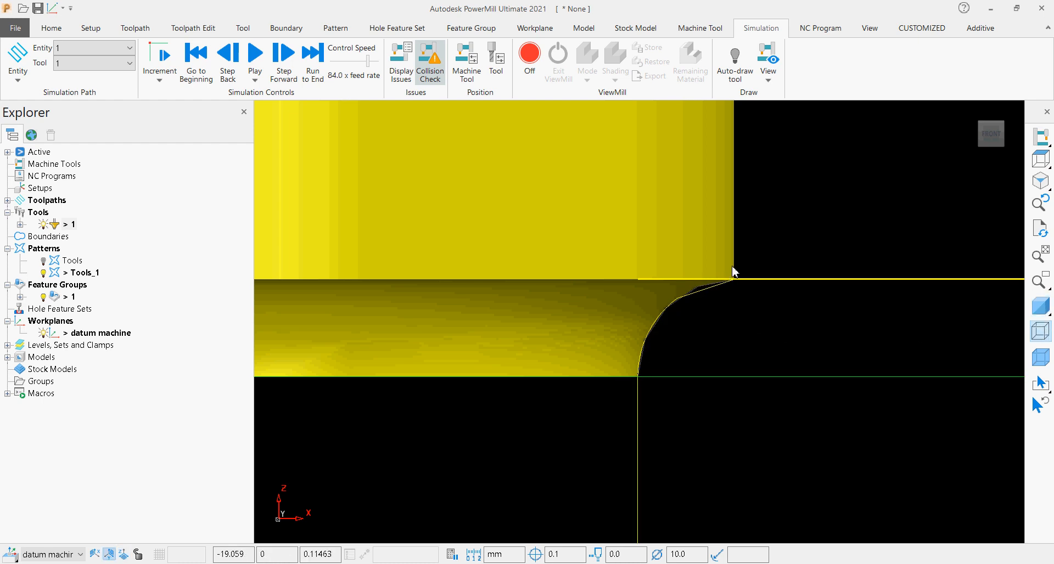
left_click(1040, 305)
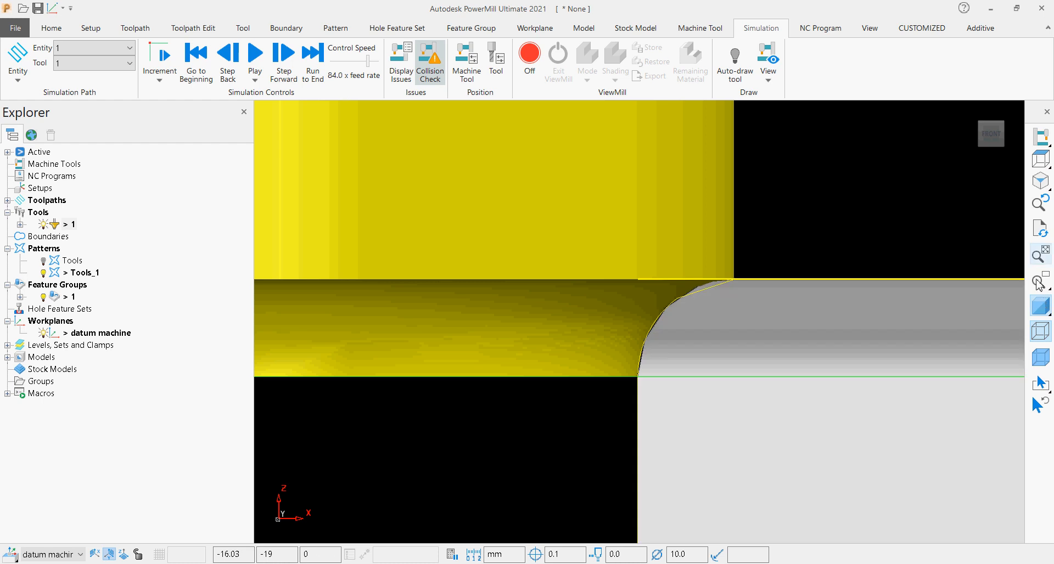
Return to the isometric view and simulate toolpath 1 from its start.
left_click(980, 126)
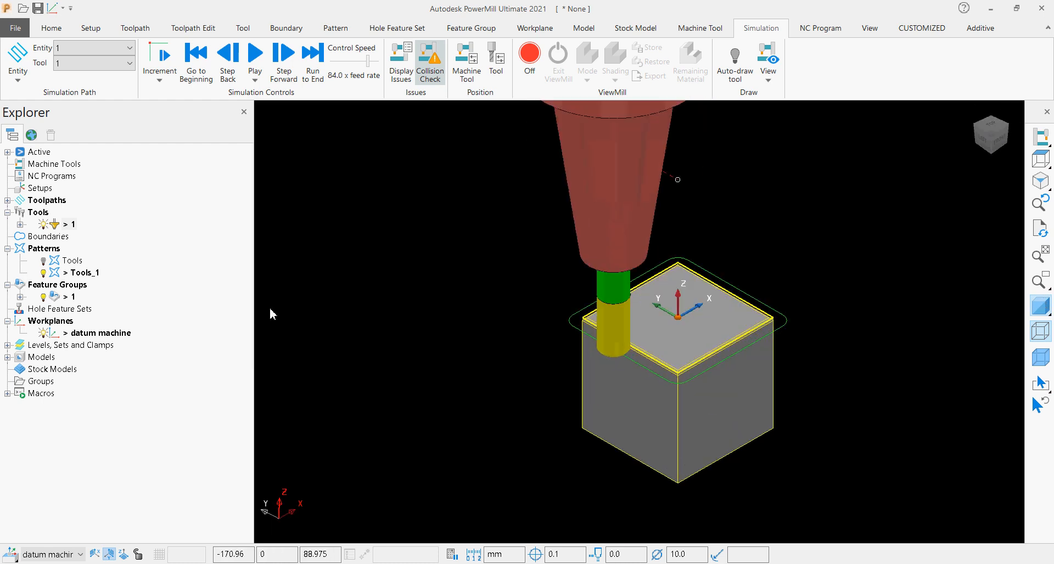
left_click(8, 201)
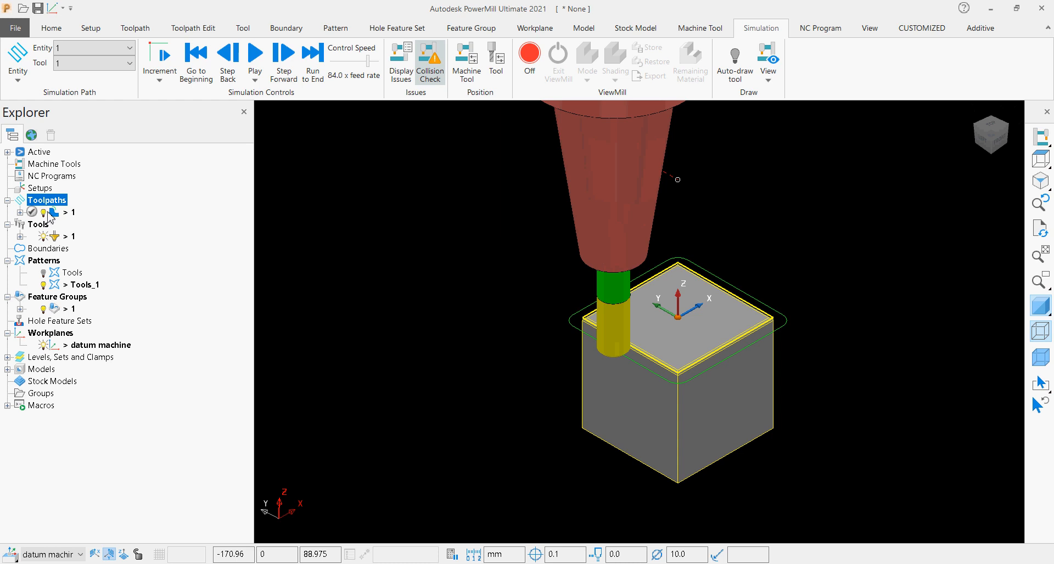
right_click(54, 214)
left_click(89, 160)
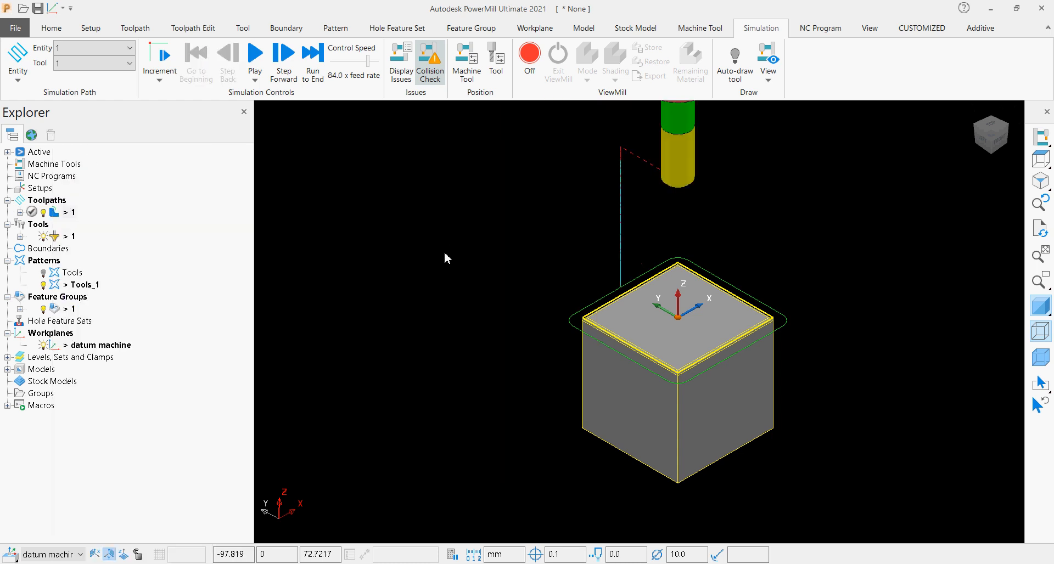
Play the toolpath 1 simulation at a control speed of 17.0 x feed rate.
left_click(343, 65)
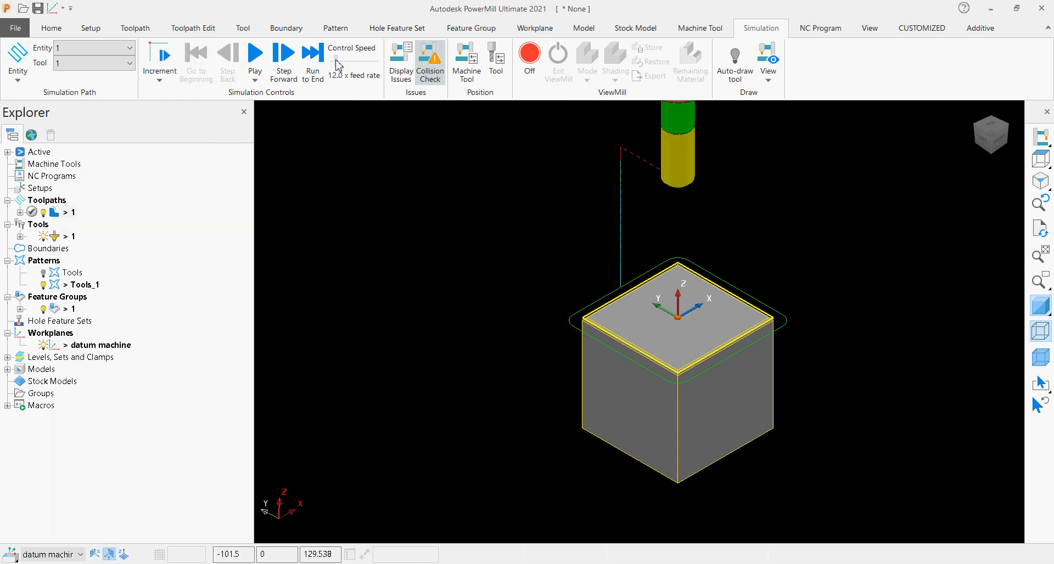
left_click(257, 60)
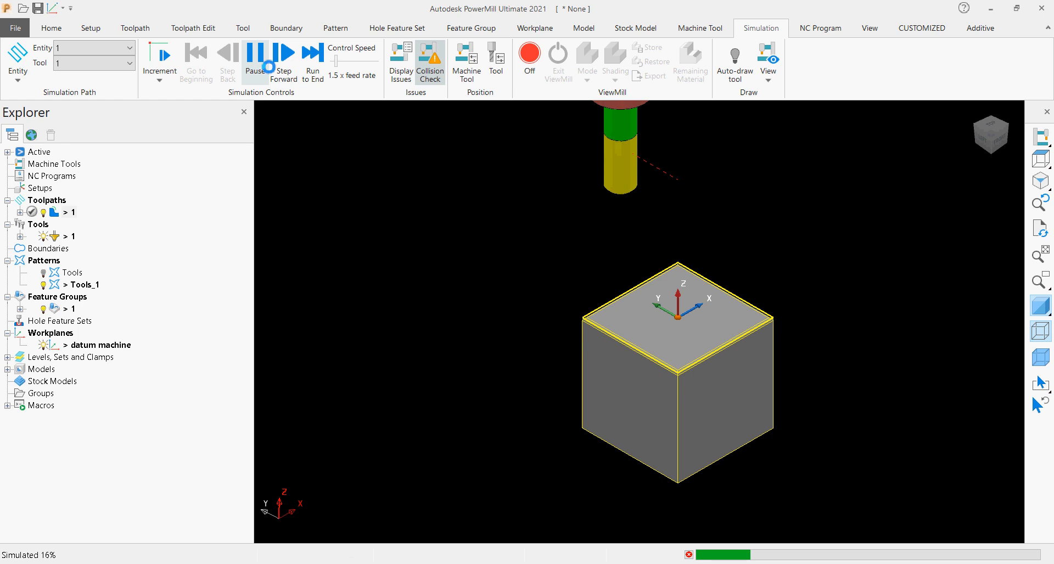
left_click(344, 64)
left_click_drag(345, 63, 345, 64)
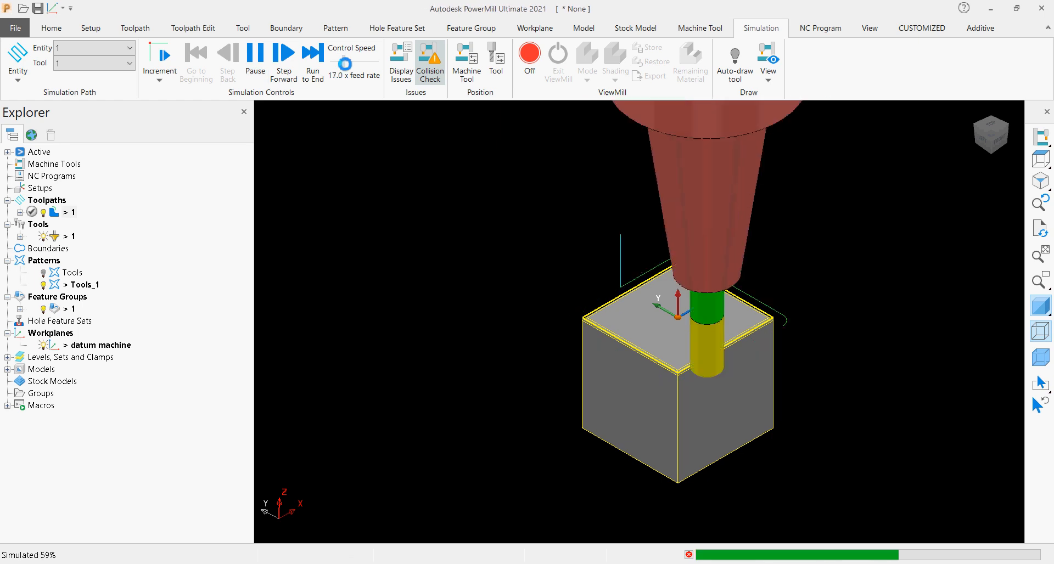
Open the toolpath connections and set the first-choice lead in to a surface normal arc.
scroll(634, 308, "up", 10)
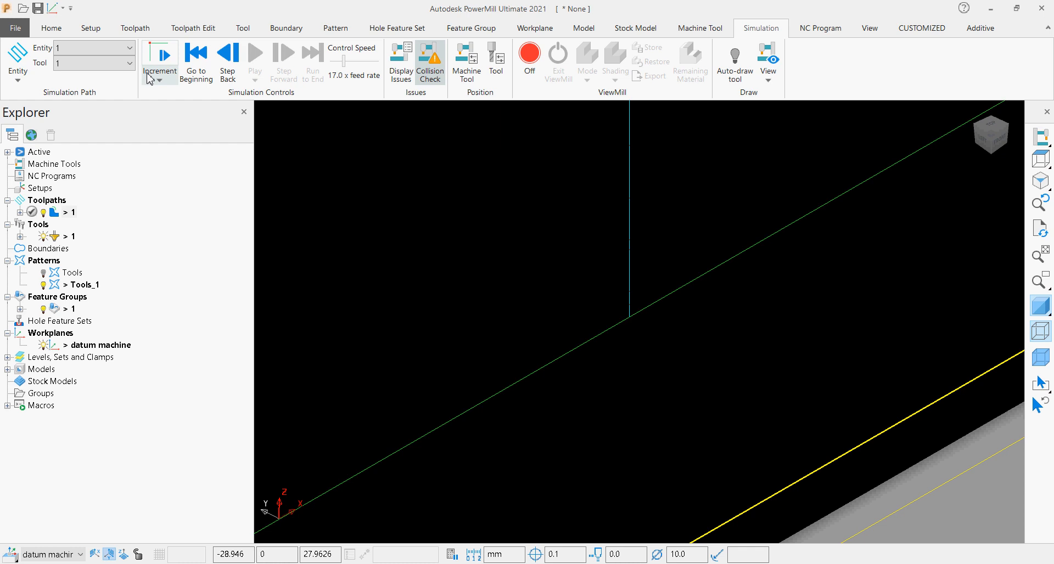
left_click(52, 29)
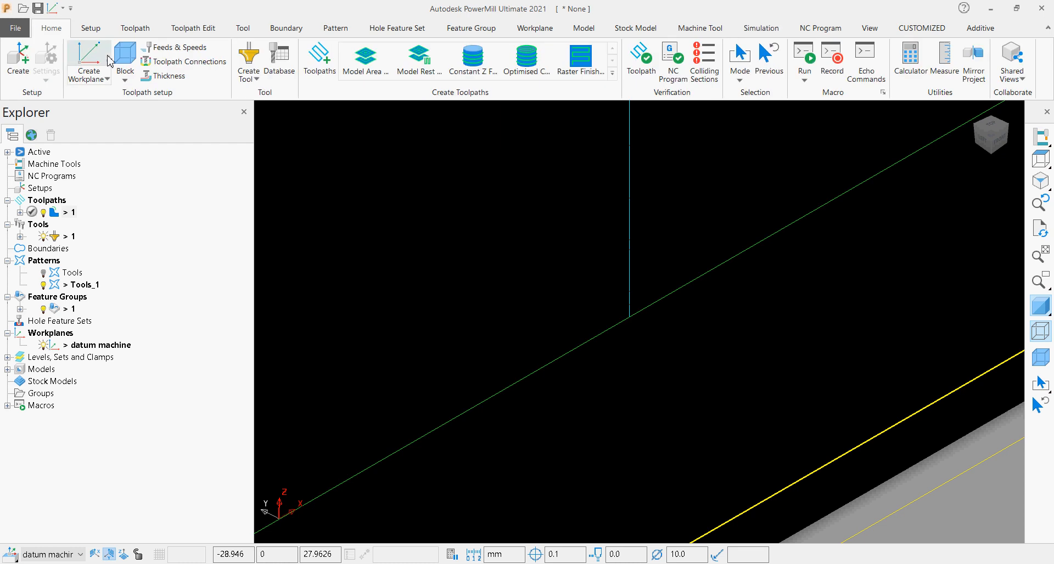
left_click(188, 62)
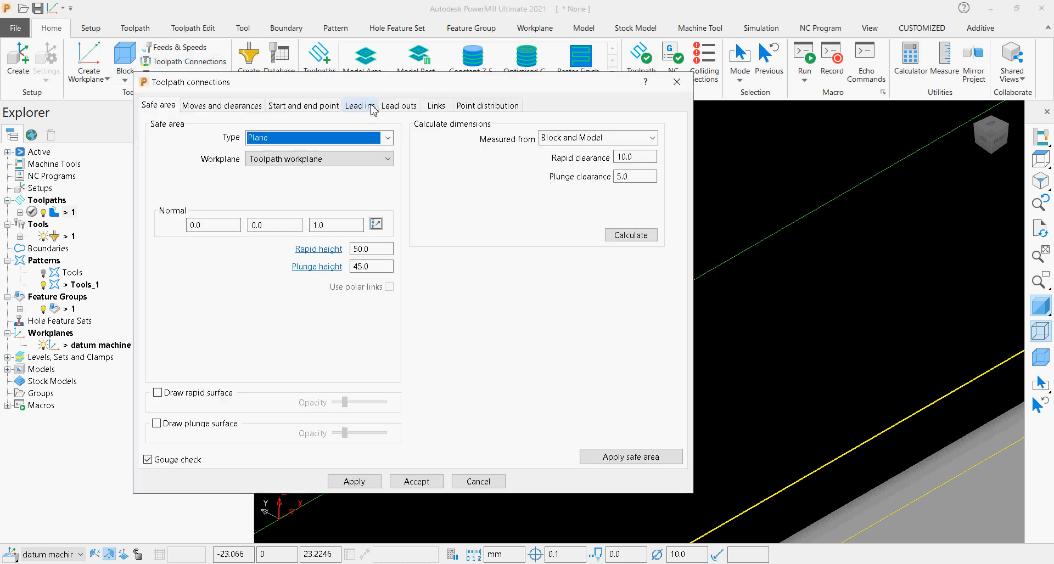
left_click(360, 104)
left_click_drag(401, 87, 355, 89)
left_click(250, 150)
left_click(187, 175)
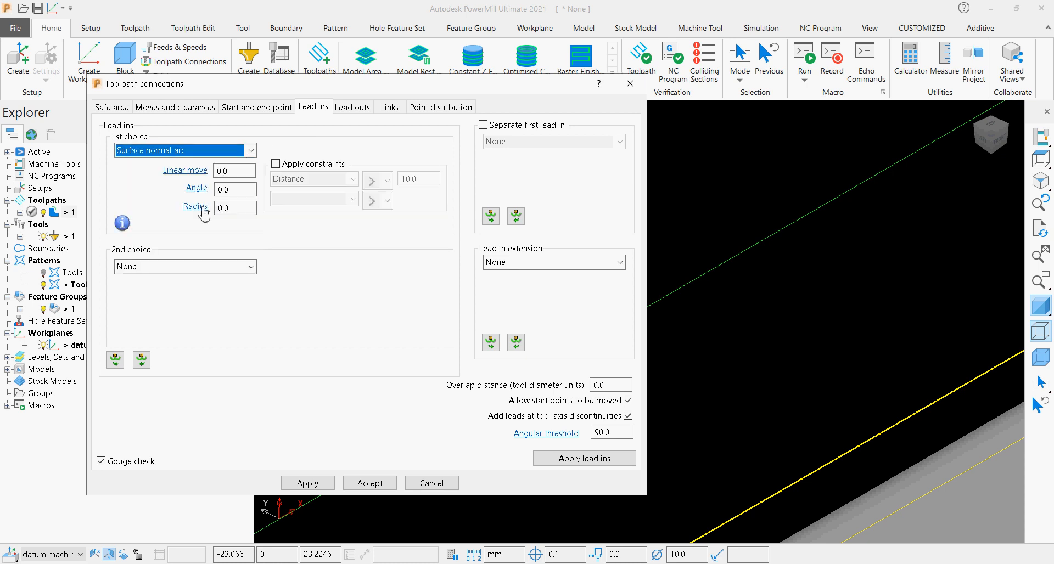
Set the lead-in arc to an angle of 60 and a radius of 0.2, and copy it to the lead outs.
left_click(231, 190)
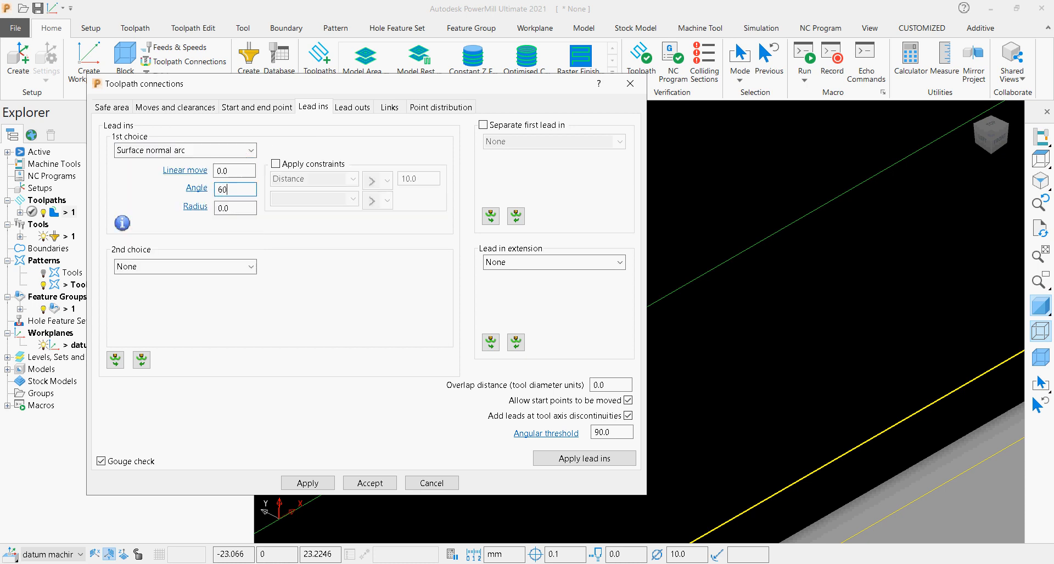
type("60")
left_click(220, 208)
type("0")
left_click(113, 361)
left_click(355, 112)
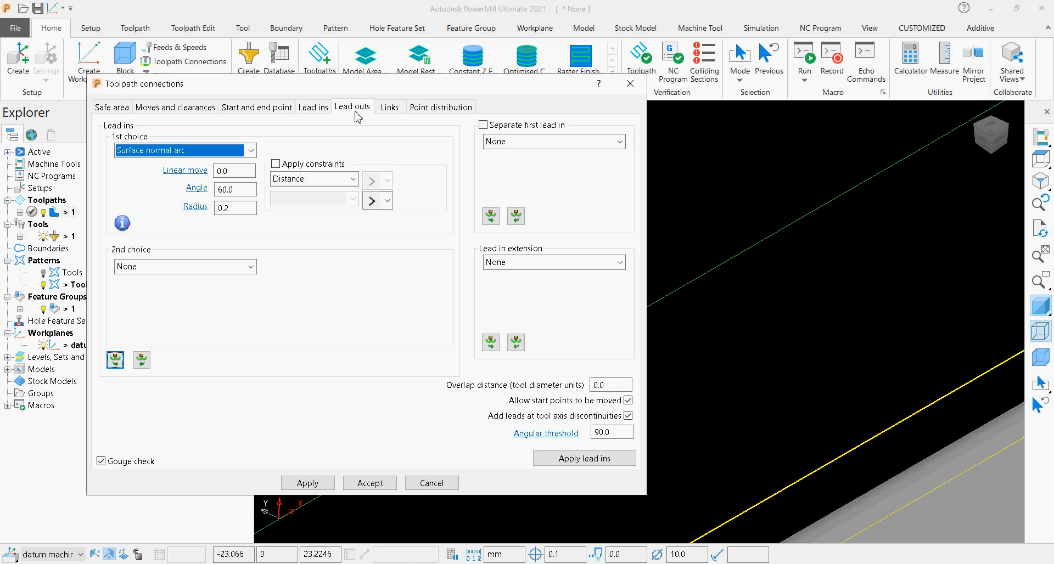
Set the links to circular arc as first choice, skim as second and incremental as default, and apply and accept the connections.
left_click(390, 107)
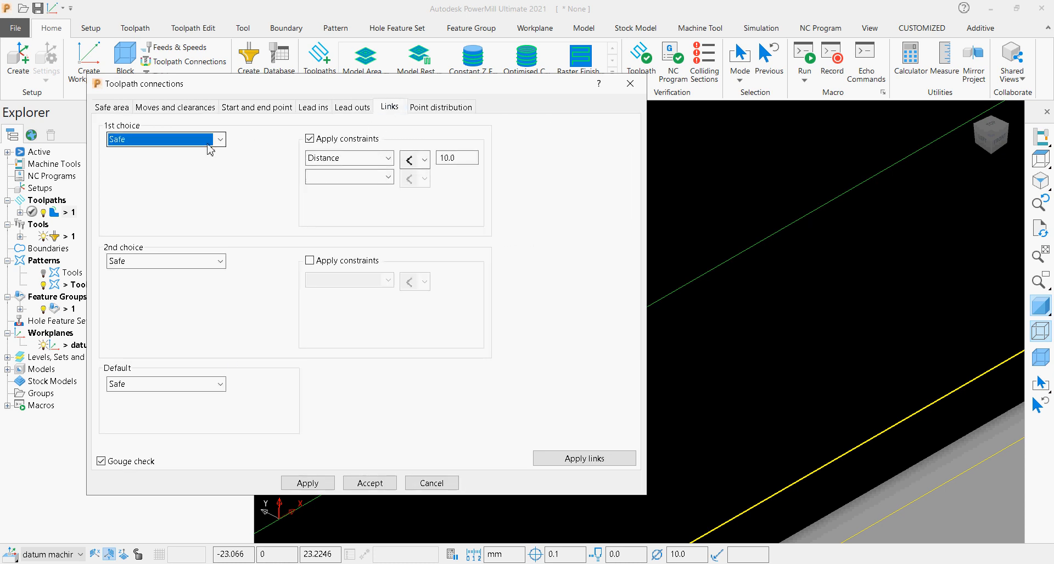
left_click(209, 149)
left_click(160, 229)
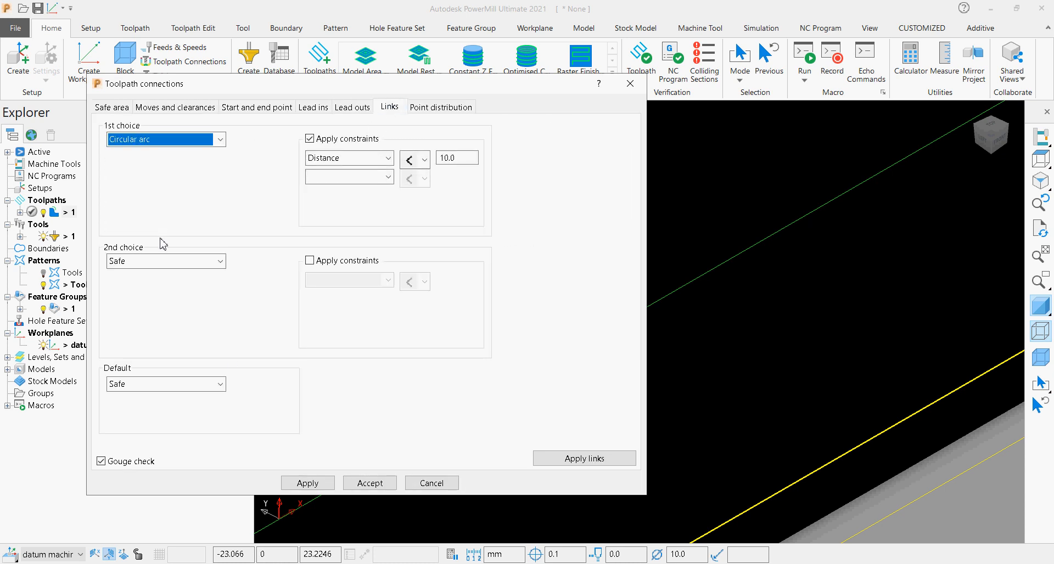
left_click(161, 261)
left_click(157, 300)
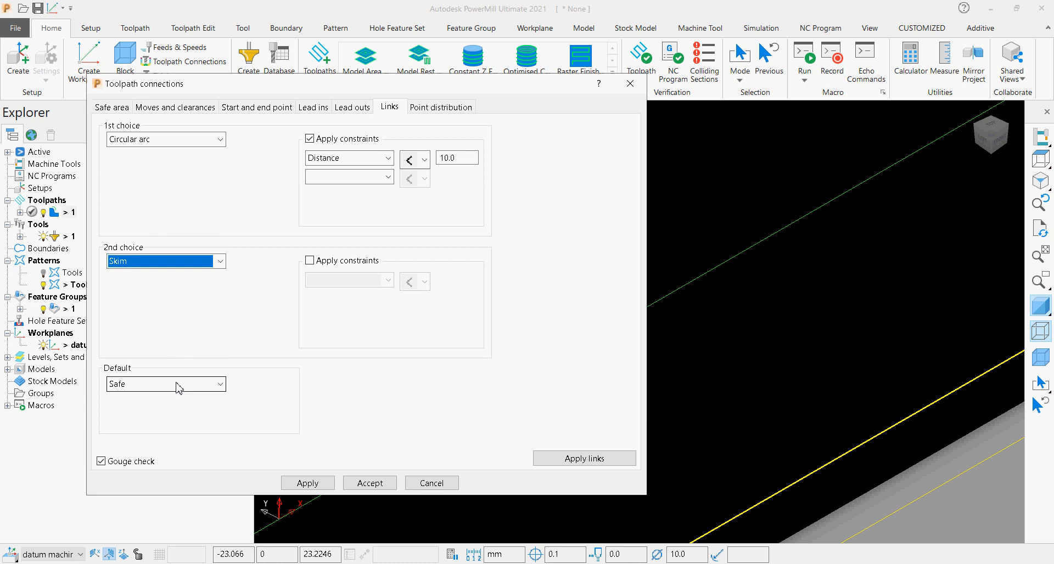
left_click(165, 384)
left_click(173, 408)
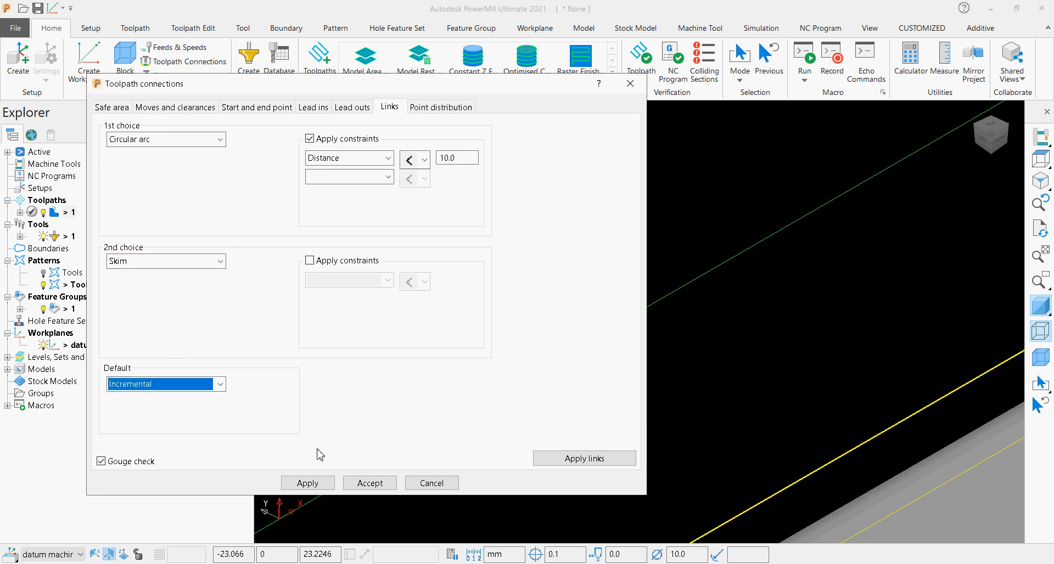
left_click(306, 482)
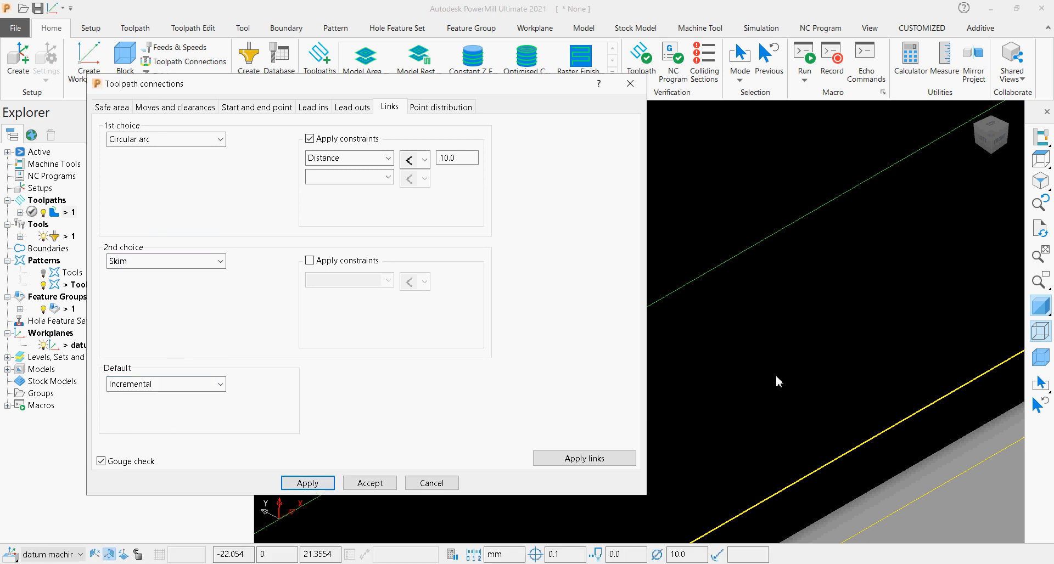
scroll(775, 375, "up", 5)
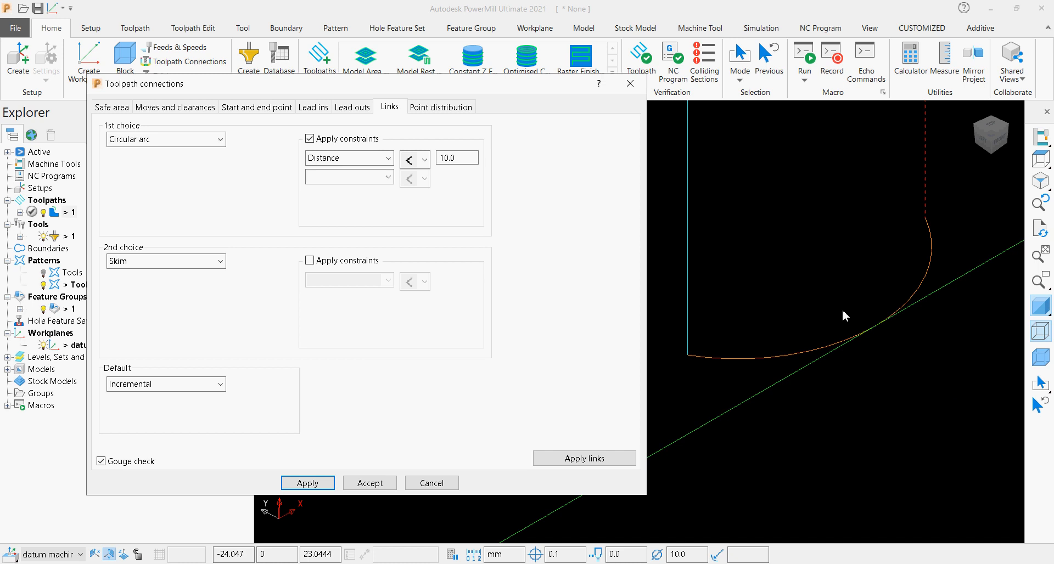
left_click(369, 483)
Duplicate toolpath 1 and open the copy's top fillet milling settings for editing.
scroll(746, 390, "down", 5)
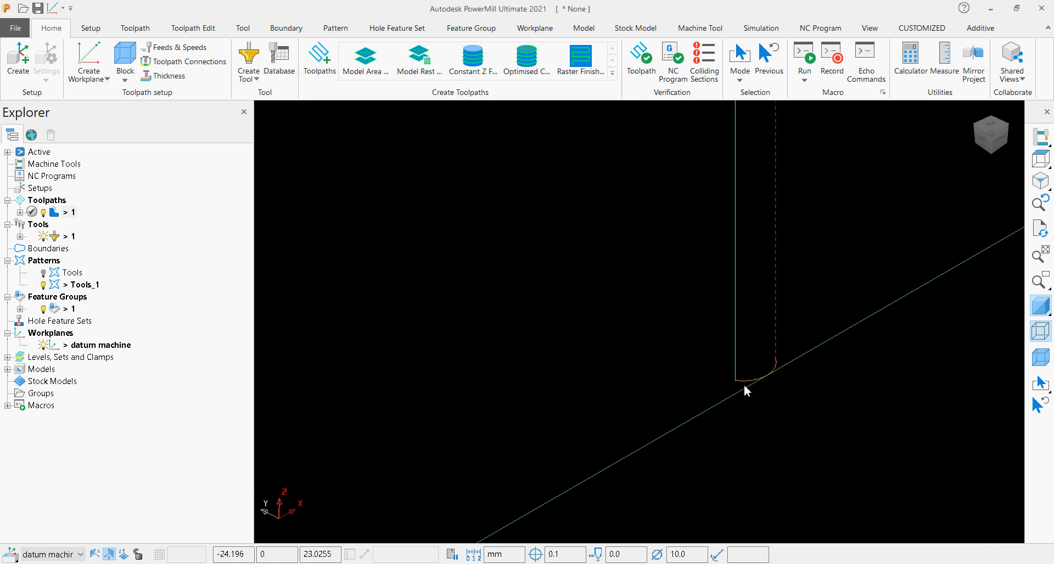
scroll(745, 390, "down", 4)
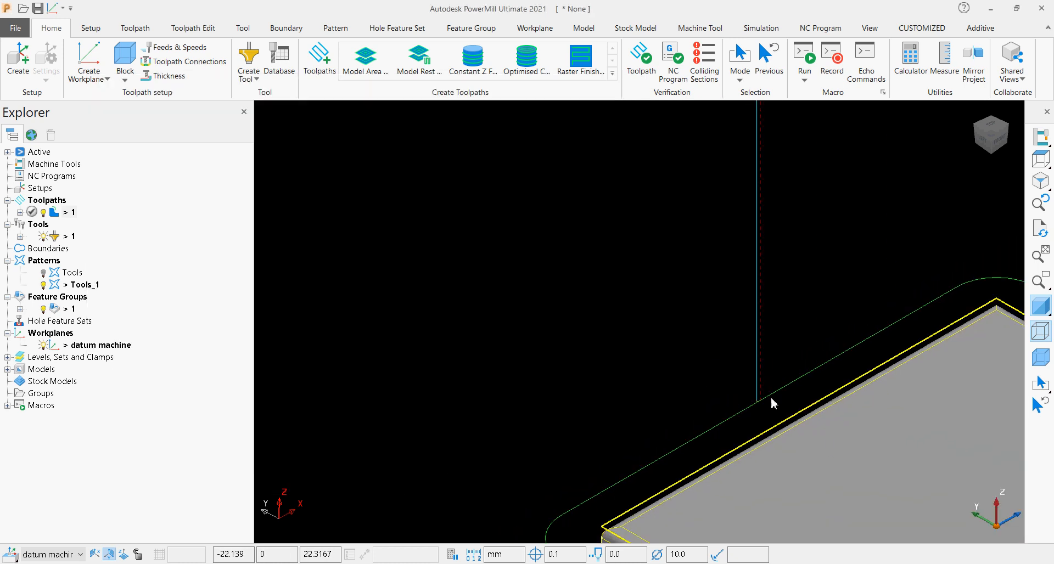
scroll(772, 403, "down", 3)
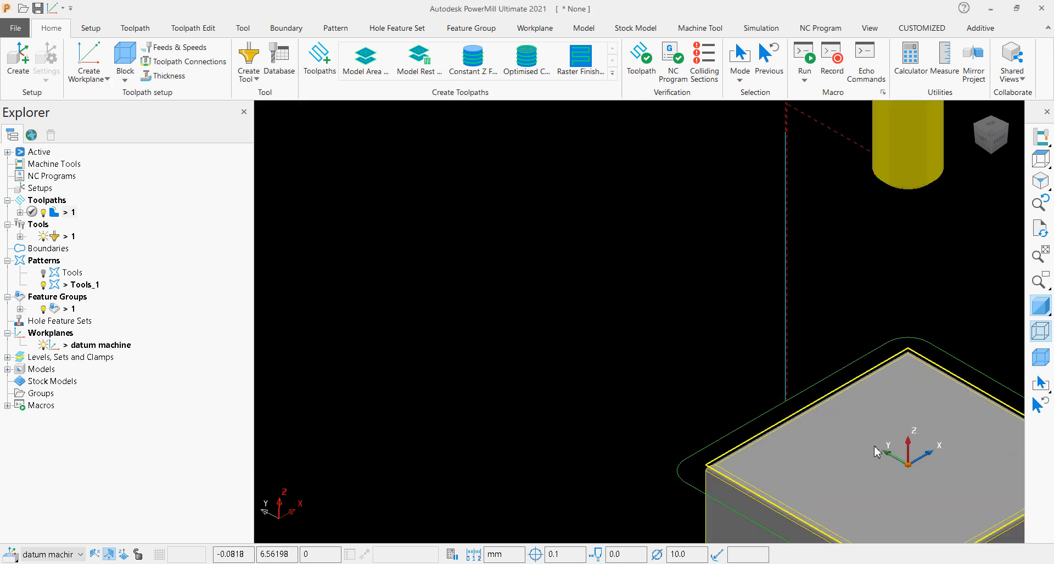
left_click(994, 140)
scroll(520, 500, "up", 4)
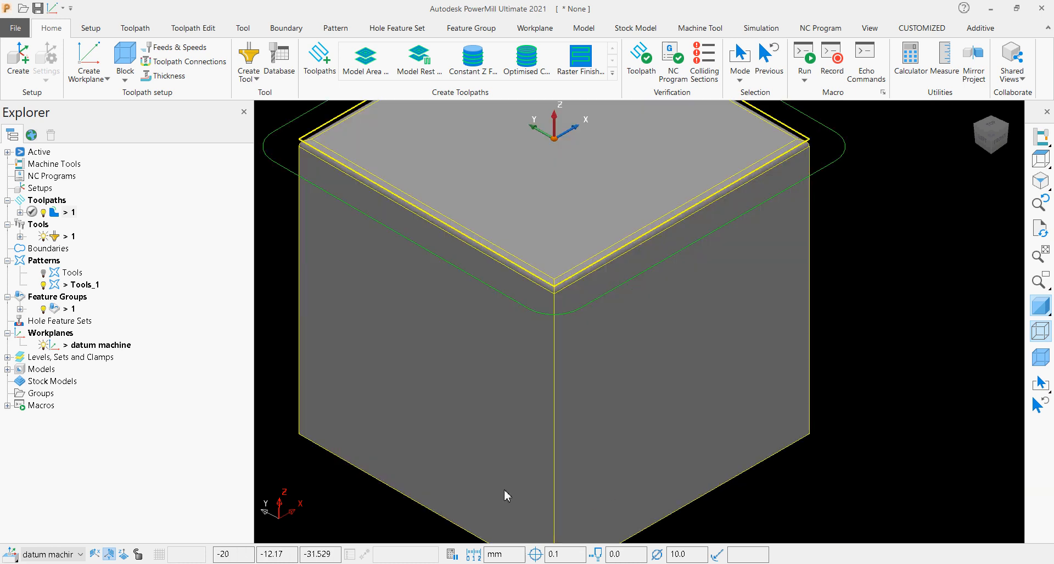
scroll(505, 489, "down", 3)
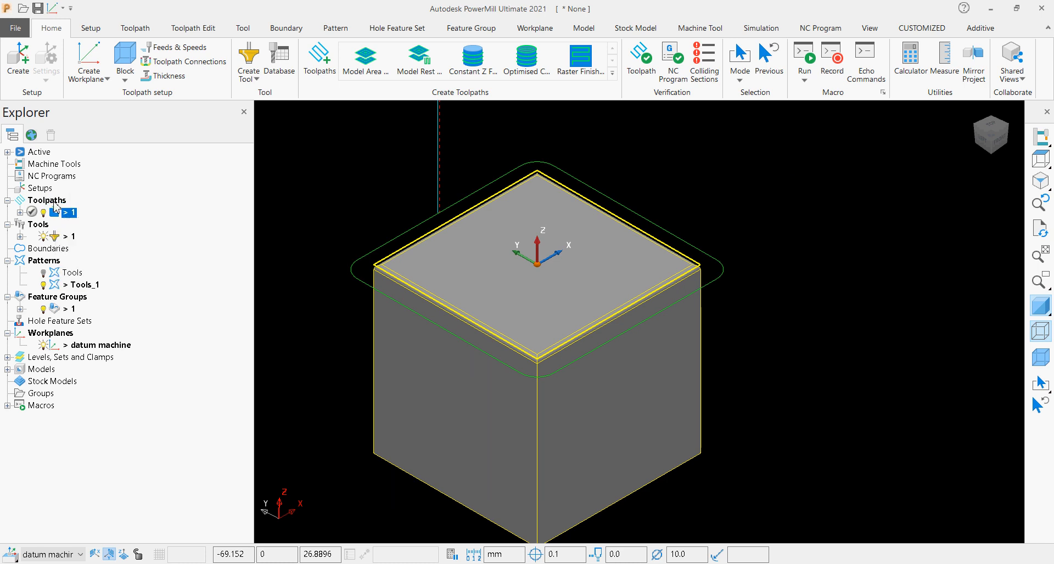
left_click_drag(54, 202, 62, 211, "ctrl")
double_click(53, 224)
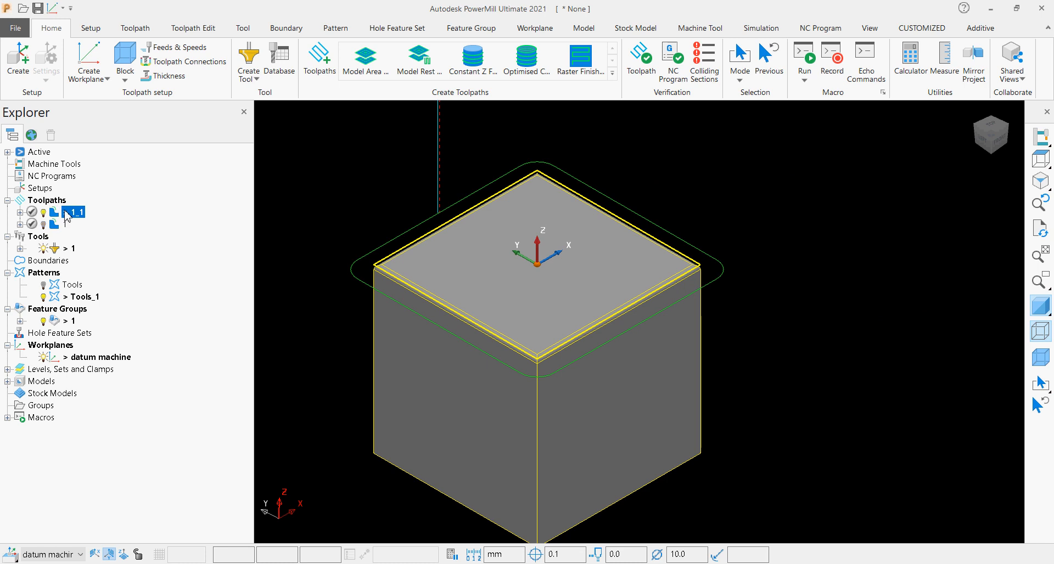
right_click(65, 214)
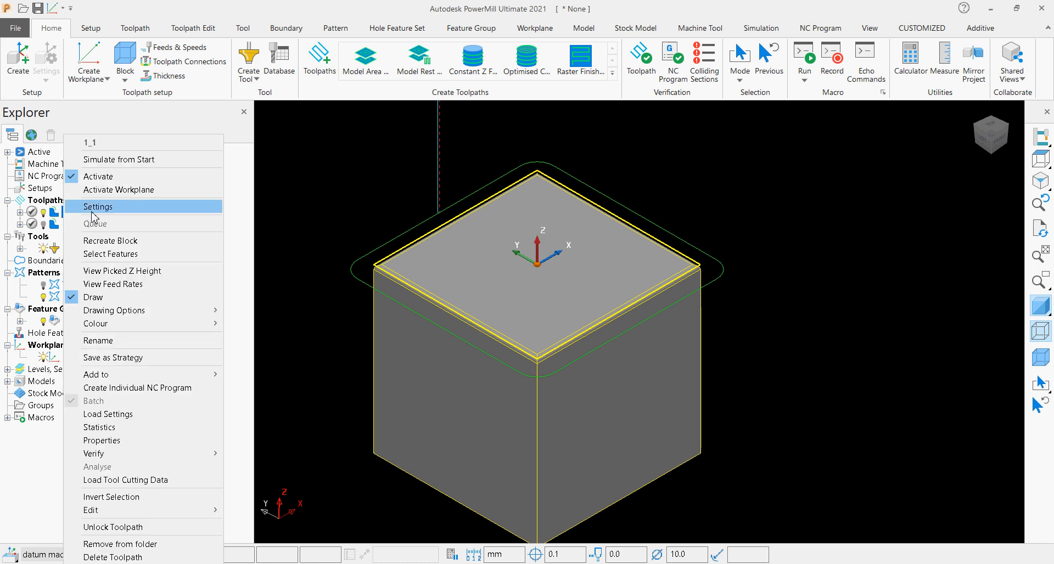
left_click(93, 208)
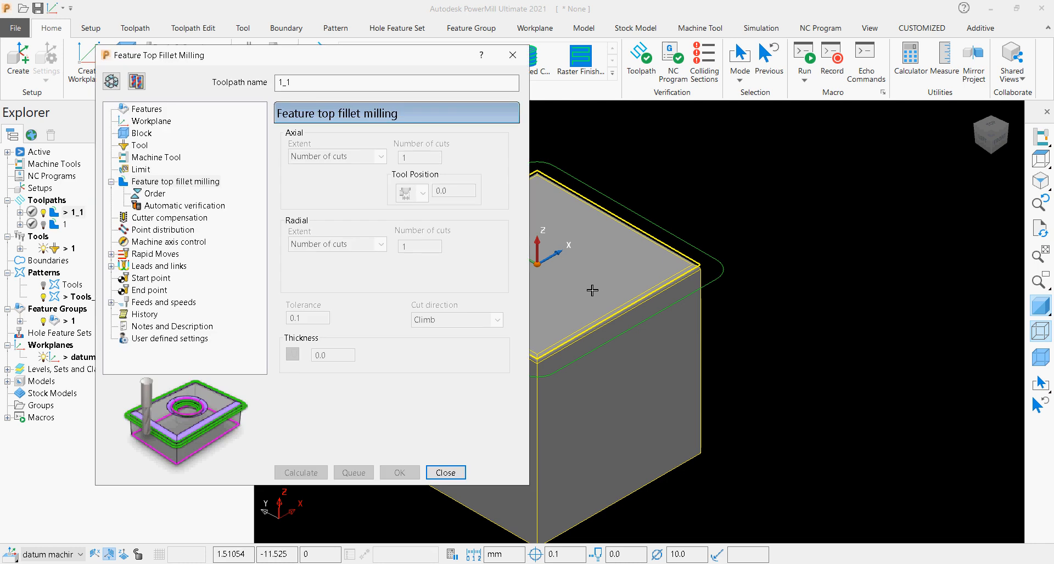
left_click(111, 83)
Recalculate the copy's box block from the model with an expansion of 0, and display the block with wireframe off.
left_click(141, 133)
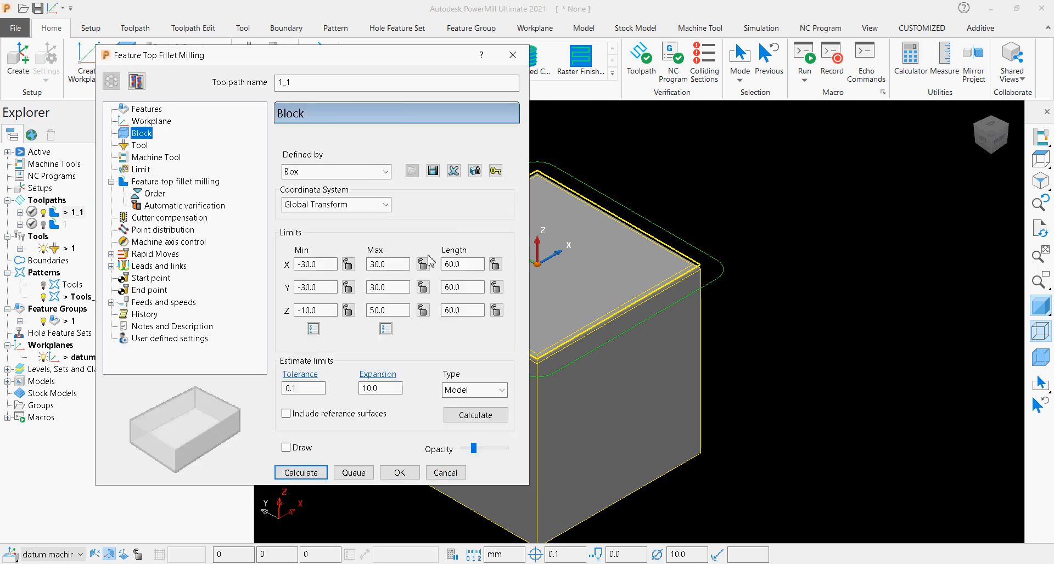
left_click(366, 388)
type("0")
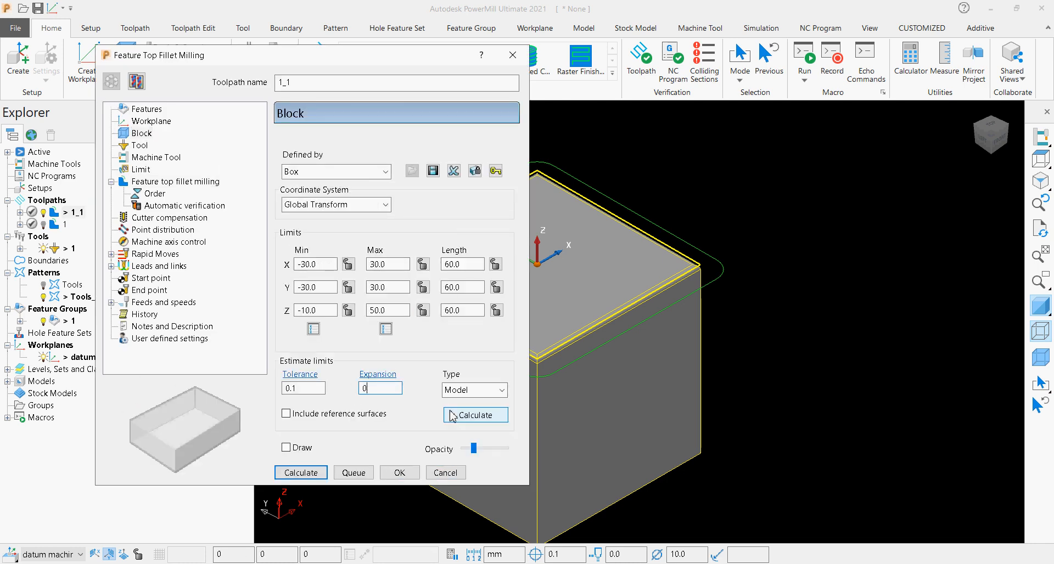
left_click(476, 415)
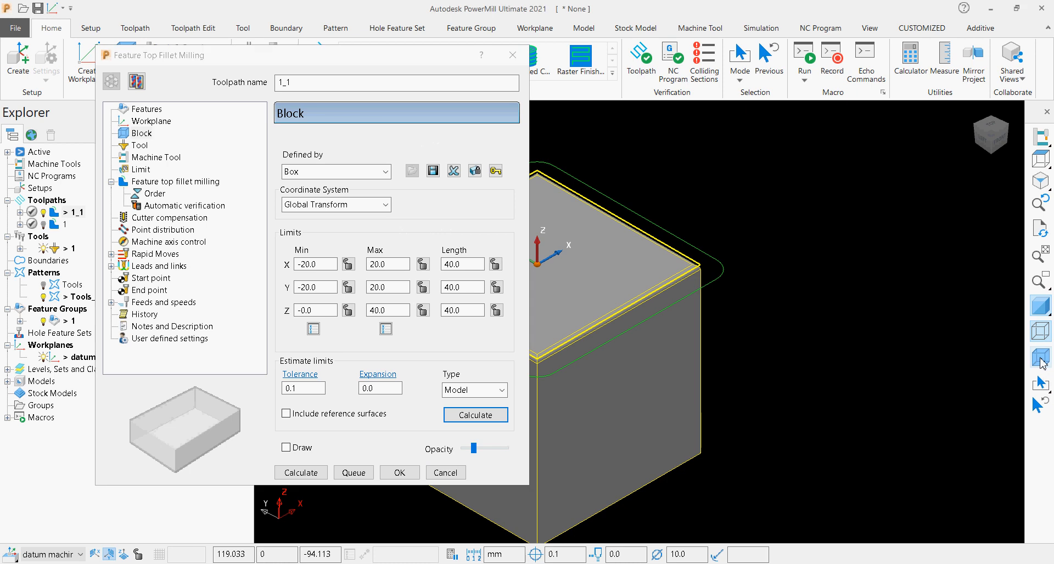
scroll(686, 363, "down", 3)
scroll(953, 354, "up", 2)
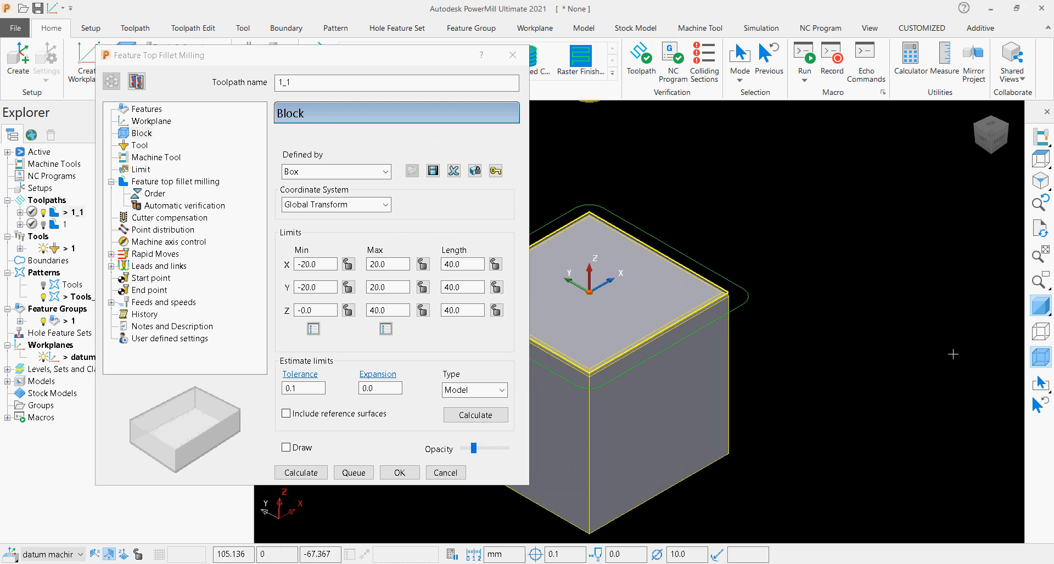
left_click(1041, 300)
left_click(1041, 301)
Name the copied toolpath BLOCK SIMUL and save it as an uncalculated toolpath, agreeing to overwrite the calculated one.
double_click(307, 82)
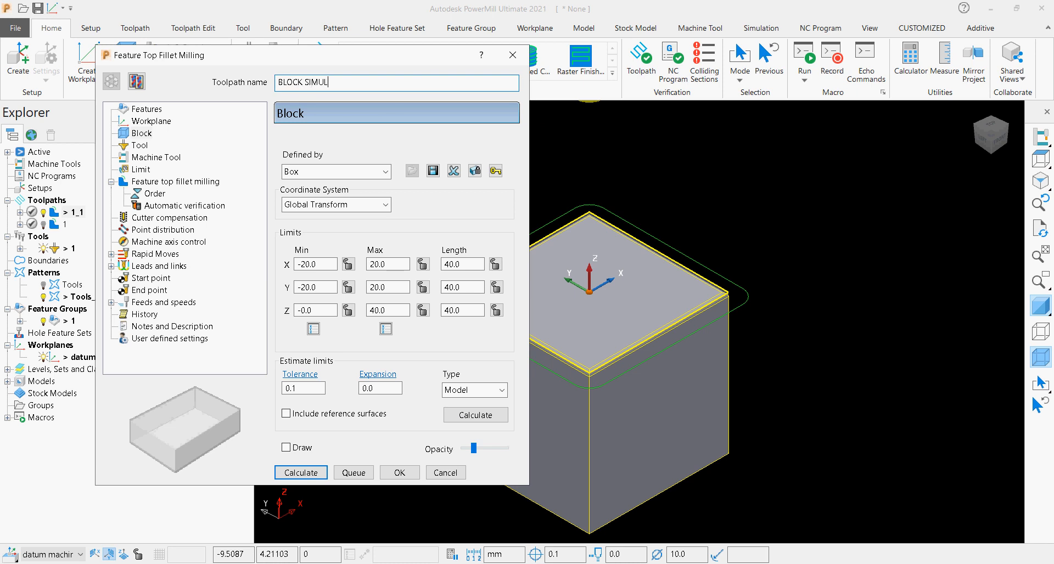
left_click(399, 472)
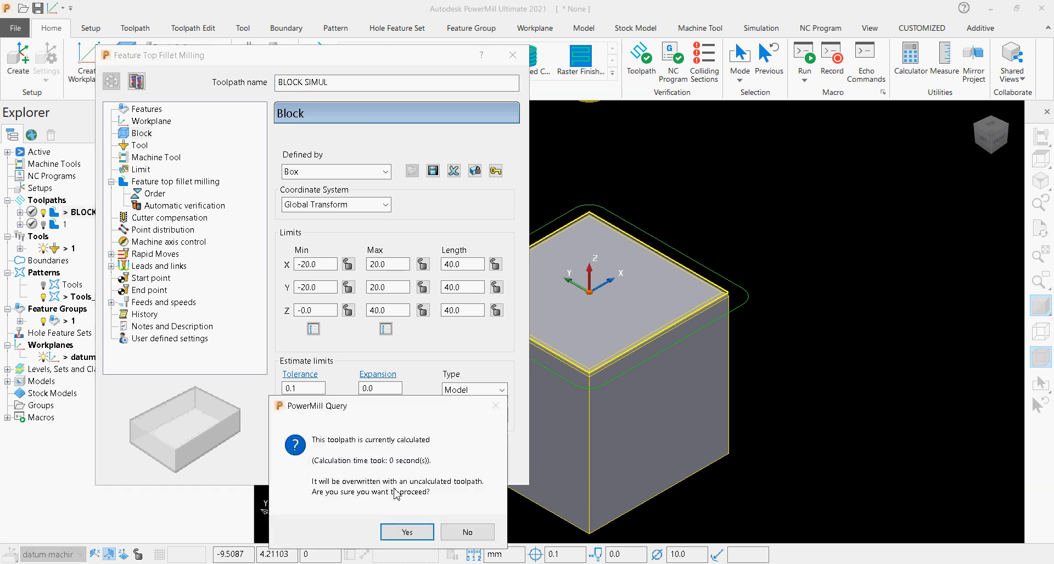
left_click(407, 531)
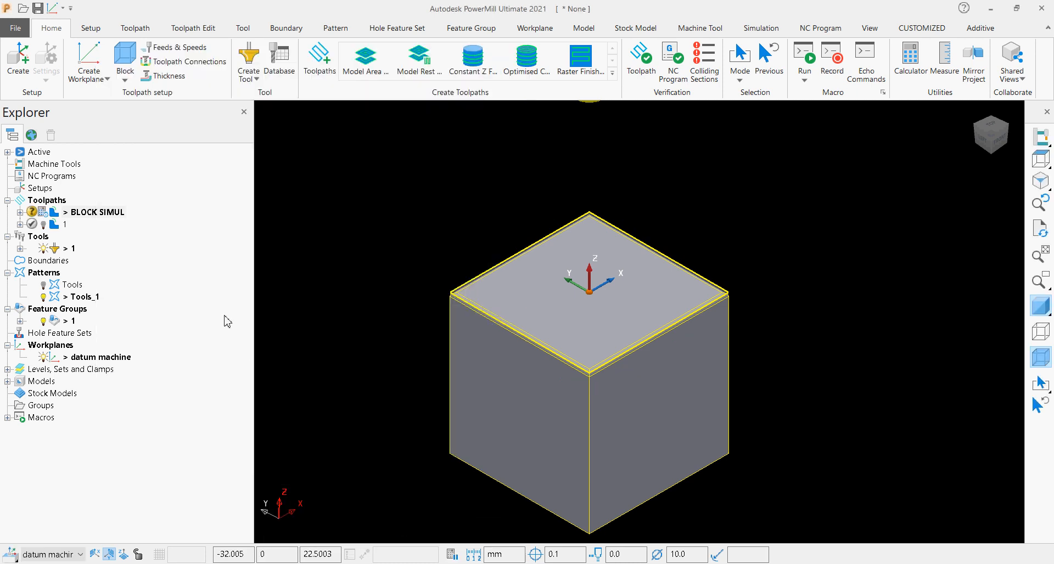
right_click(93, 219)
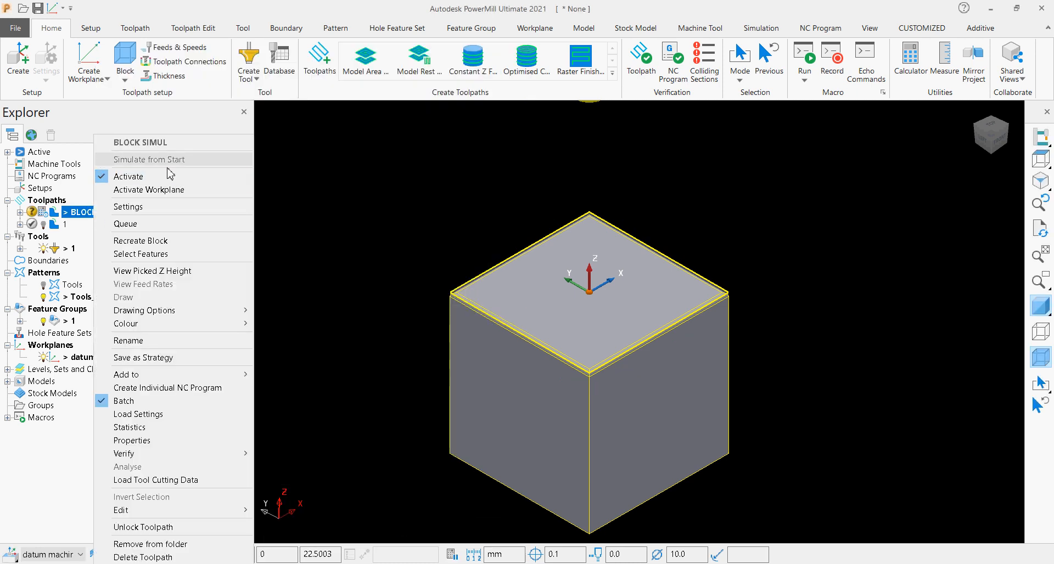
left_click(362, 199)
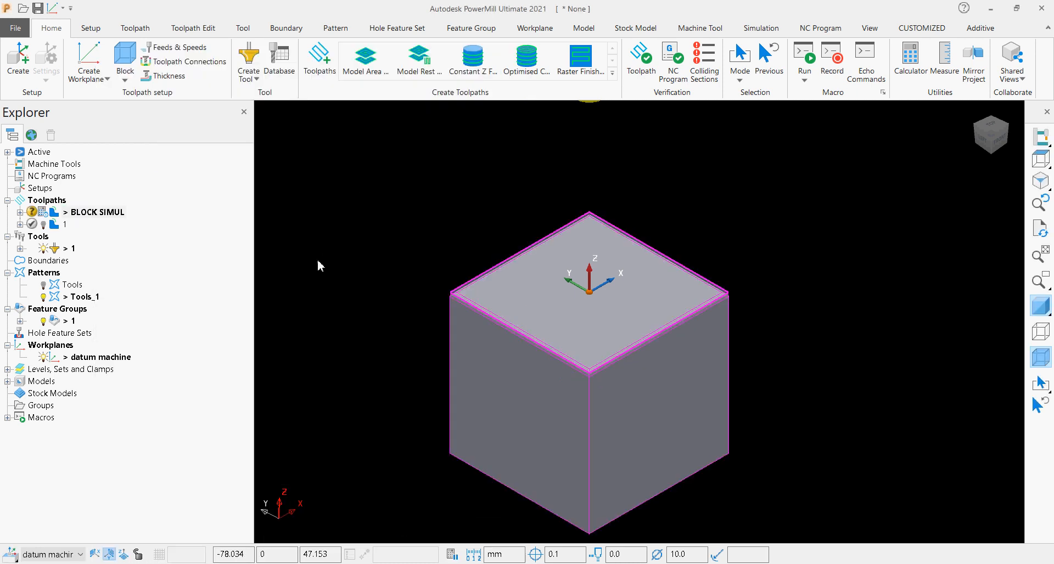
right_click(62, 213)
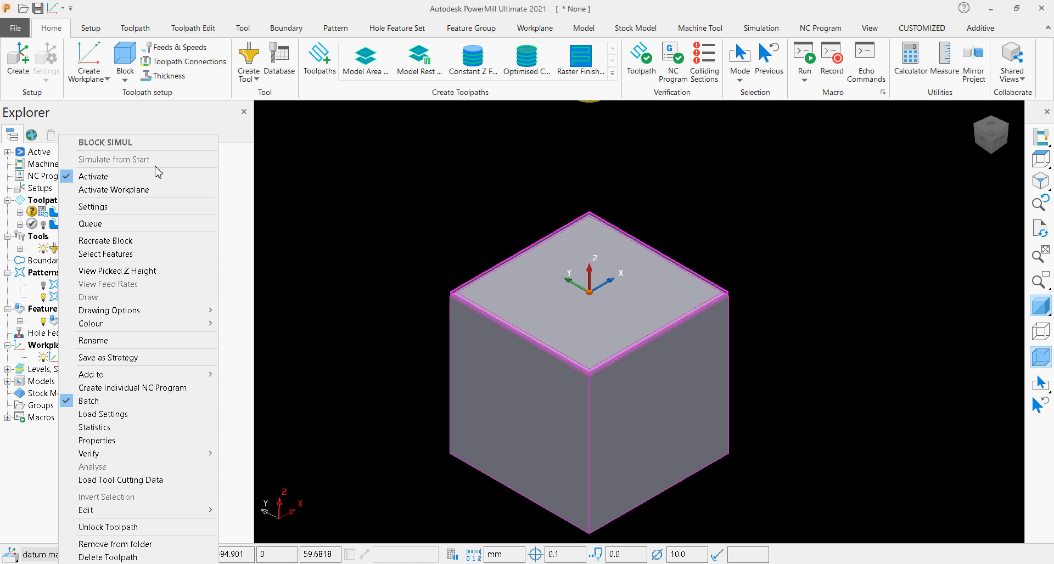
left_click(404, 373)
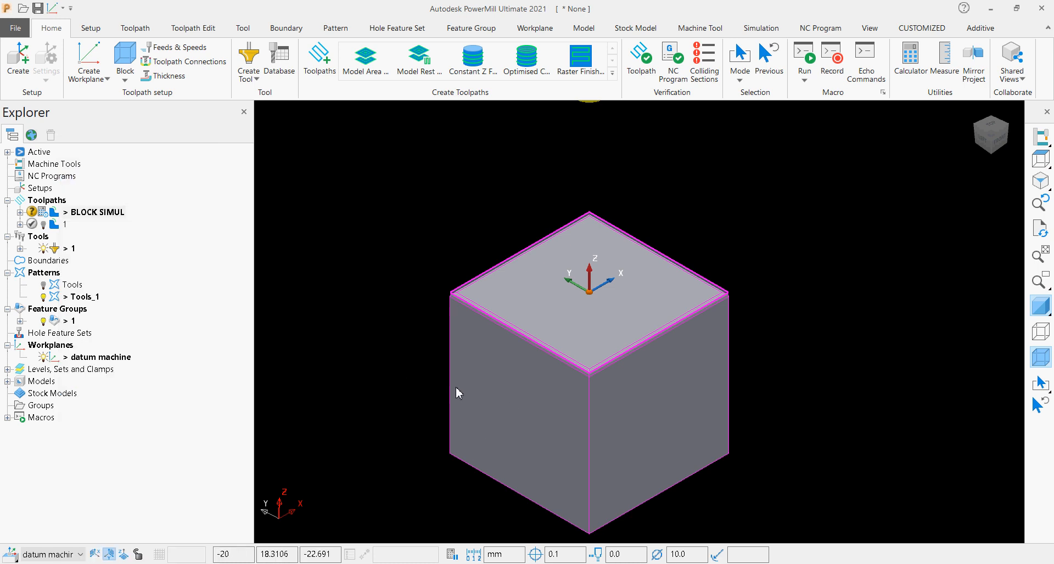
scroll(459, 386, "up", 4)
scroll(458, 386, "down", 2)
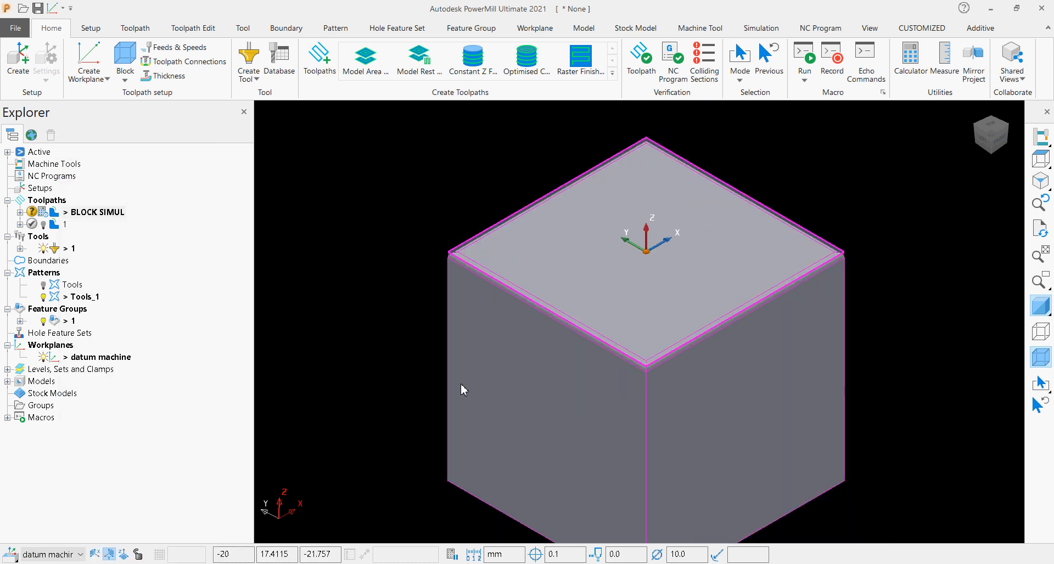
Turn on the ViewMill stock simulation and set its mode to Fixed direction.
left_click(758, 29)
left_click(529, 57)
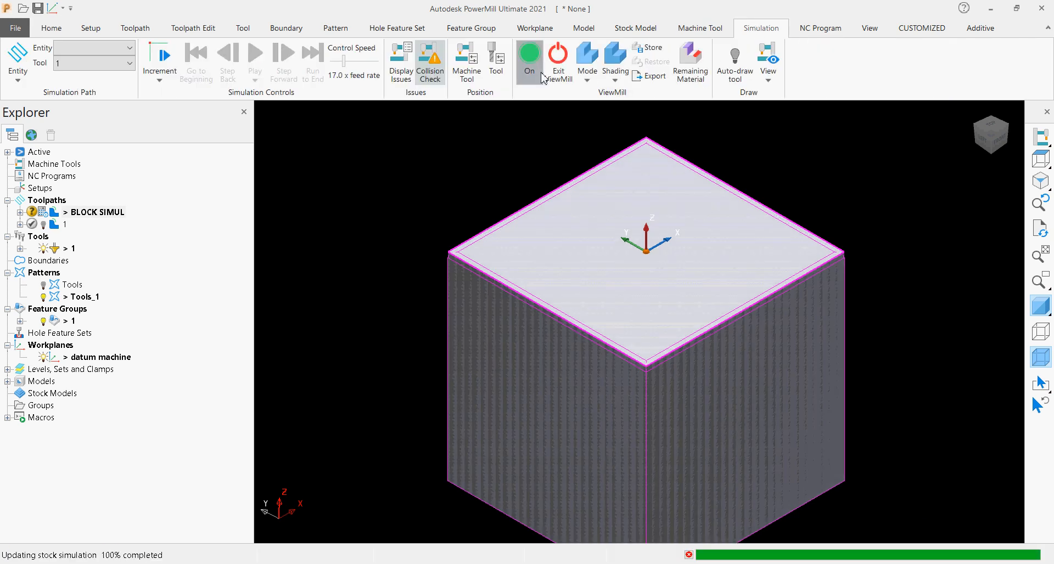
left_click(586, 83)
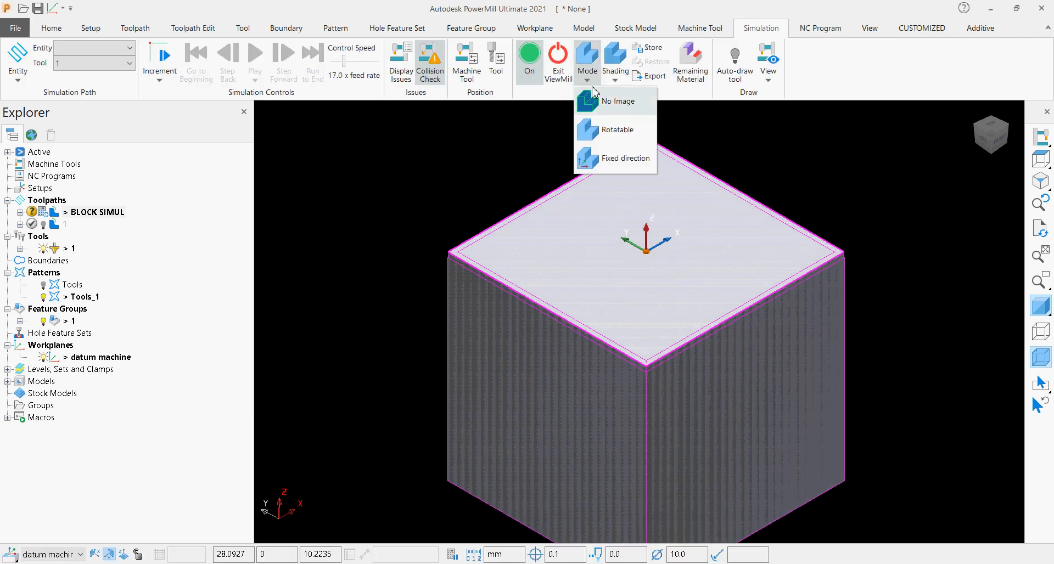
left_click(610, 161)
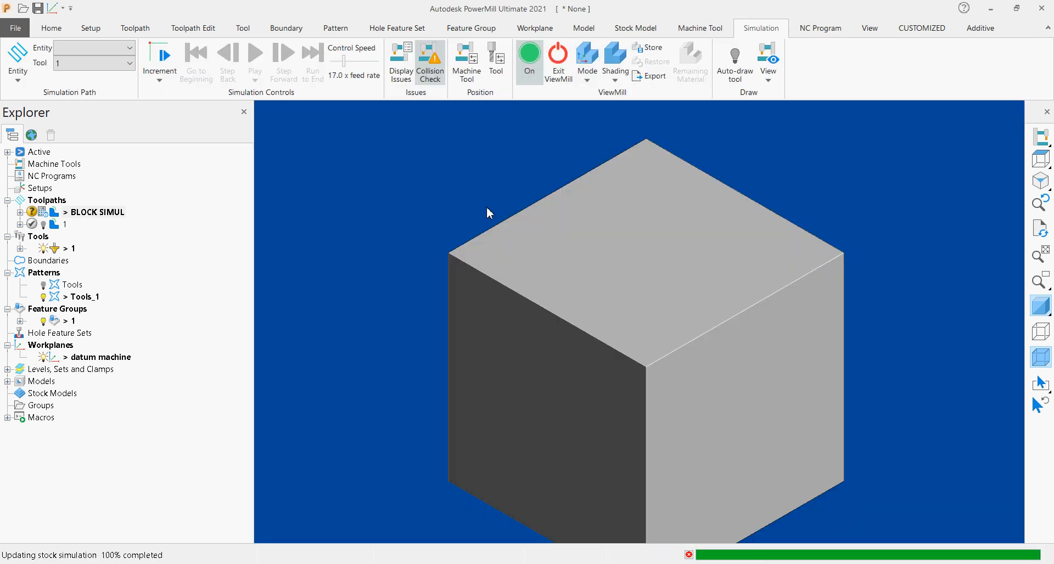
Simulate toolpath 1 from its start, beginning playback at 0.1 x feed rate and raising the speed to 7.0 x.
right_click(65, 225)
left_click(110, 161)
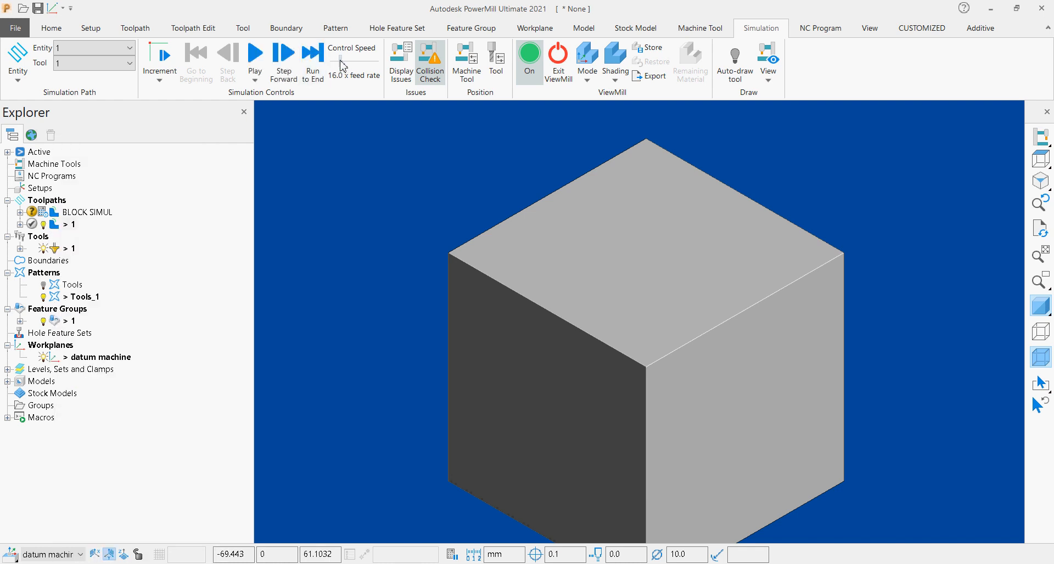
left_click_drag(340, 58, 329, 58)
left_click(254, 56)
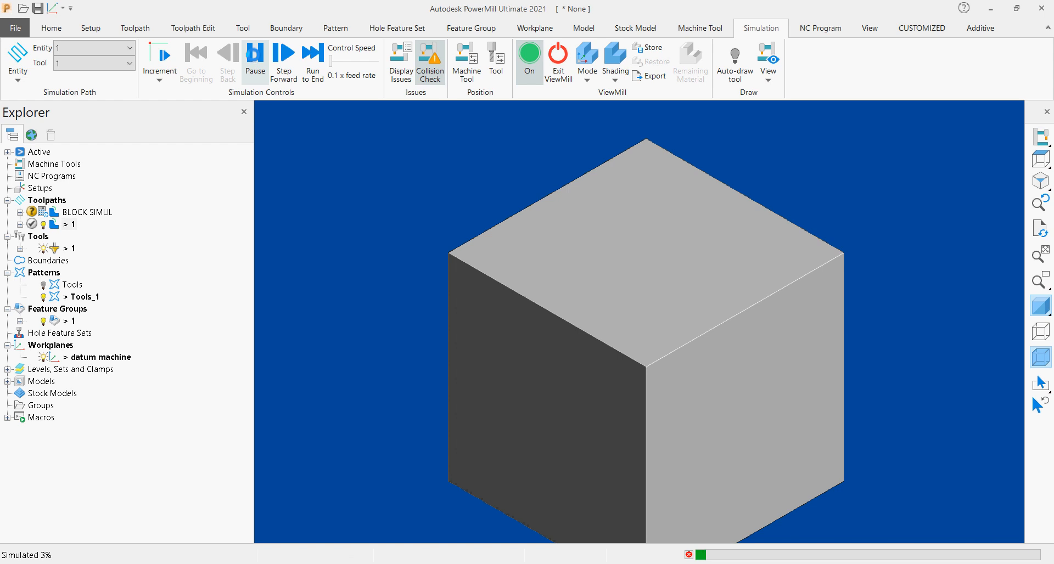
left_click_drag(333, 65, 340, 65)
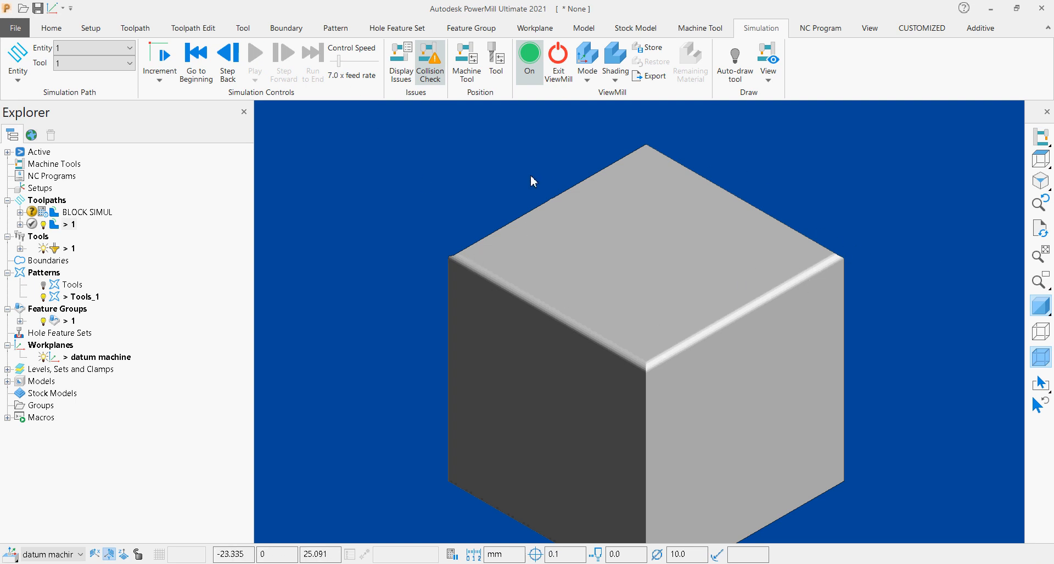
Set the ViewMill mode to No Image and hide the block around the model.
left_click(586, 77)
left_click(593, 110)
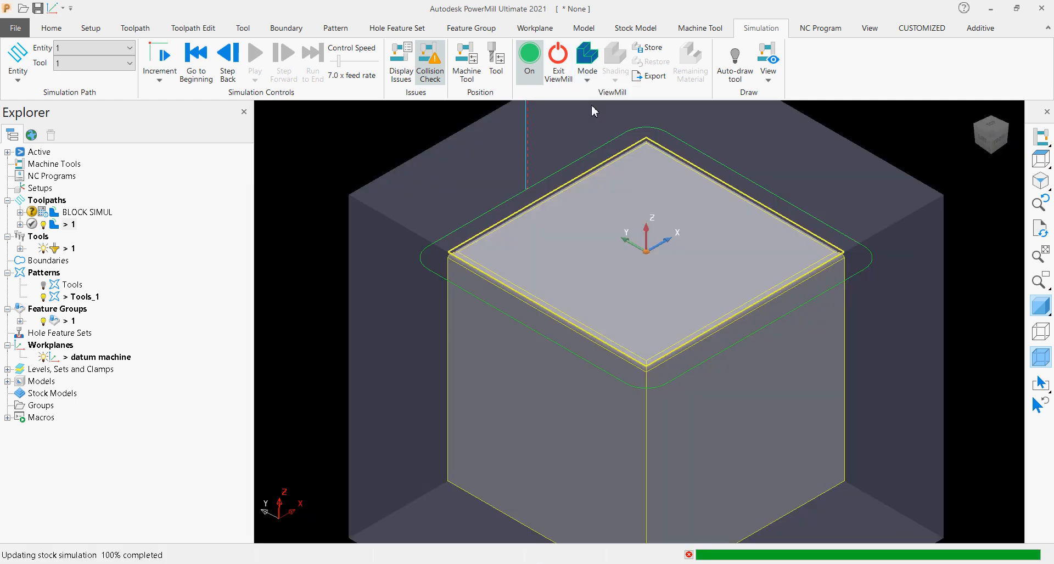
left_click(1038, 357)
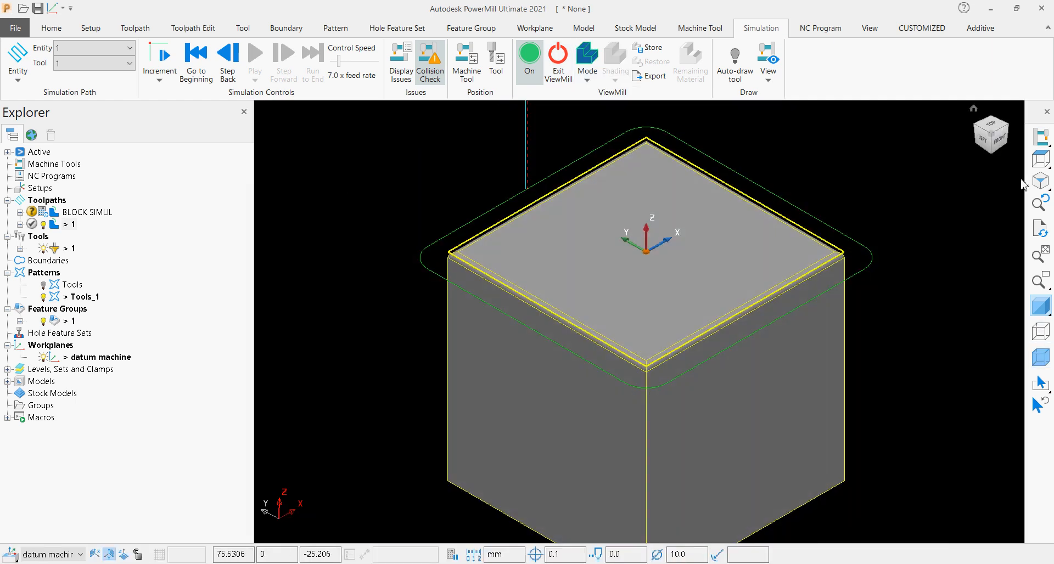
Load toolpath 1 for simulation from its start again, with the model seen from the front.
scroll(637, 483, "up", 5)
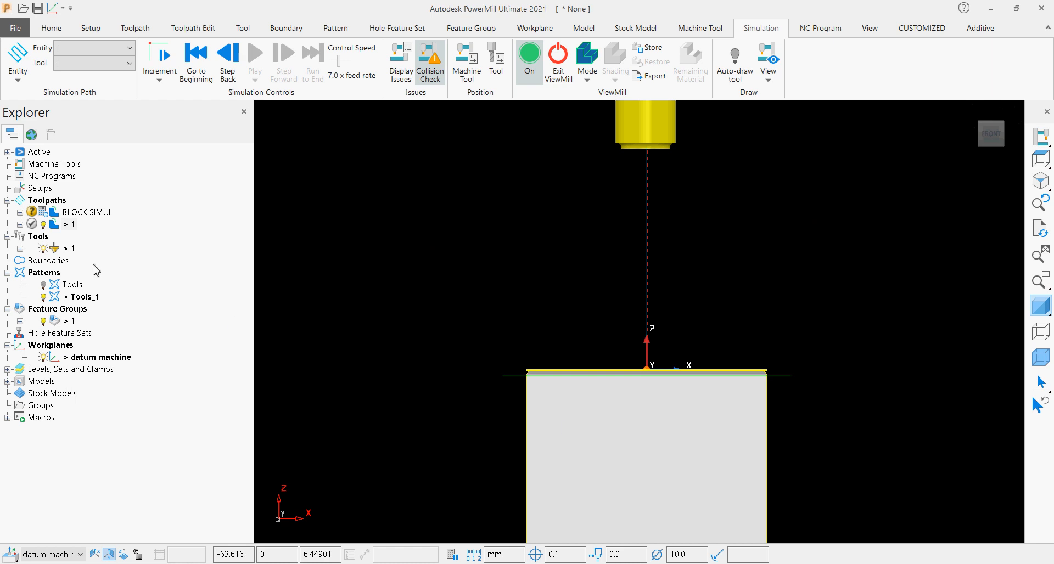
right_click(70, 225)
left_click(131, 163)
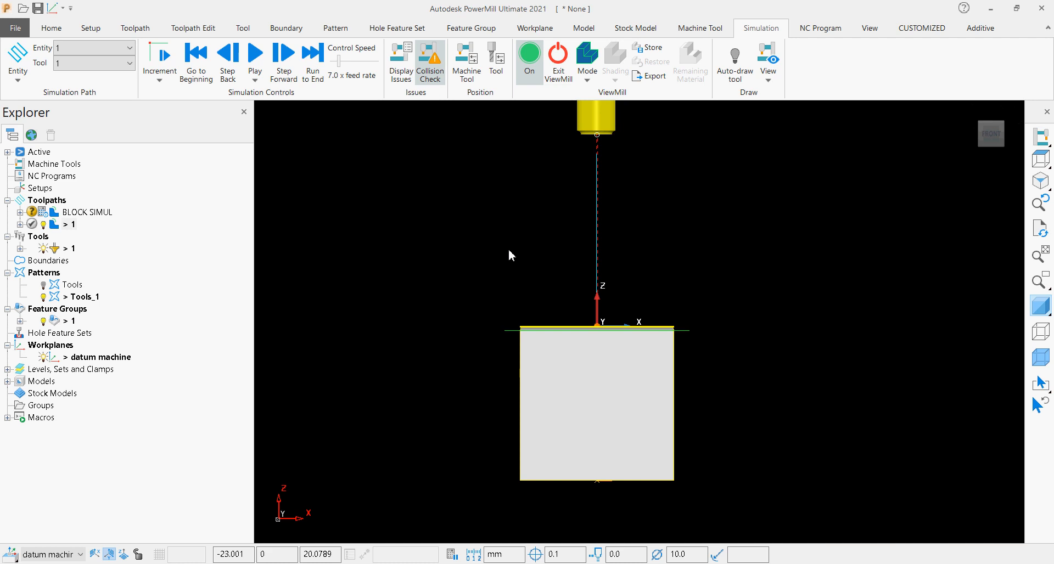
scroll(554, 348, "up", 2)
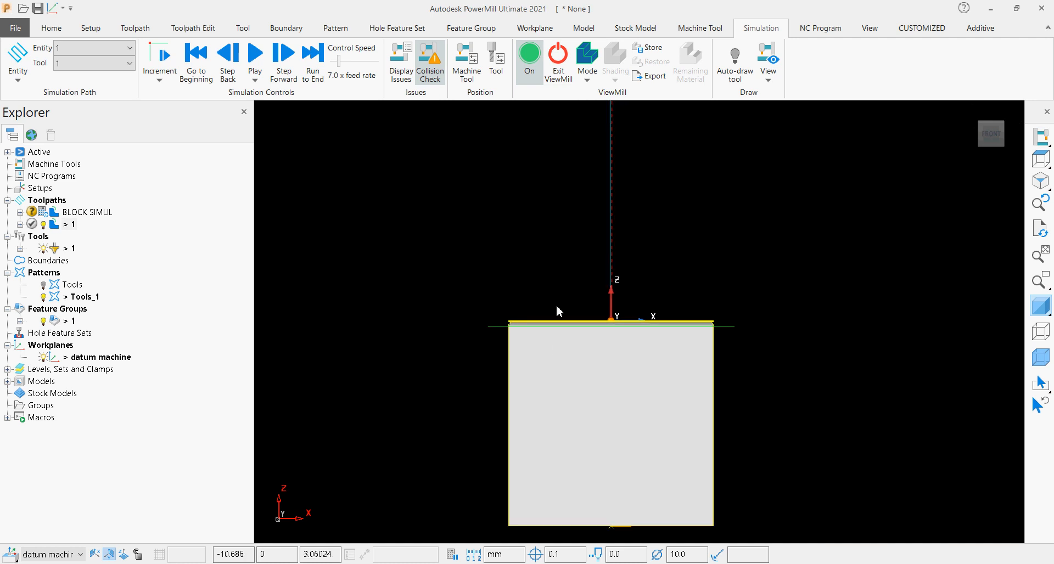
scroll(556, 306, "down", 1)
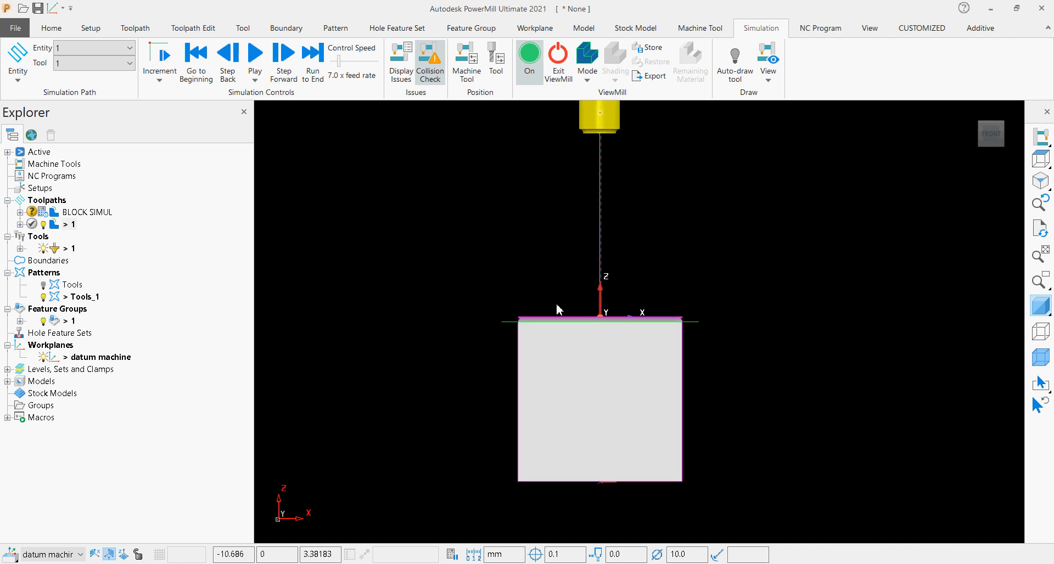